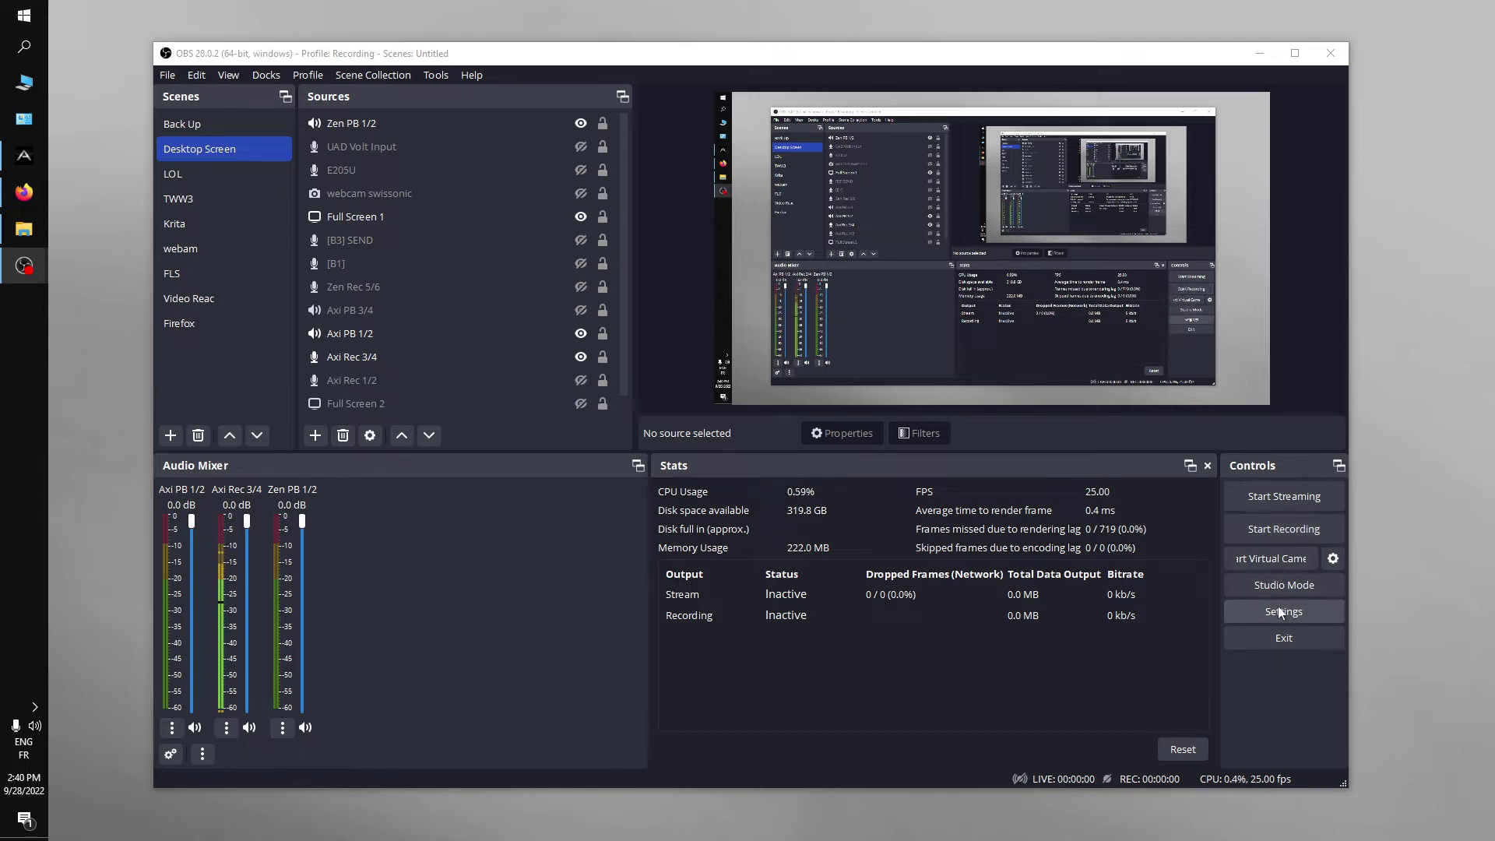
Open the recording output settings and review the available recording types and recording formats.
click(308, 75)
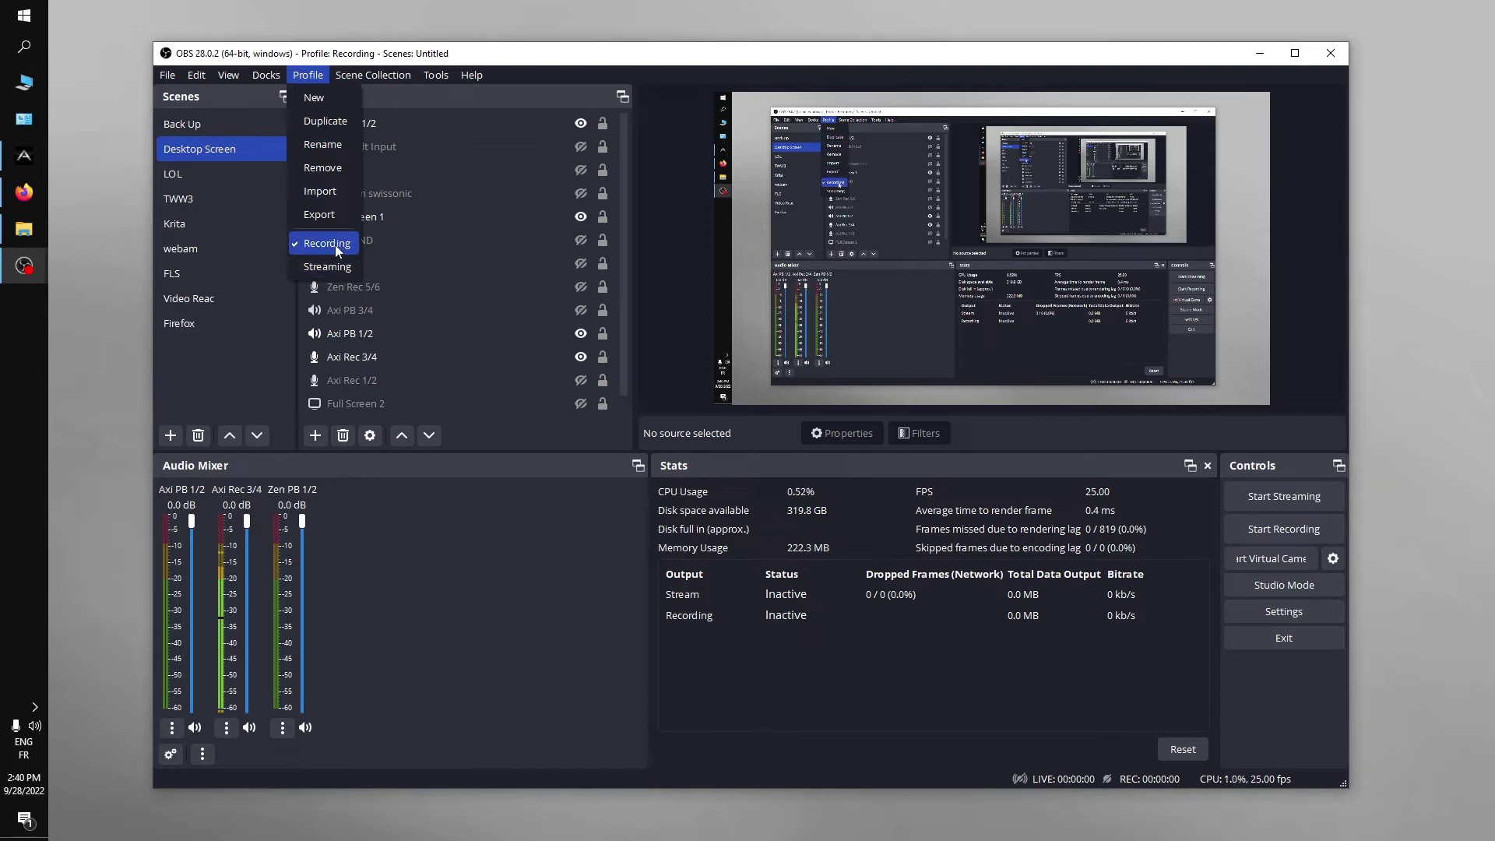
click(1262, 615)
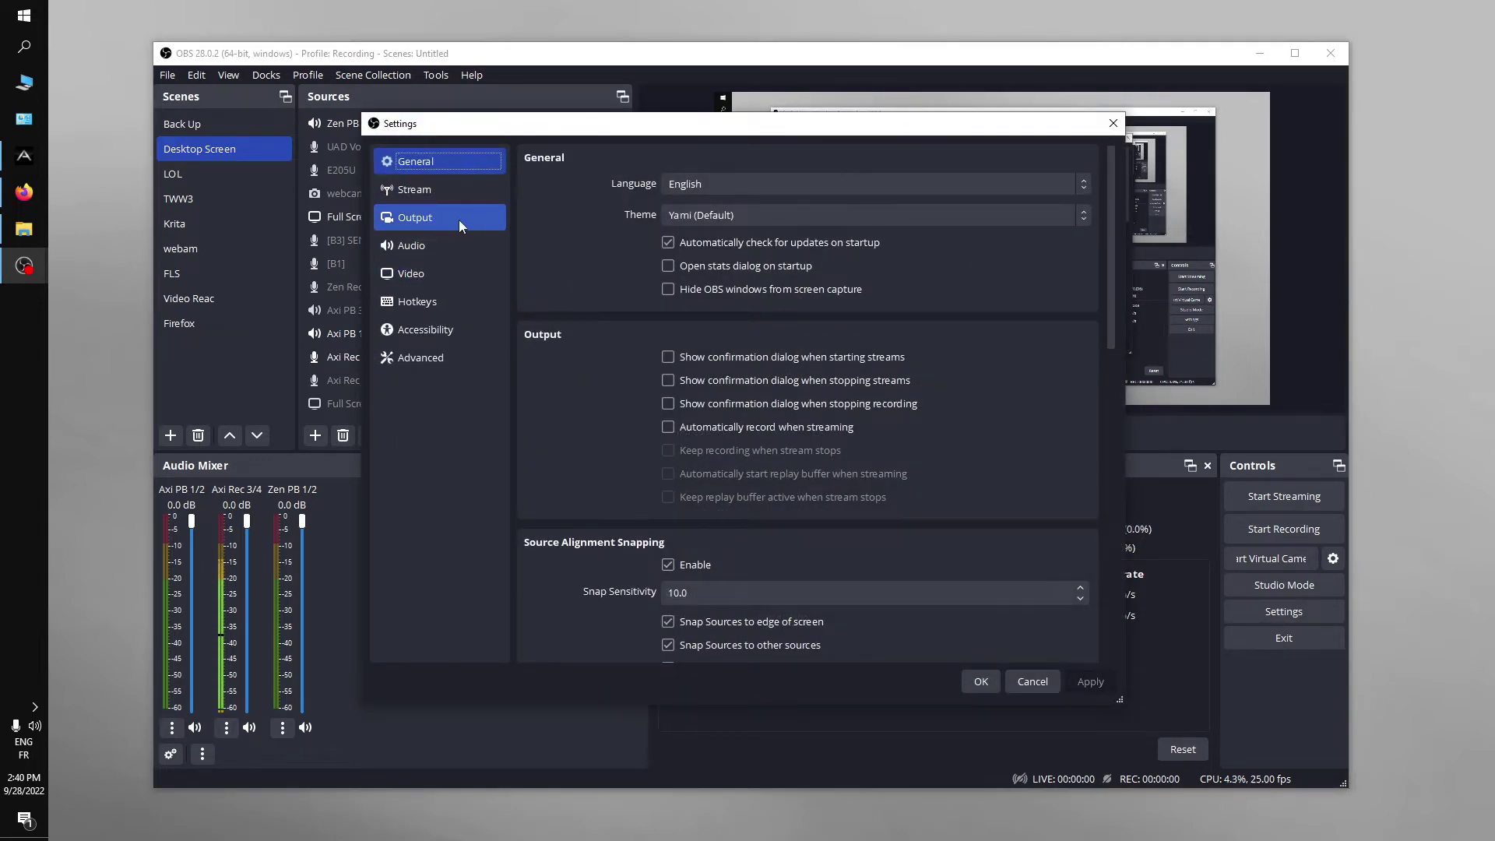
click(438, 218)
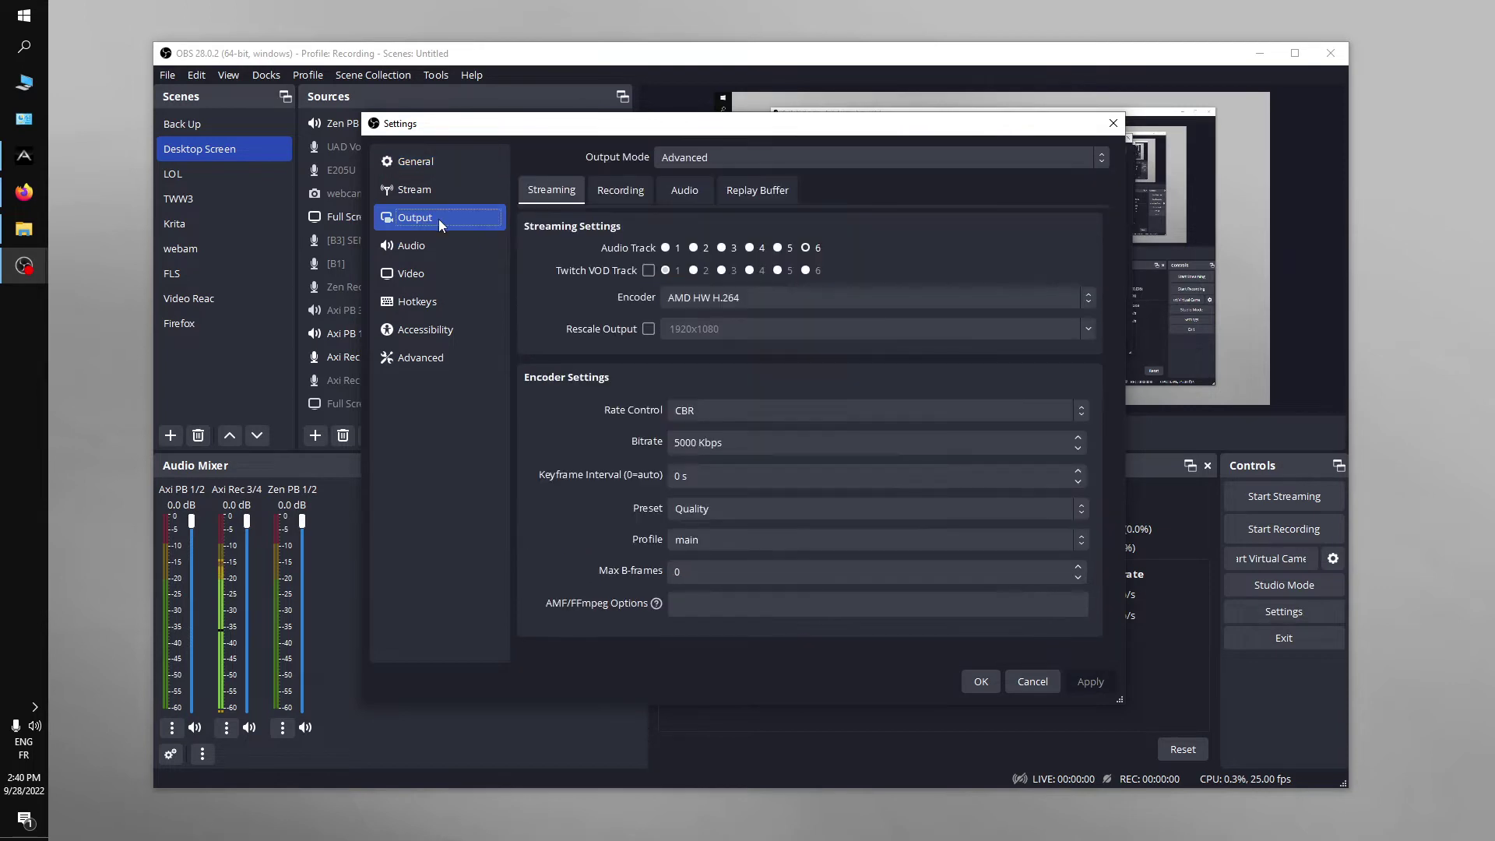
click(615, 189)
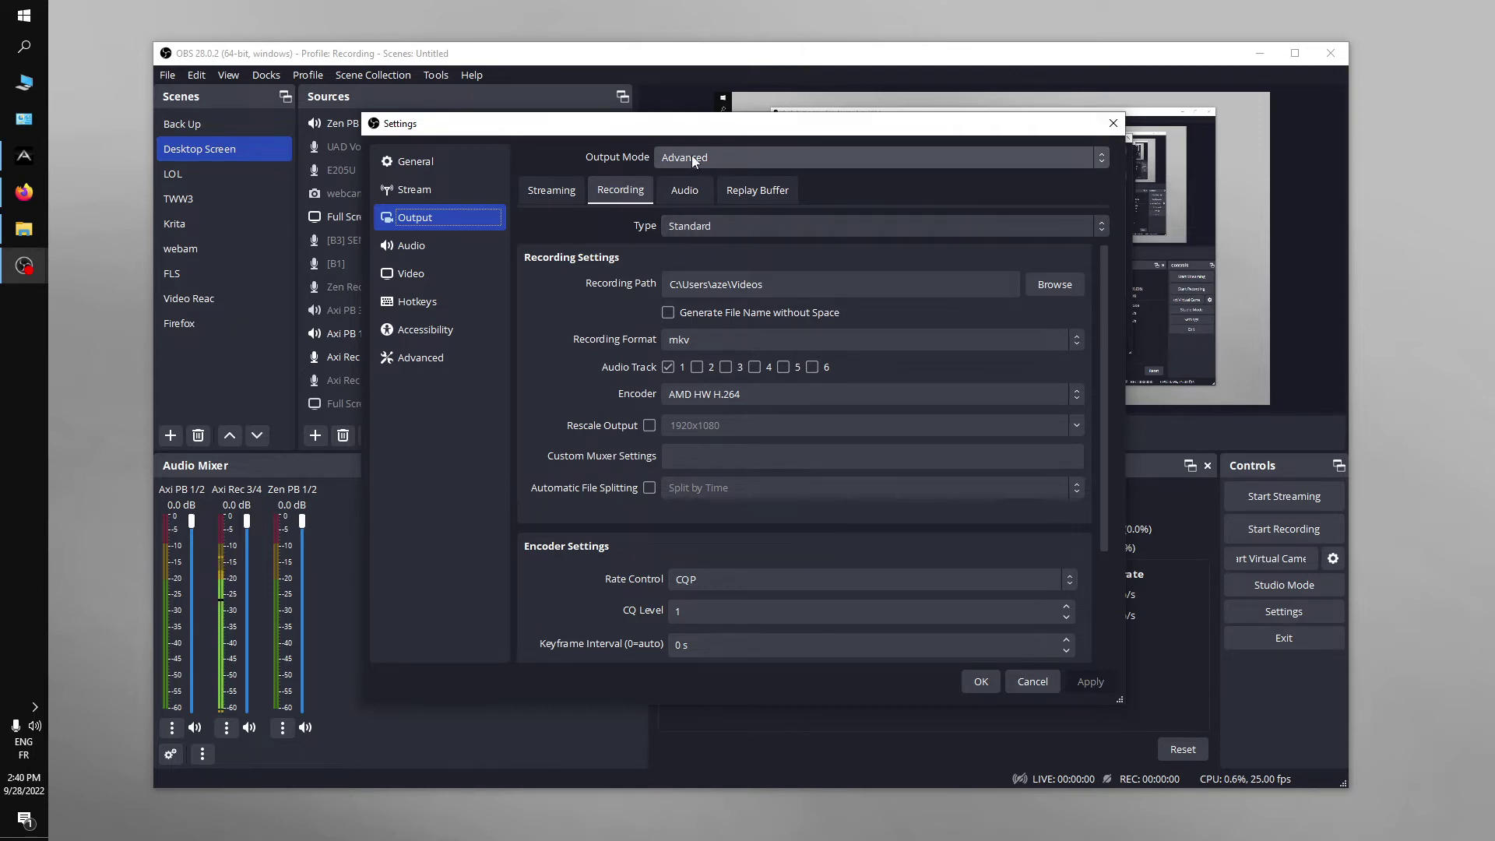
click(710, 222)
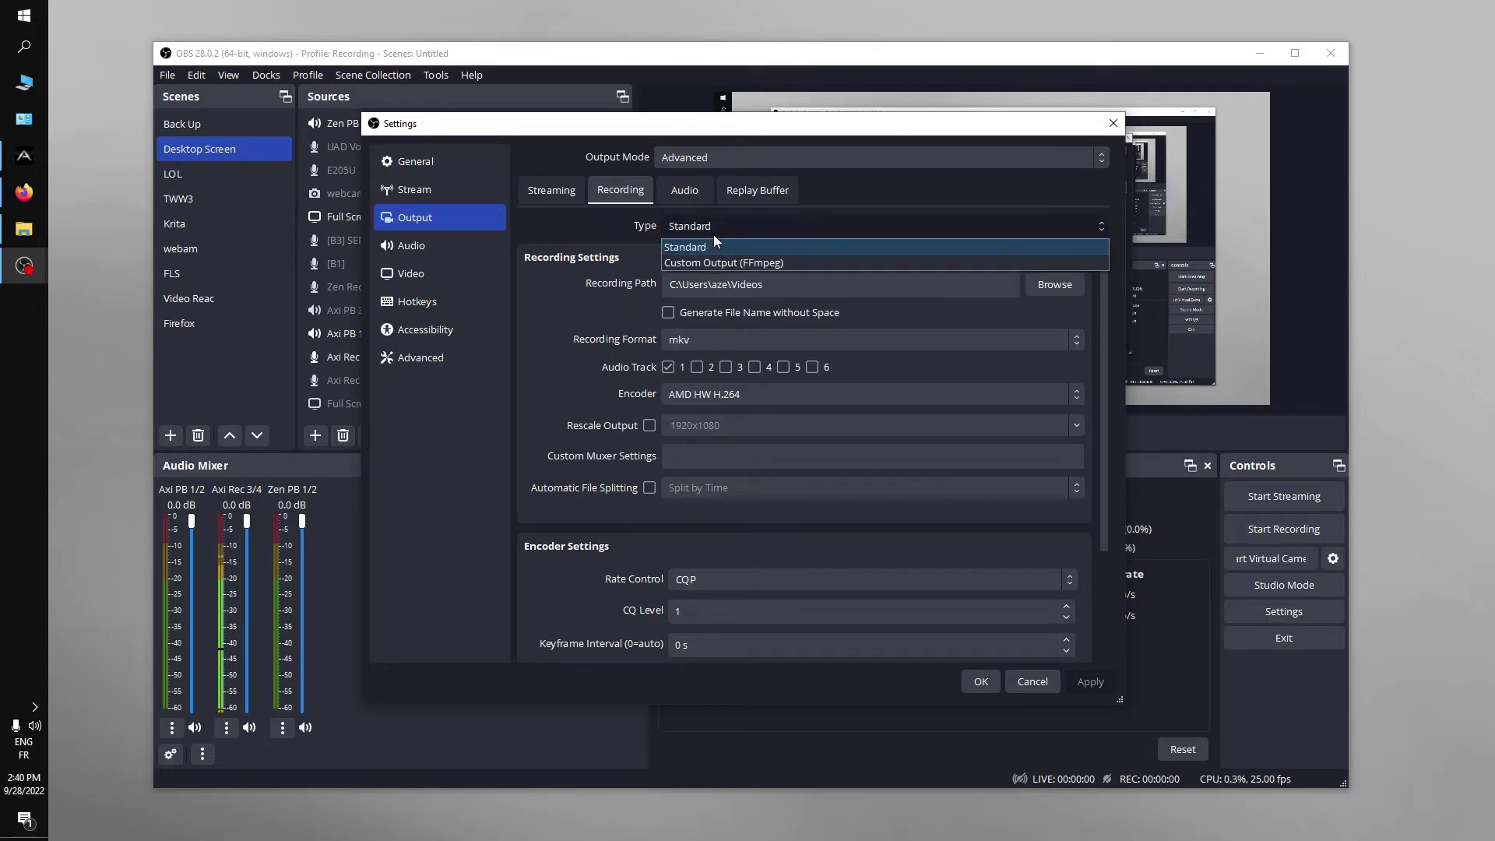
click(674, 232)
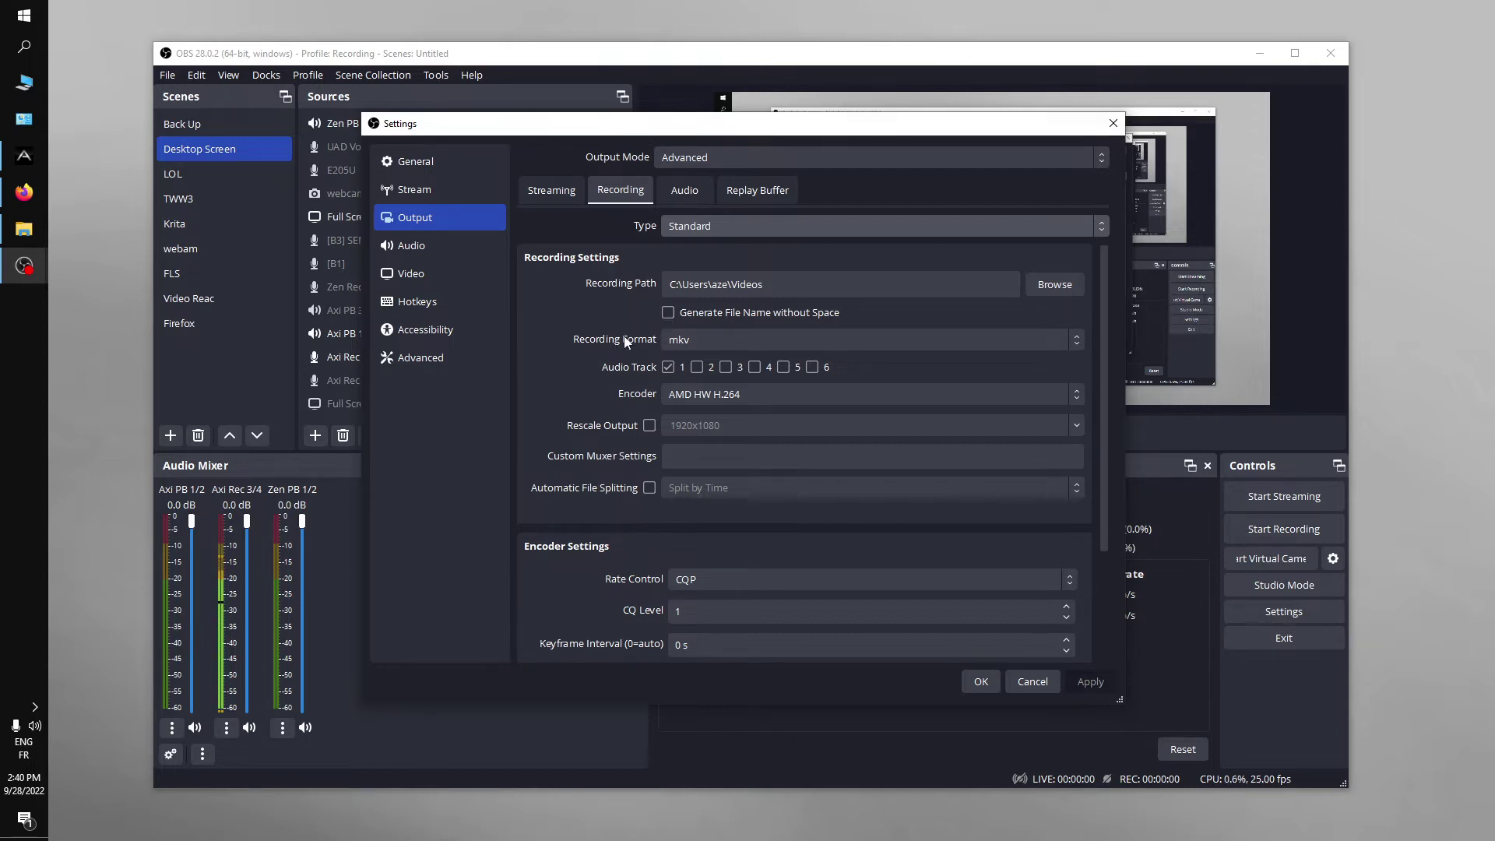
click(706, 339)
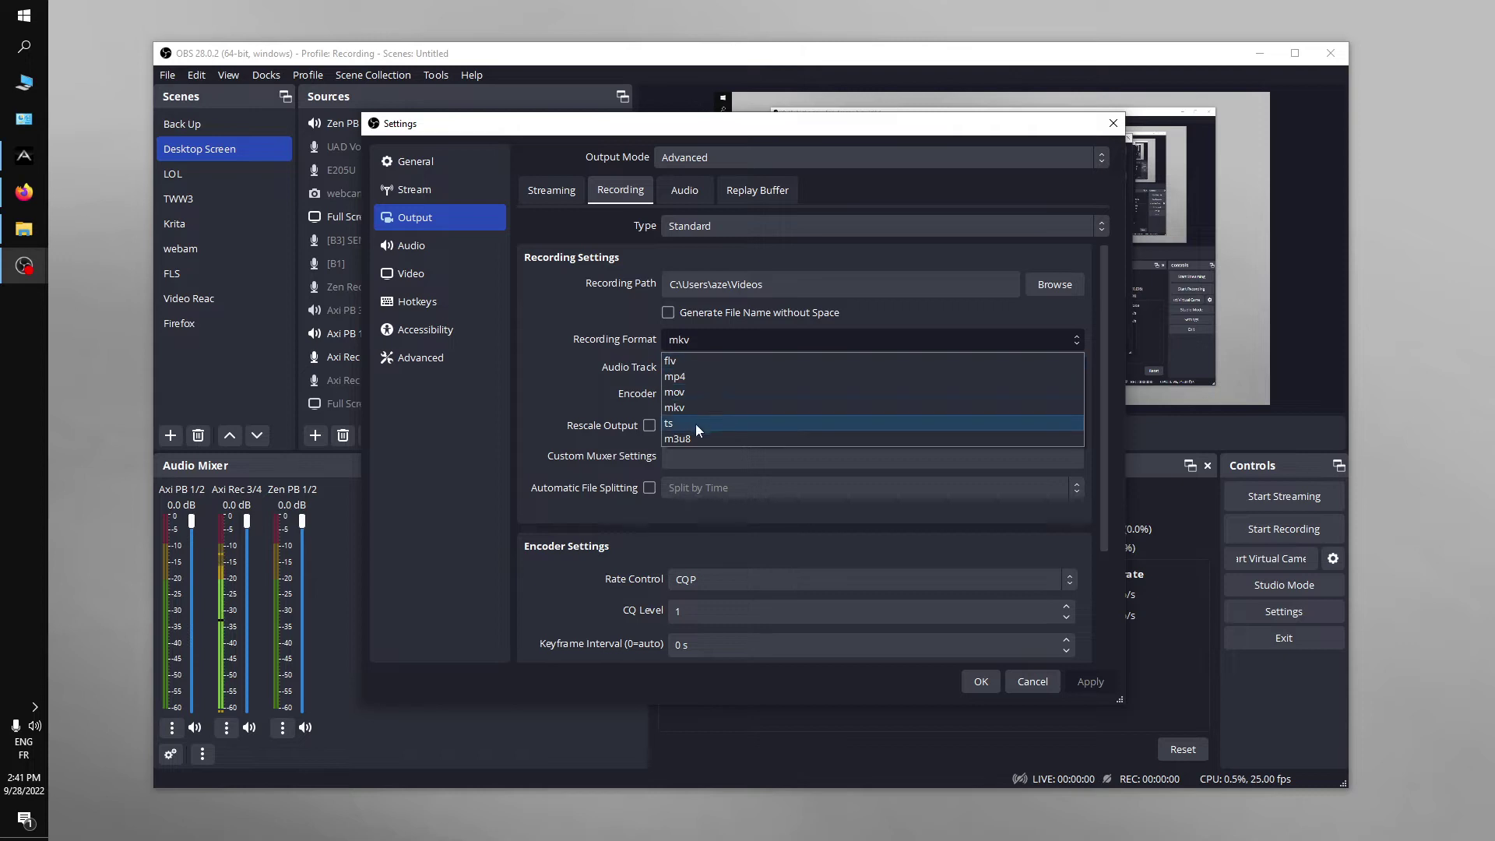
click(574, 367)
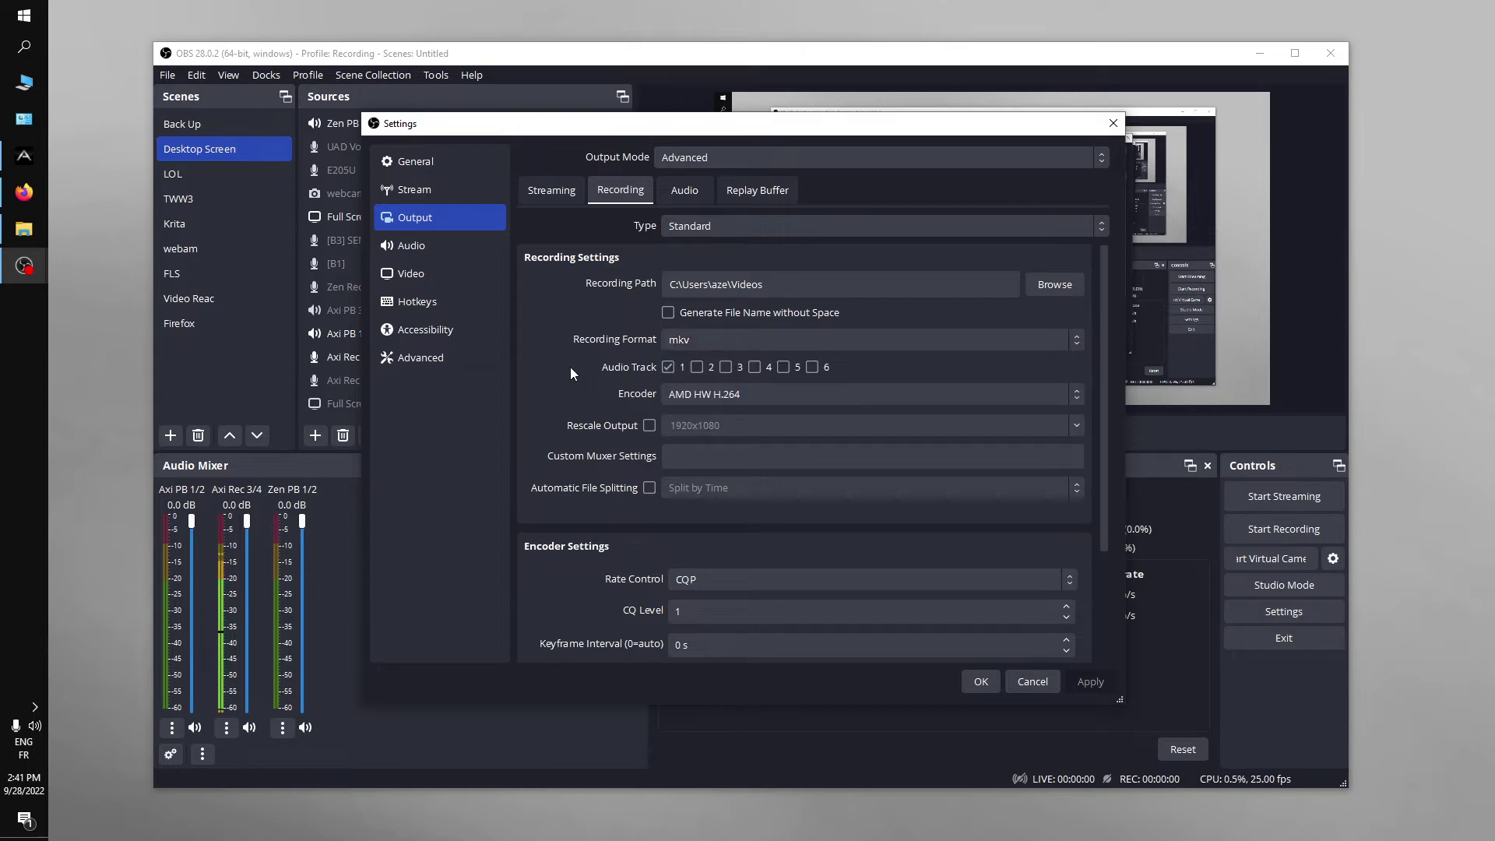
Try recording to audio tracks 2, 3 and 4 in addition to track 1.
click(696, 367)
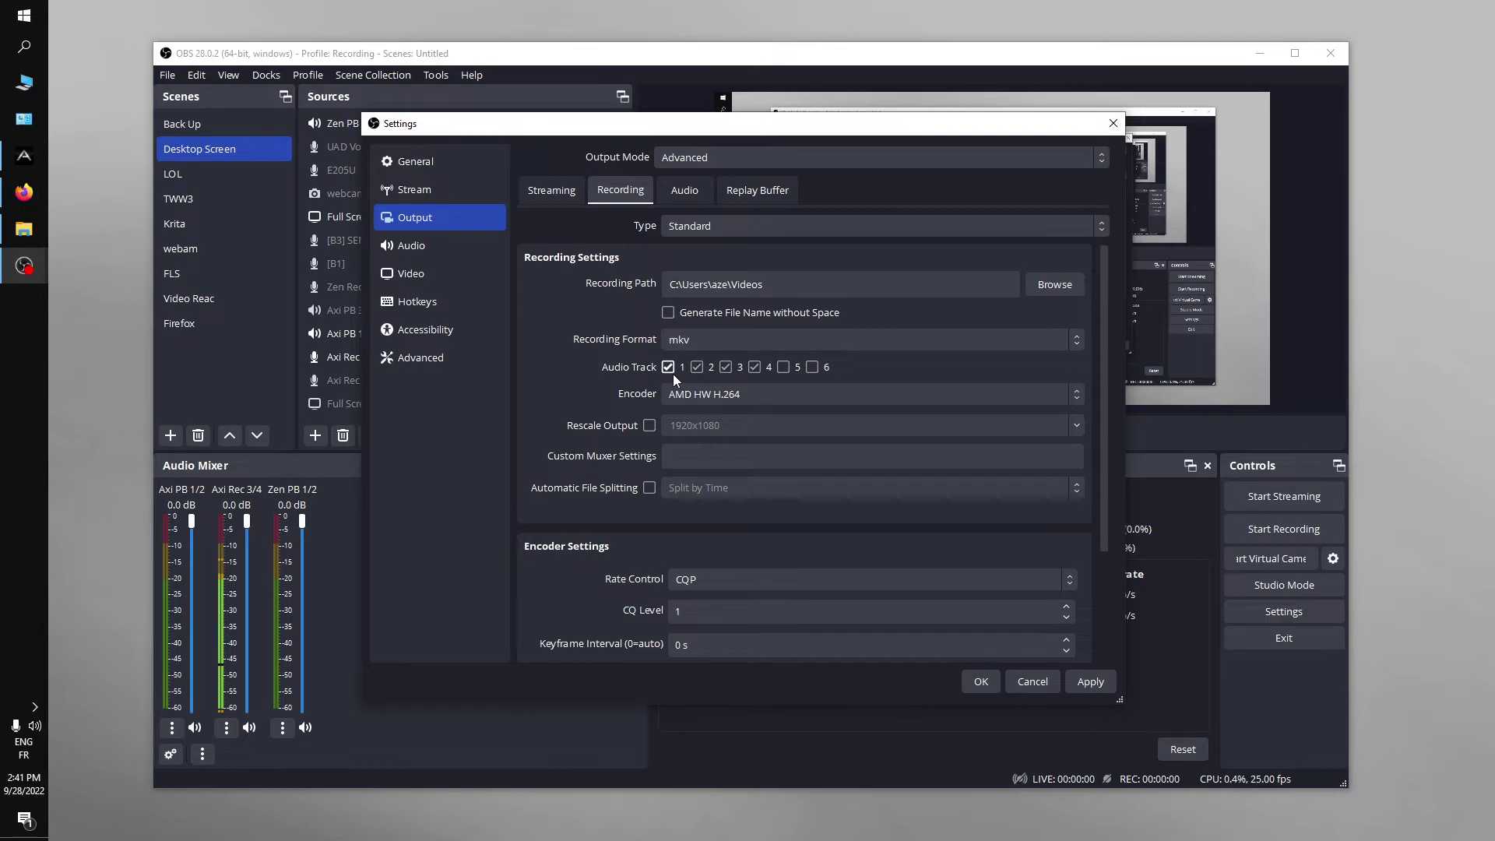
click(727, 369)
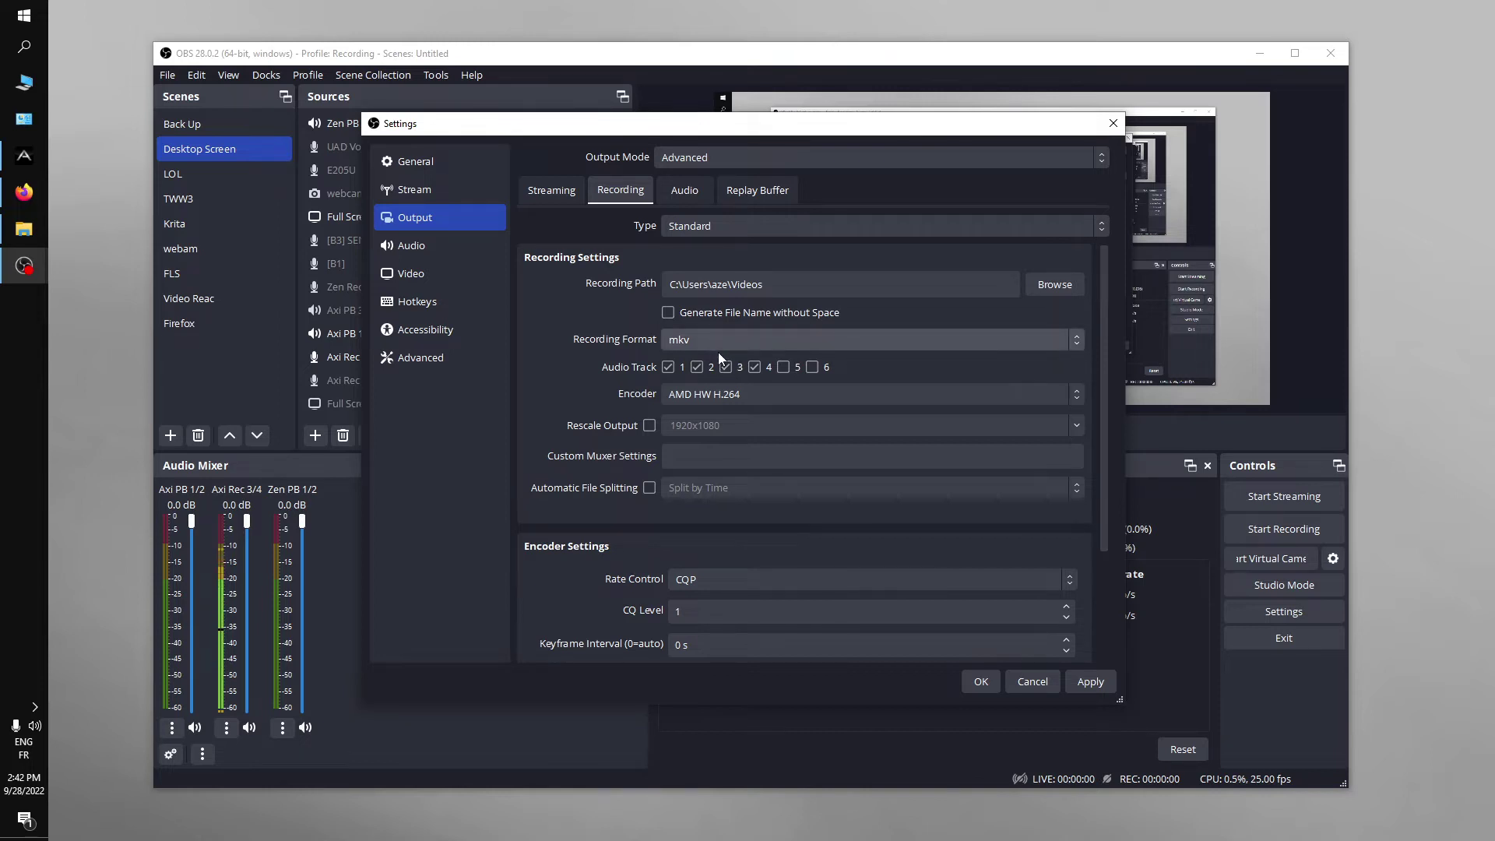
click(754, 367)
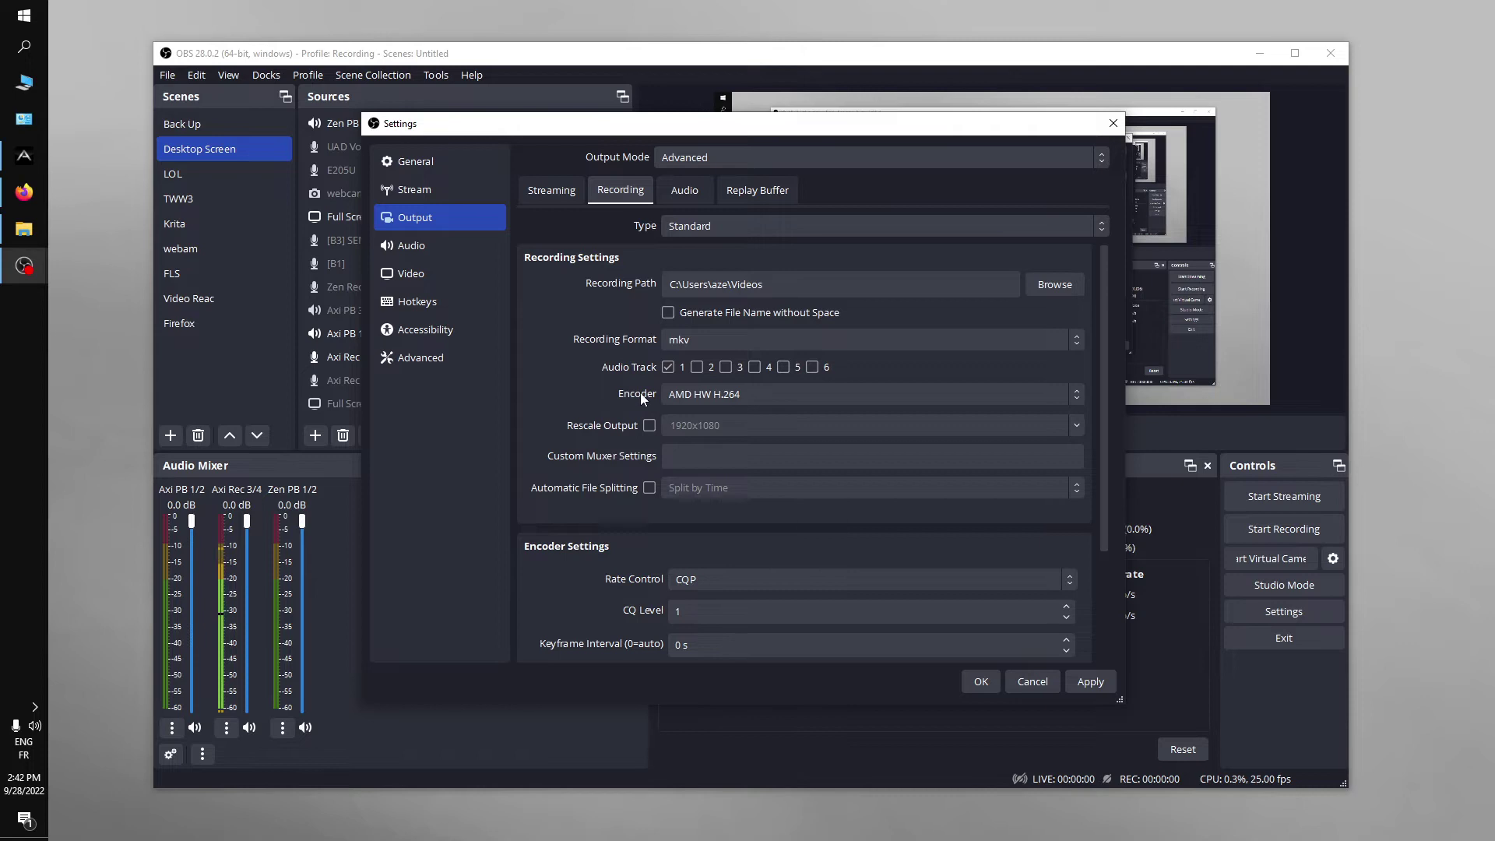
Try the AMD HW H.265 (HEVC) recording encoder, review its rate control options, and return to AMD HW H.264.
click(671, 394)
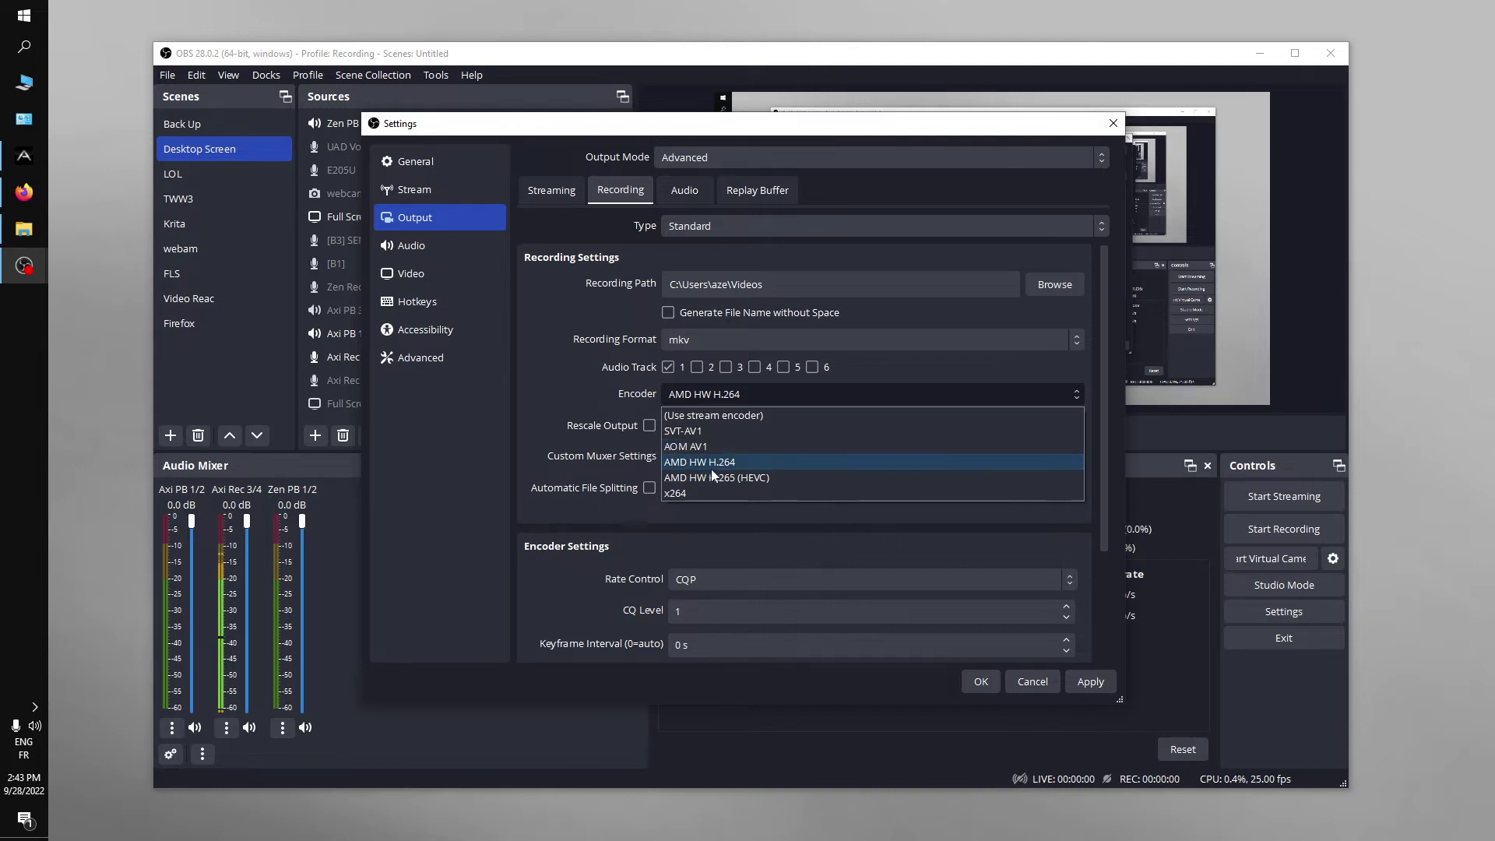
key(Escape)
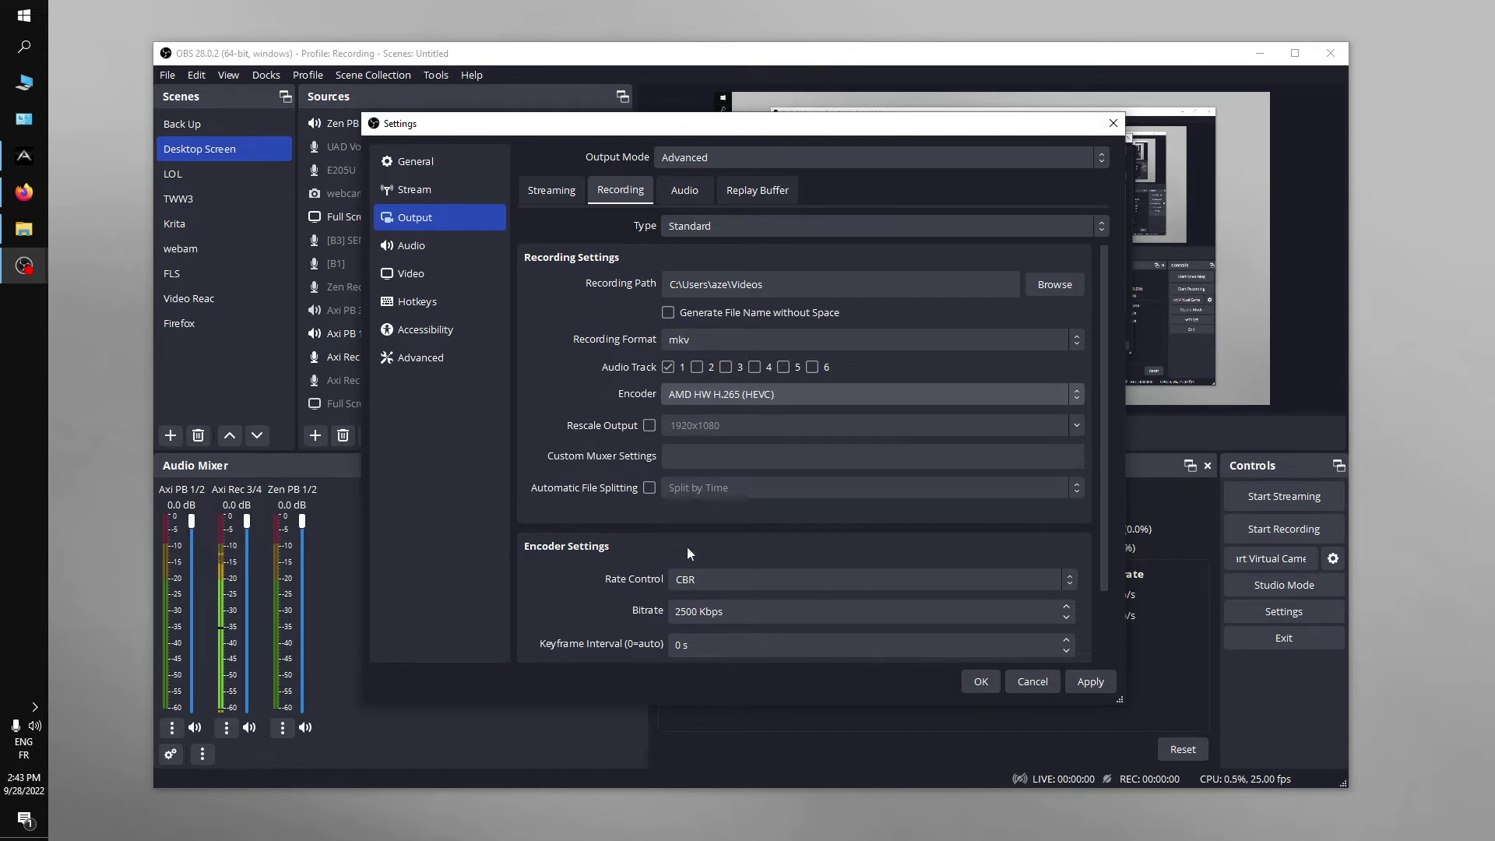
click(698, 577)
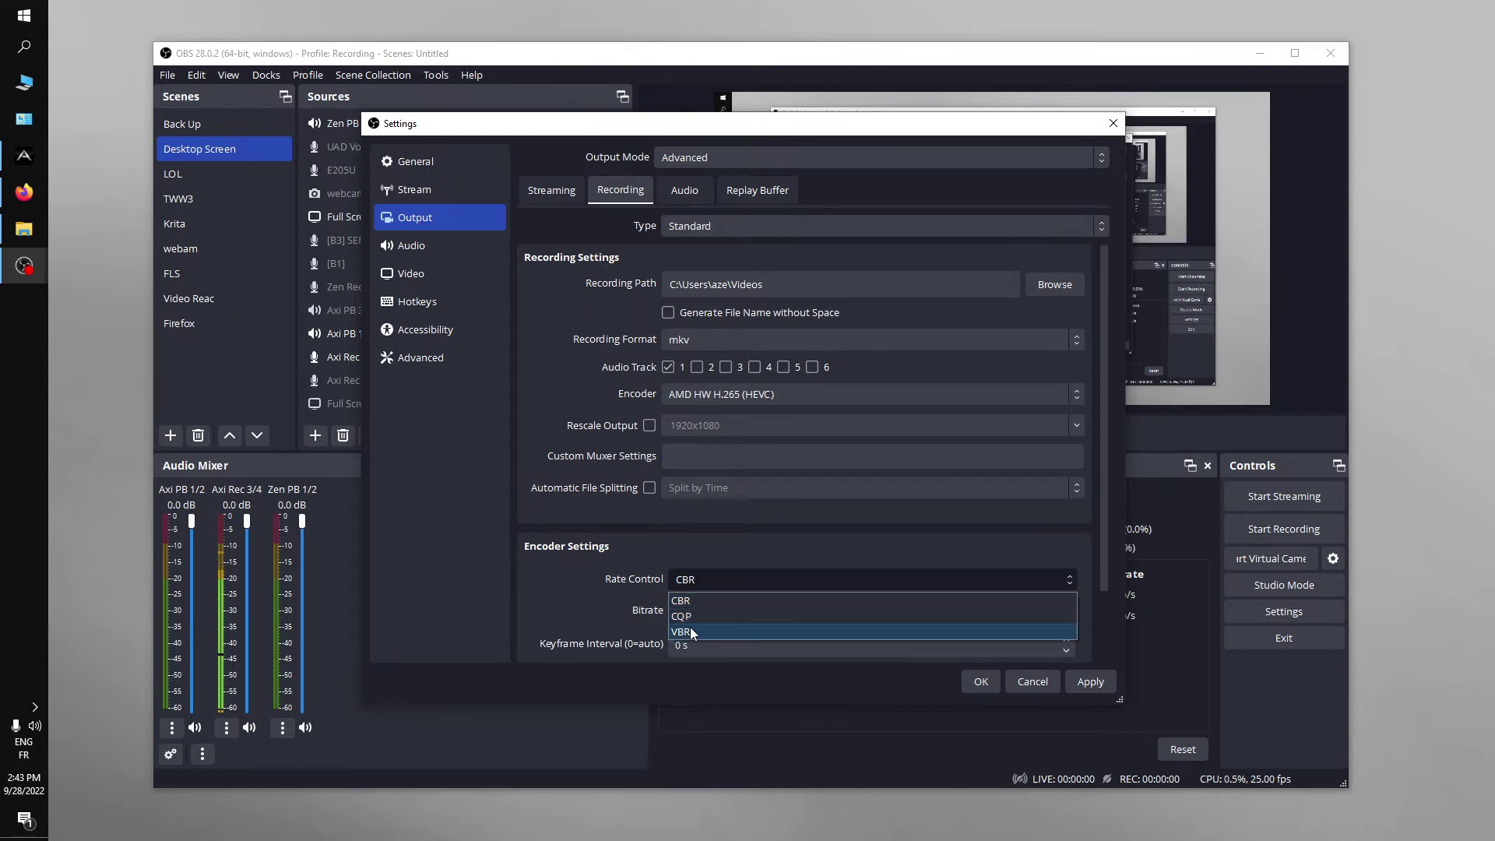
click(601, 567)
click(726, 401)
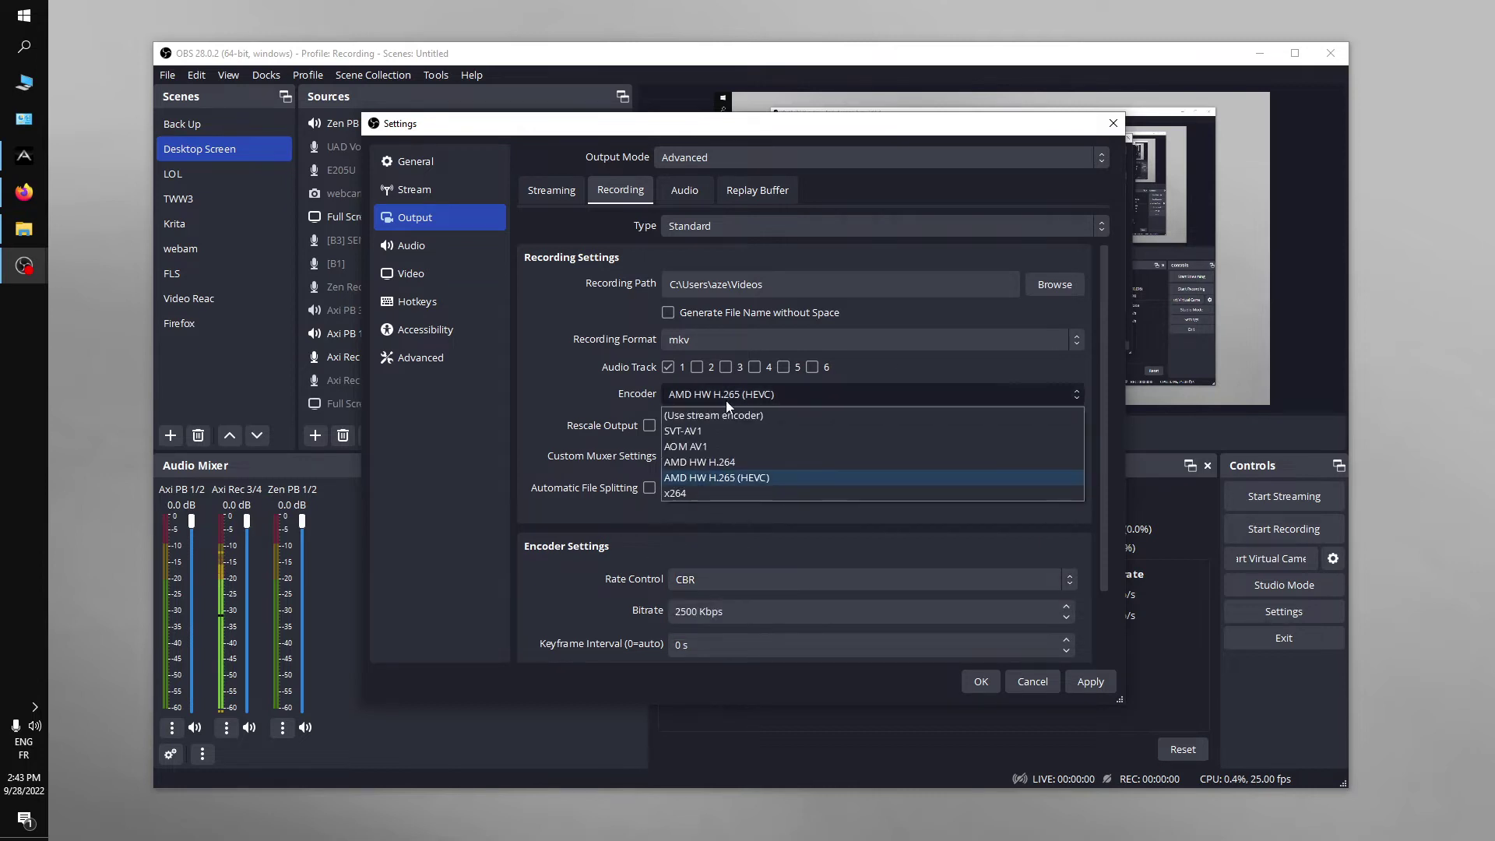
click(720, 463)
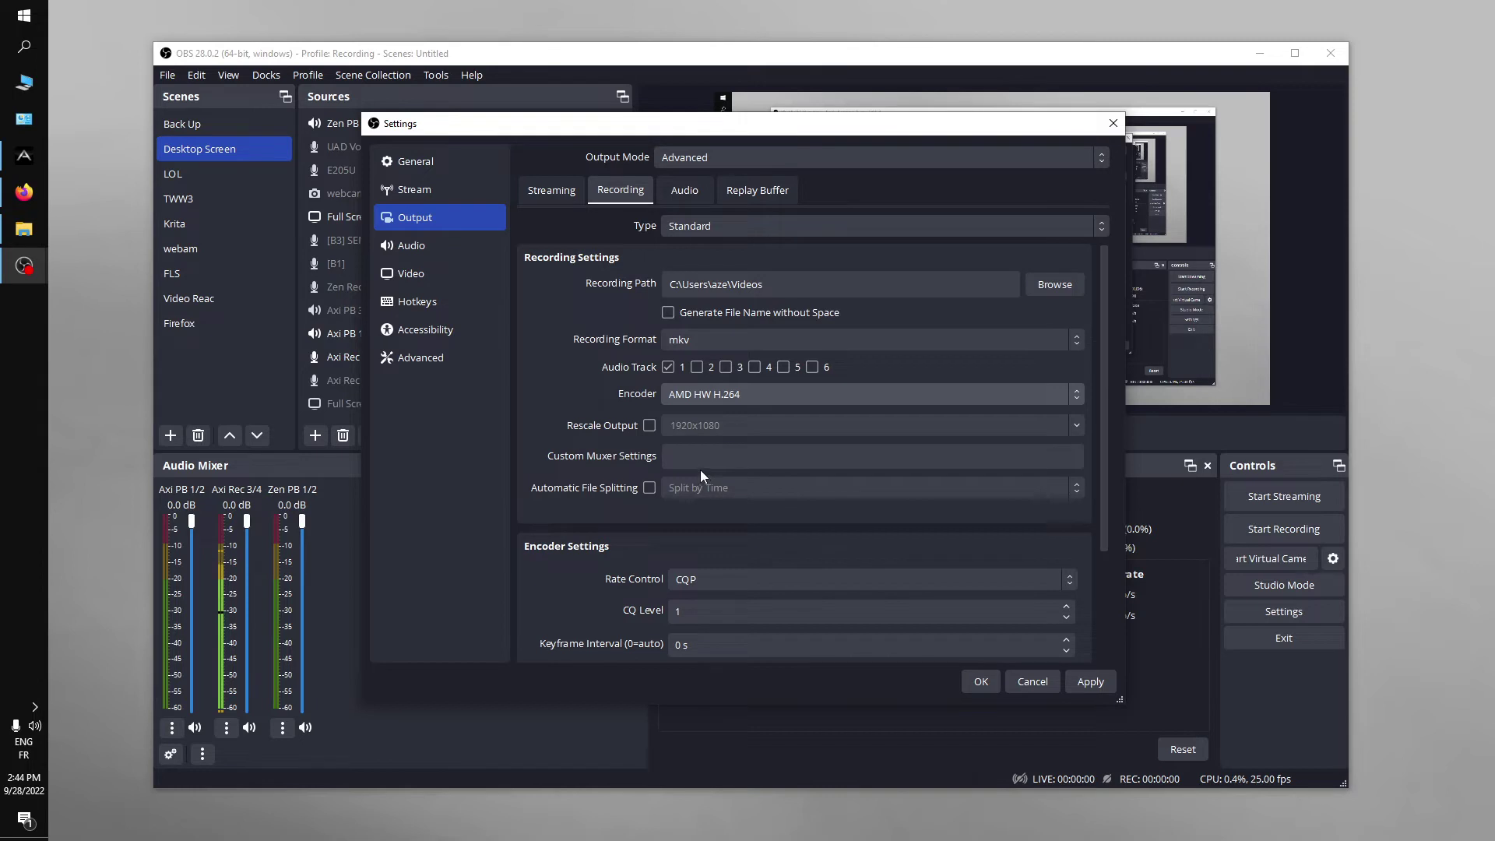
click(671, 399)
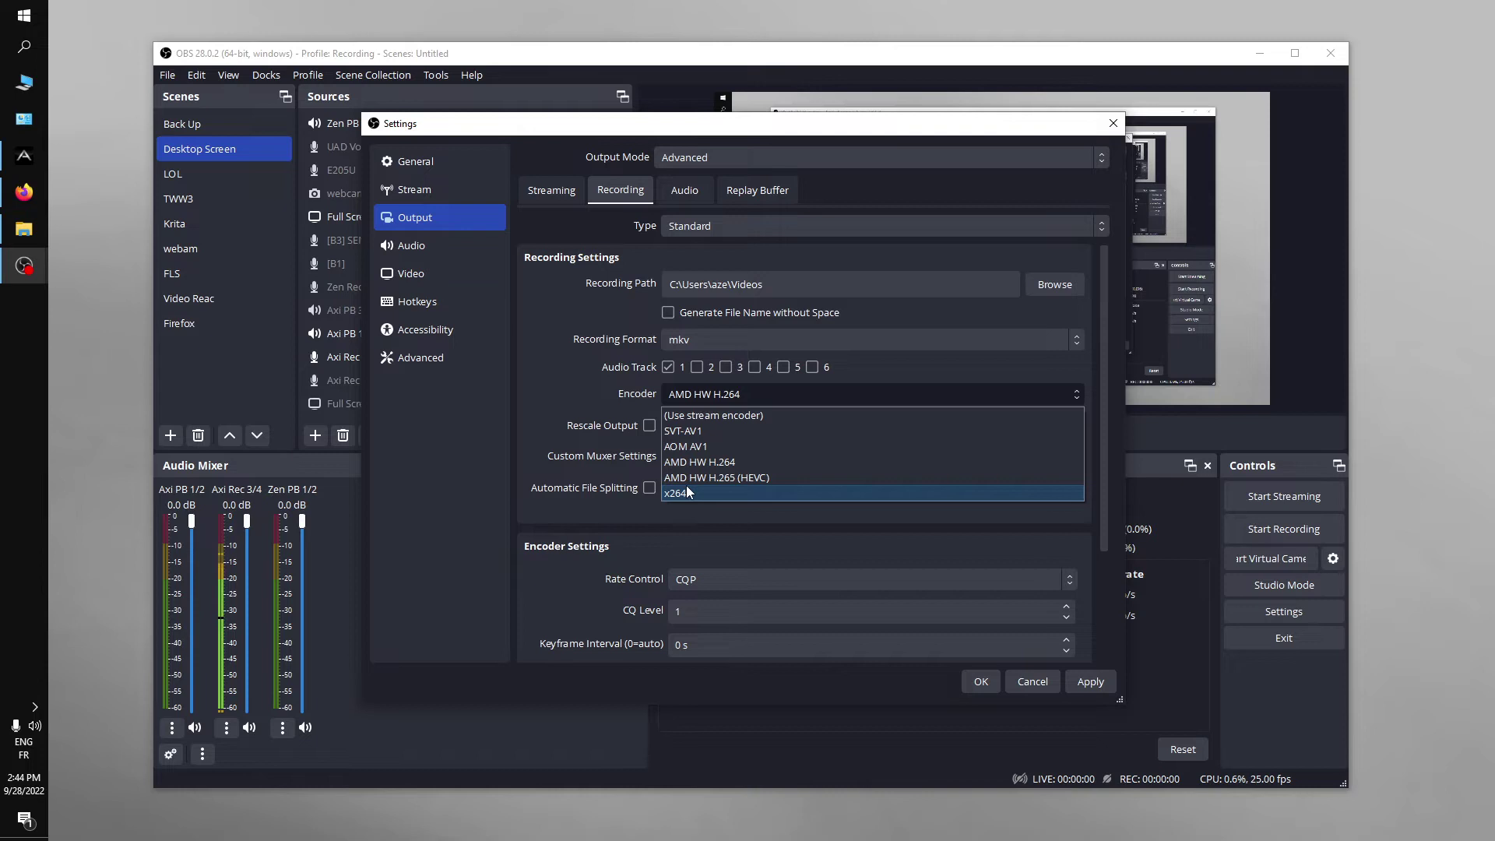
click(562, 396)
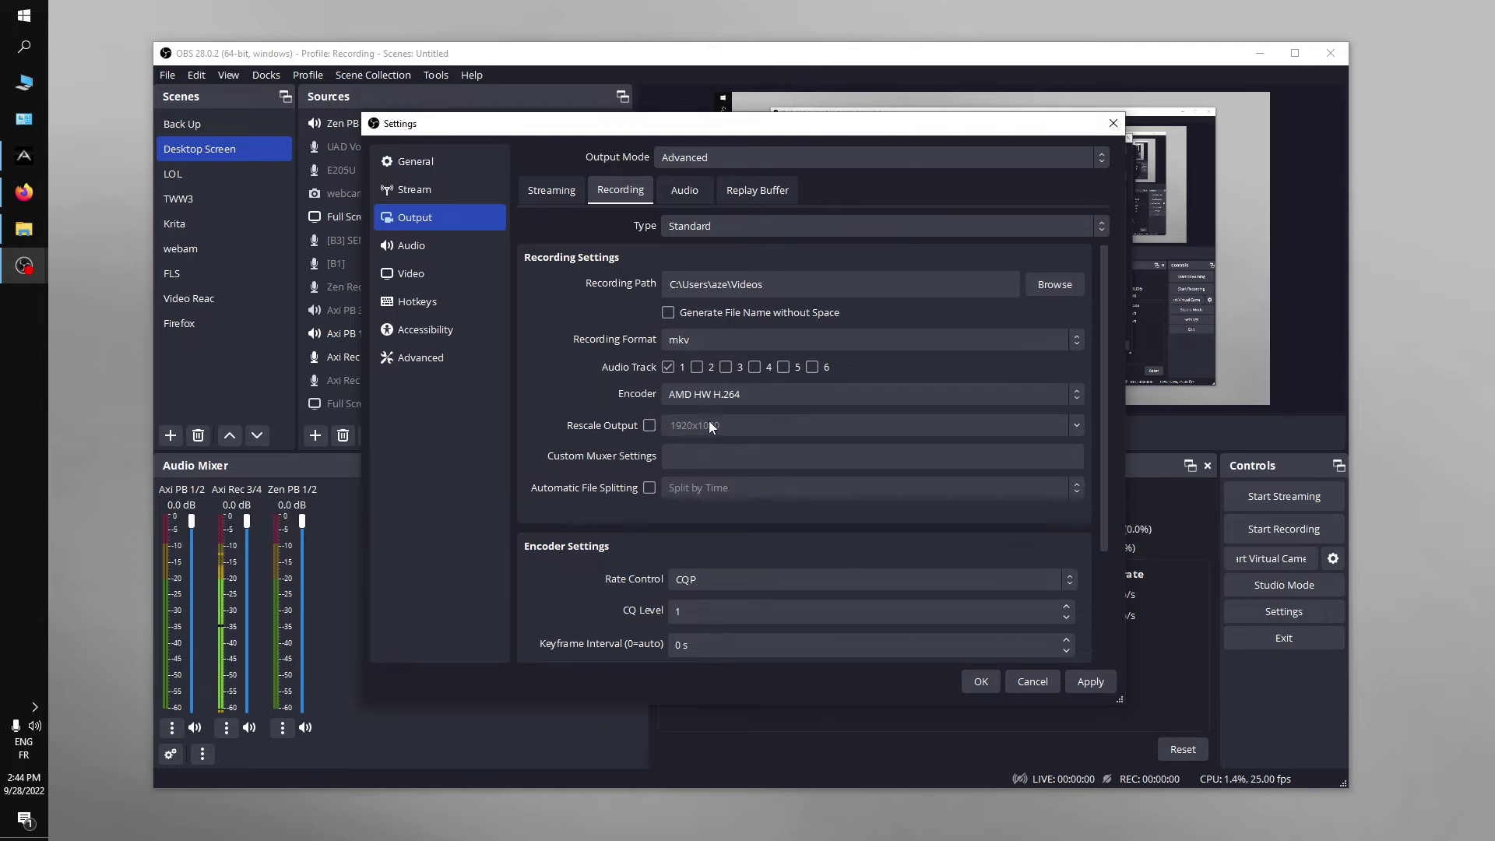
Try rescaling the recording output to 1280x720 and turn rescaling back off.
click(649, 425)
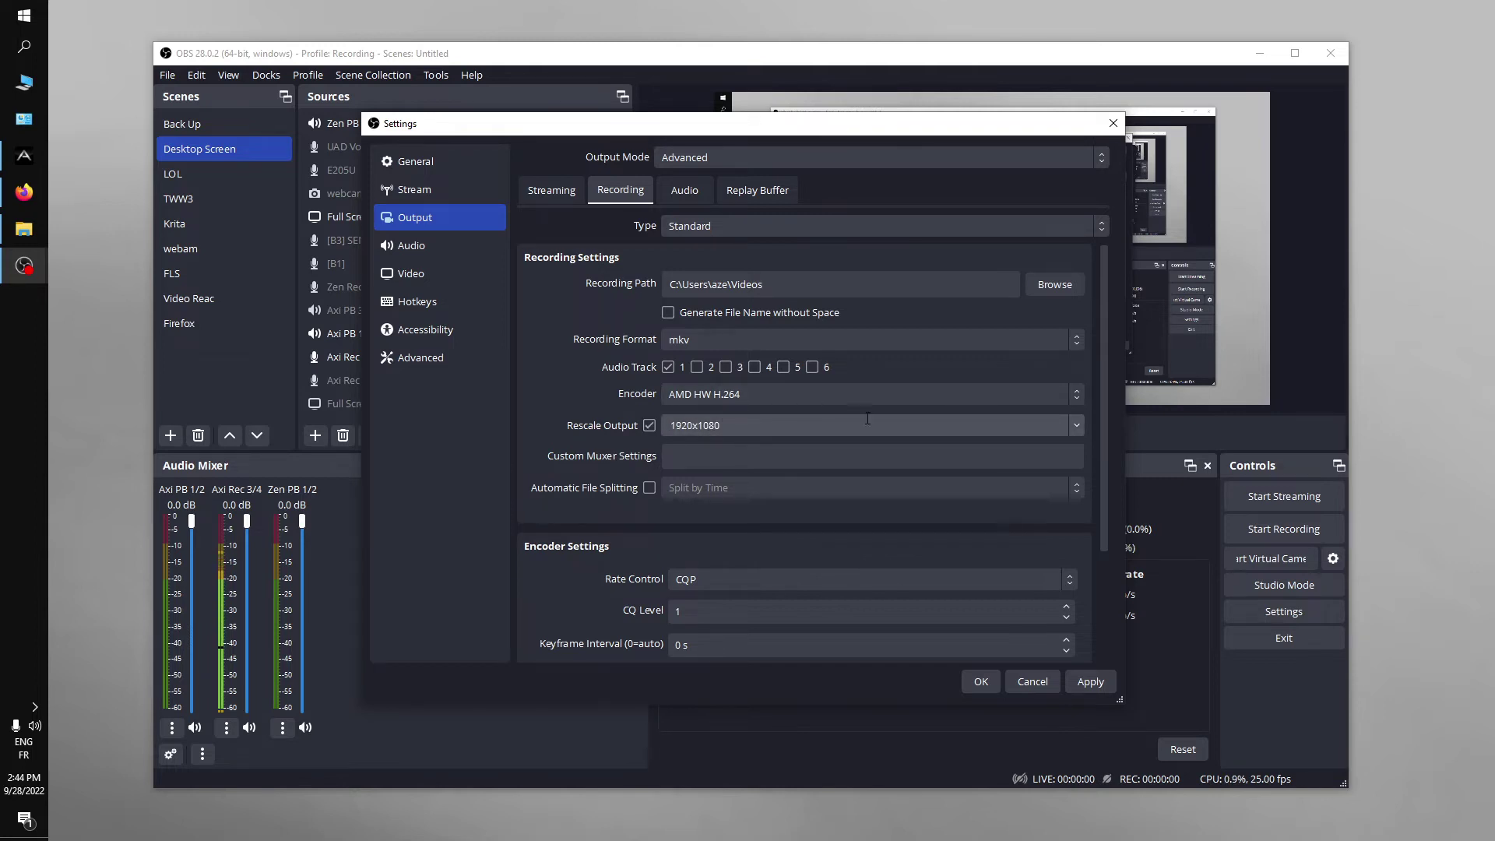
click(1077, 429)
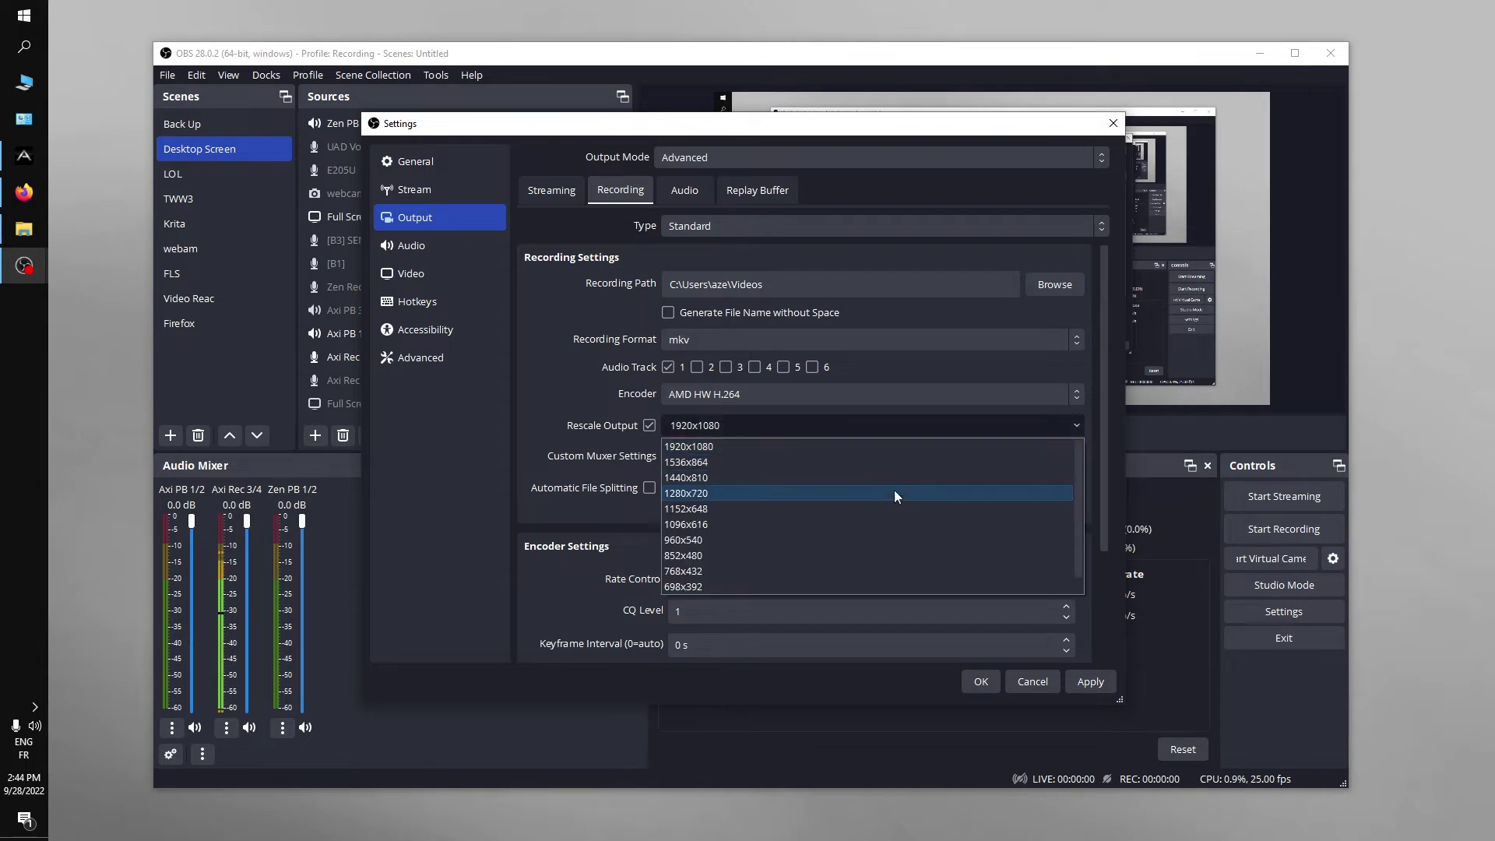
click(876, 496)
click(649, 425)
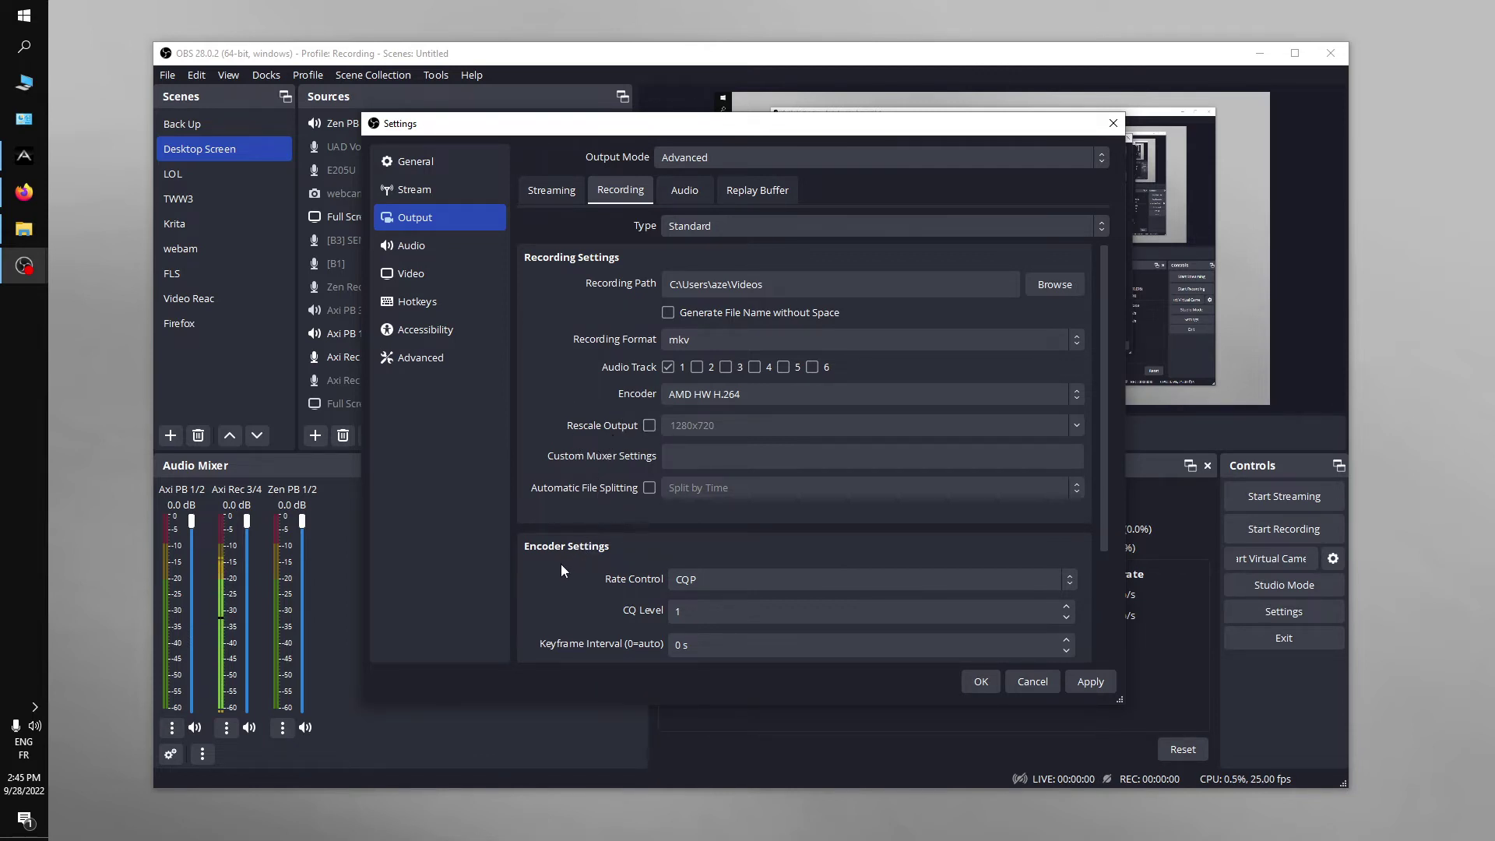
Examine the CPU and GPU load in Task Manager, move it aside, and return to the OBS recording settings.
scroll(560, 564, down, 1)
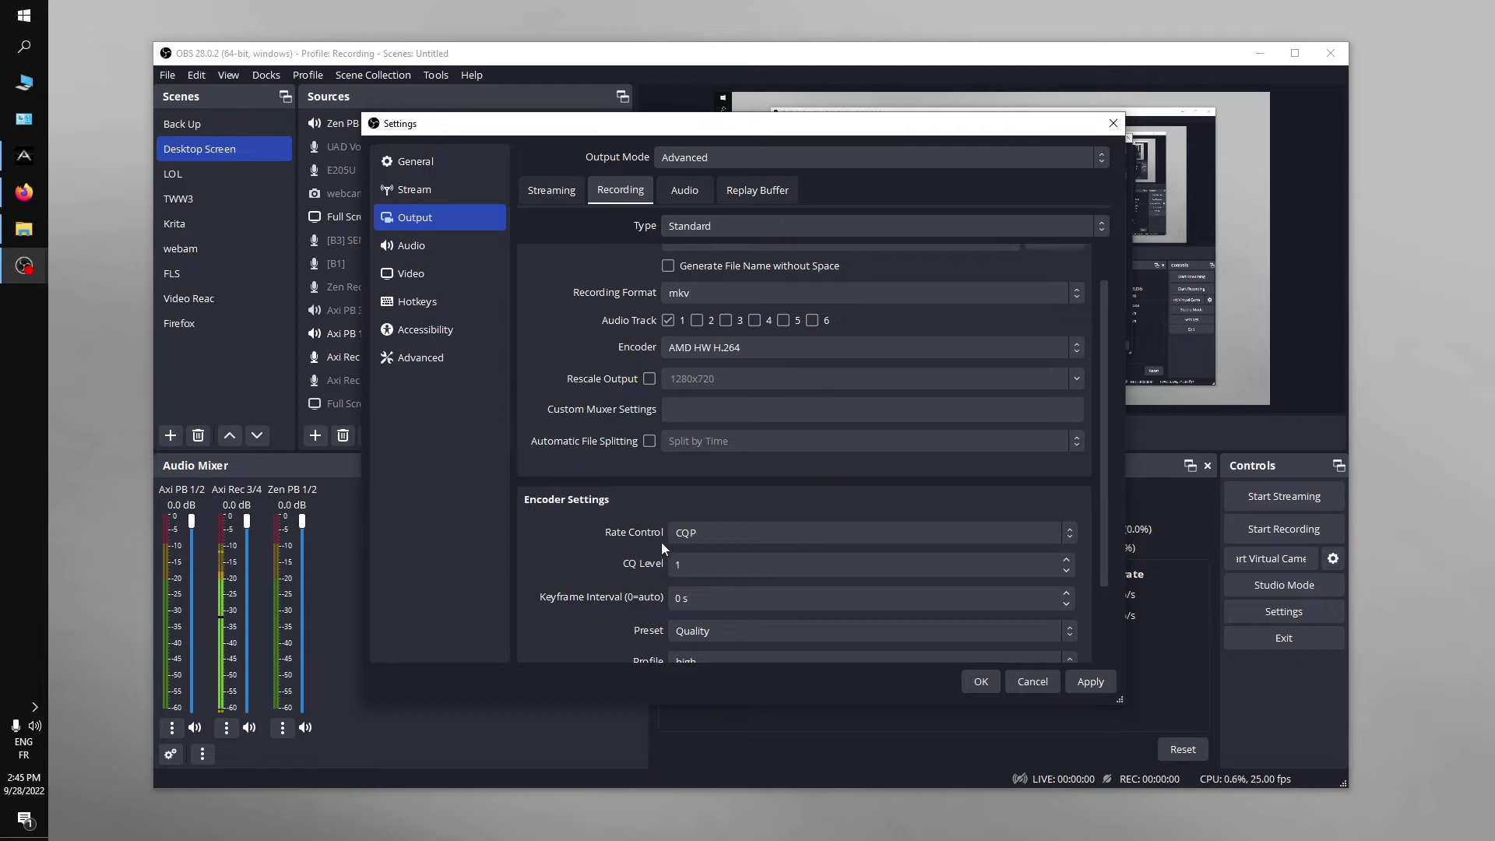
scroll(559, 555, down, 2)
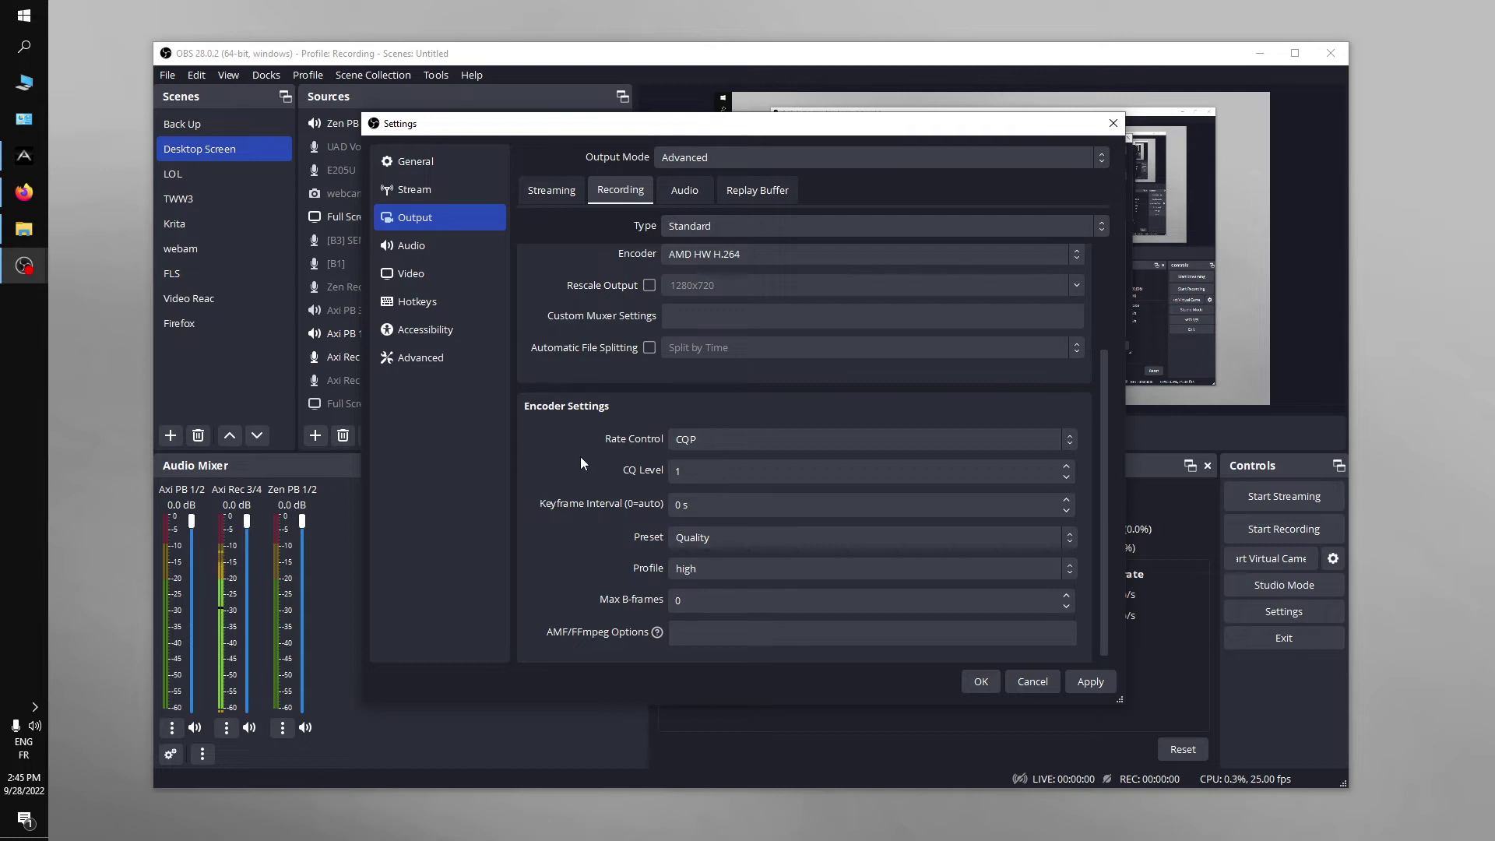
right_click(25, 390)
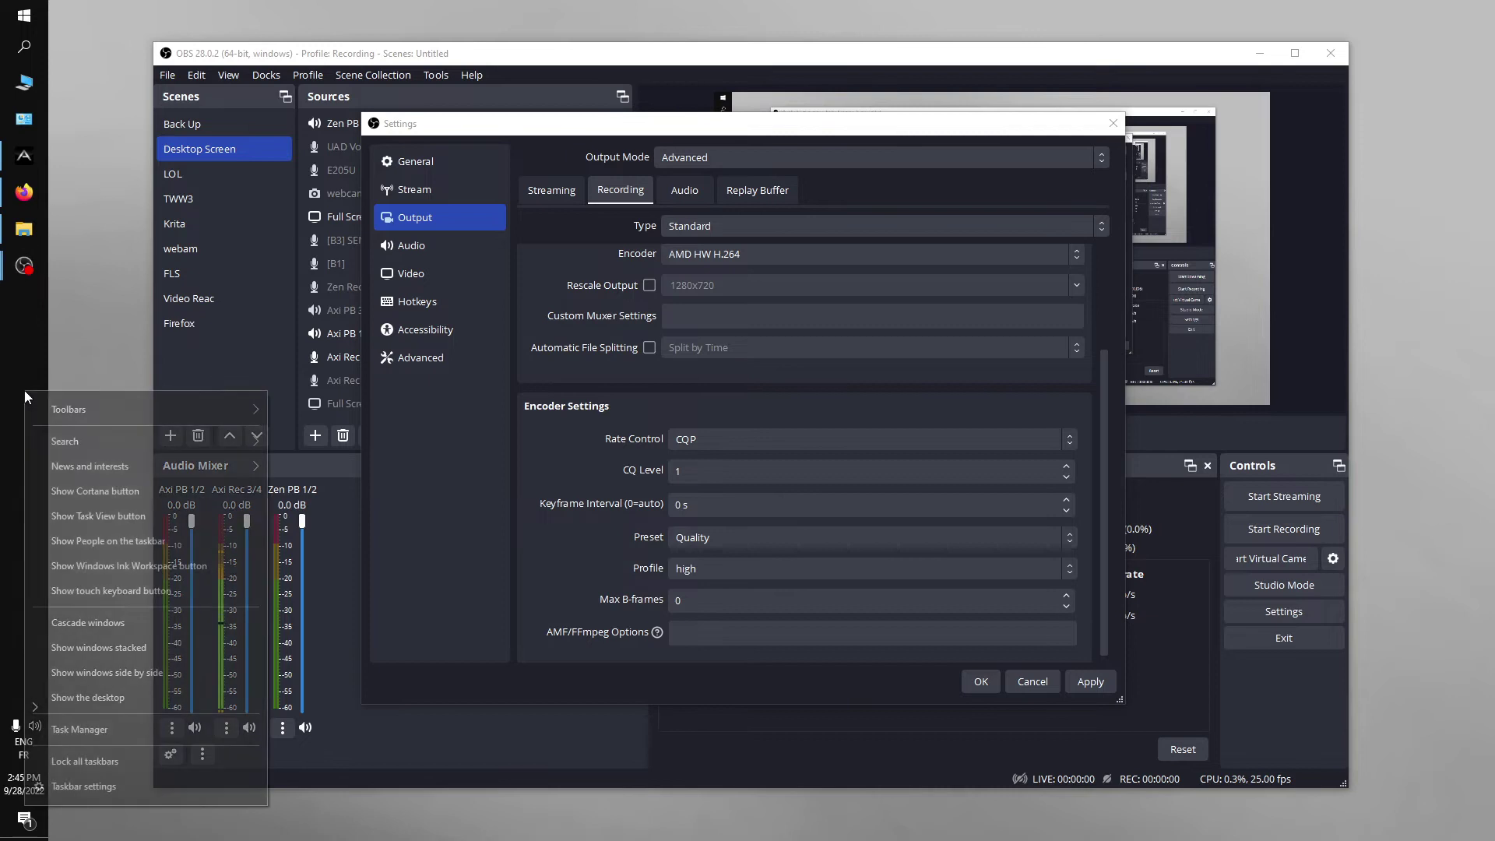
click(106, 727)
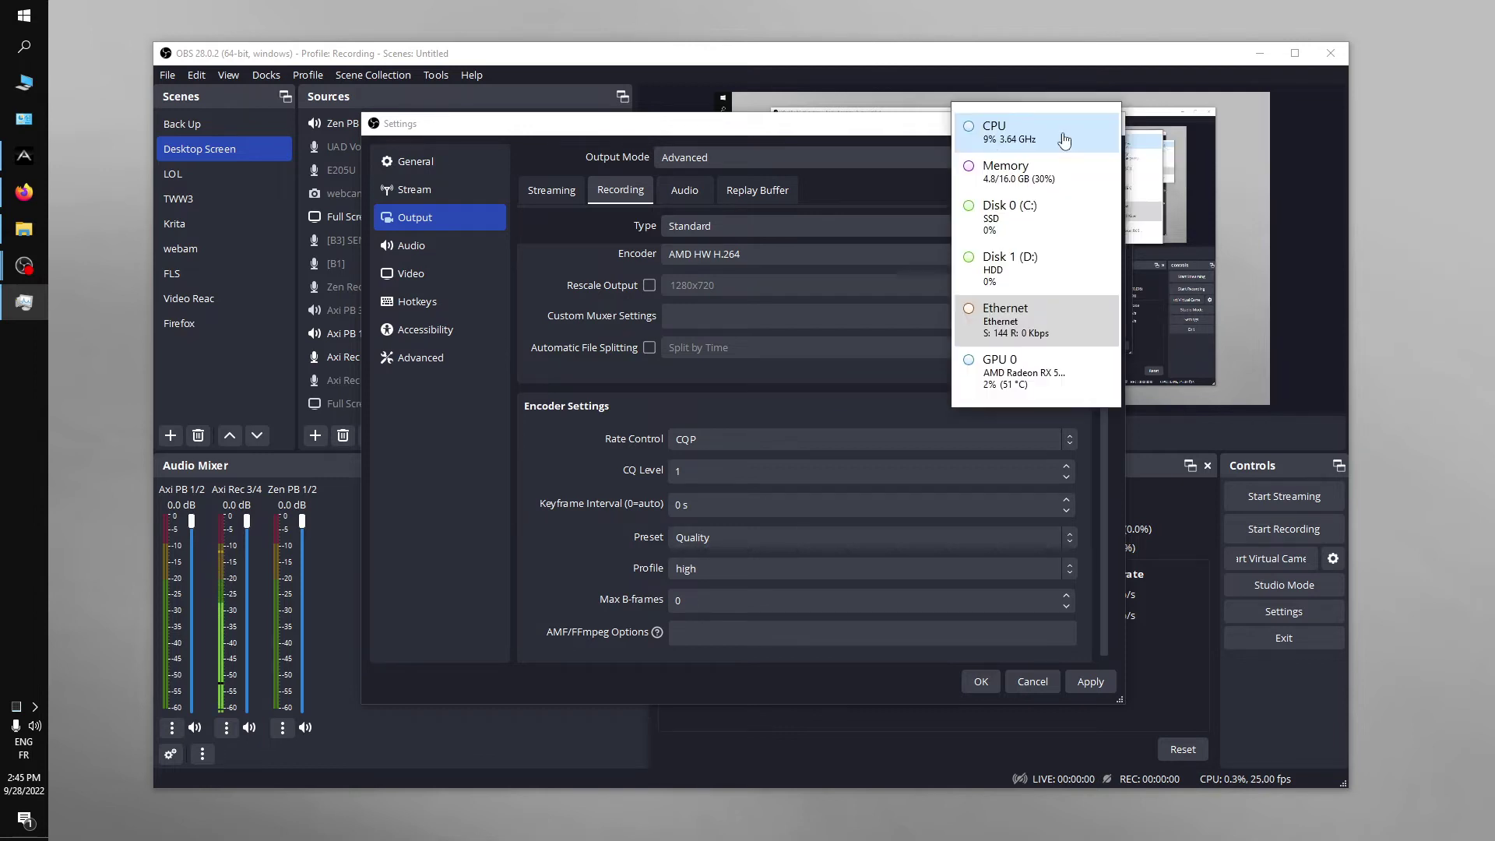
drag(1370, 152, 1494, 167)
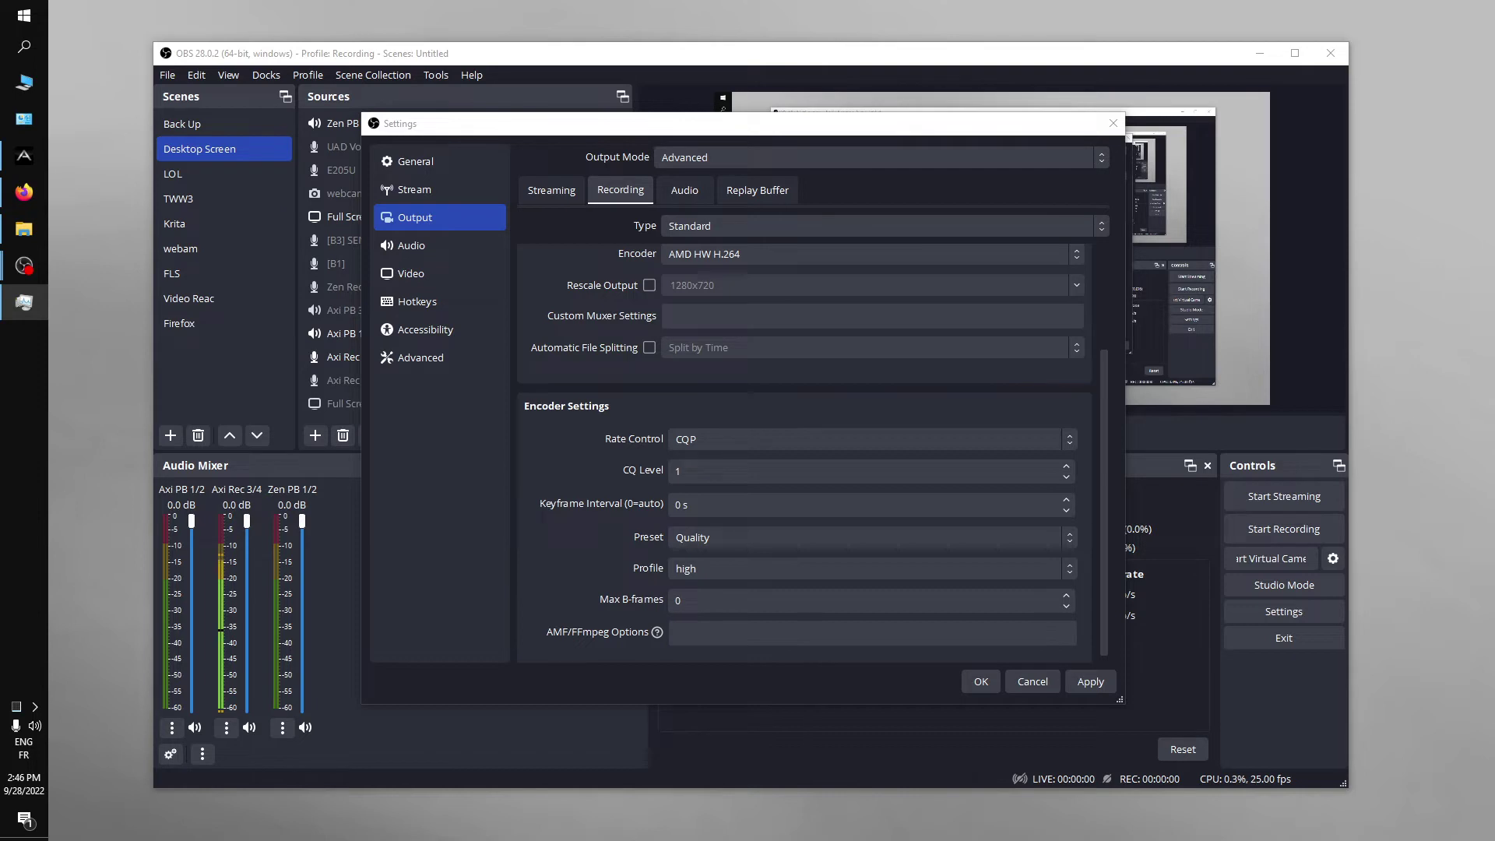
click(703, 371)
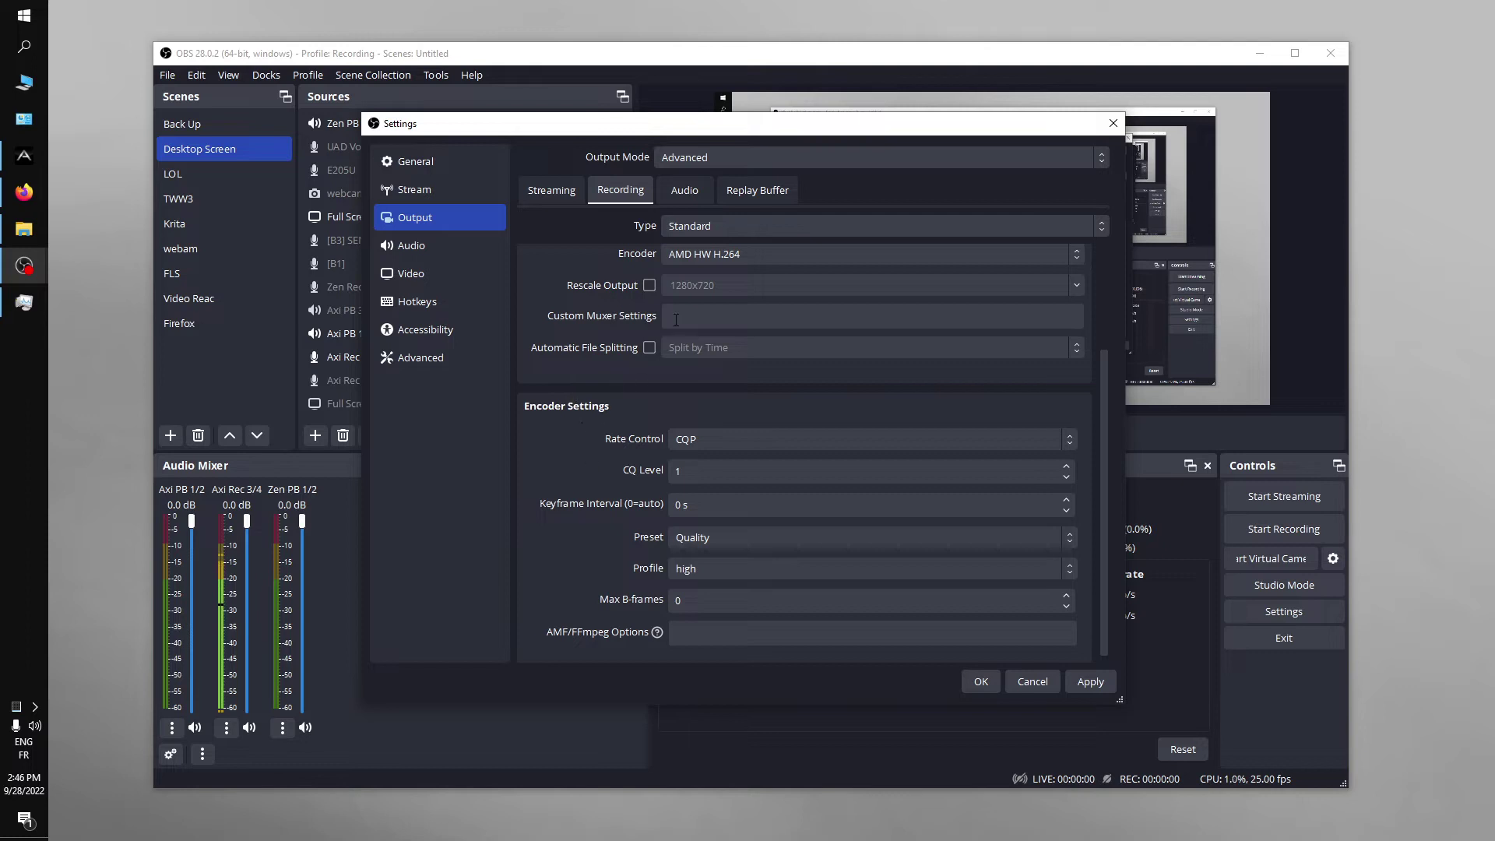
Switch the recording encoder to x264 and set its rate control to VBR.
click(730, 256)
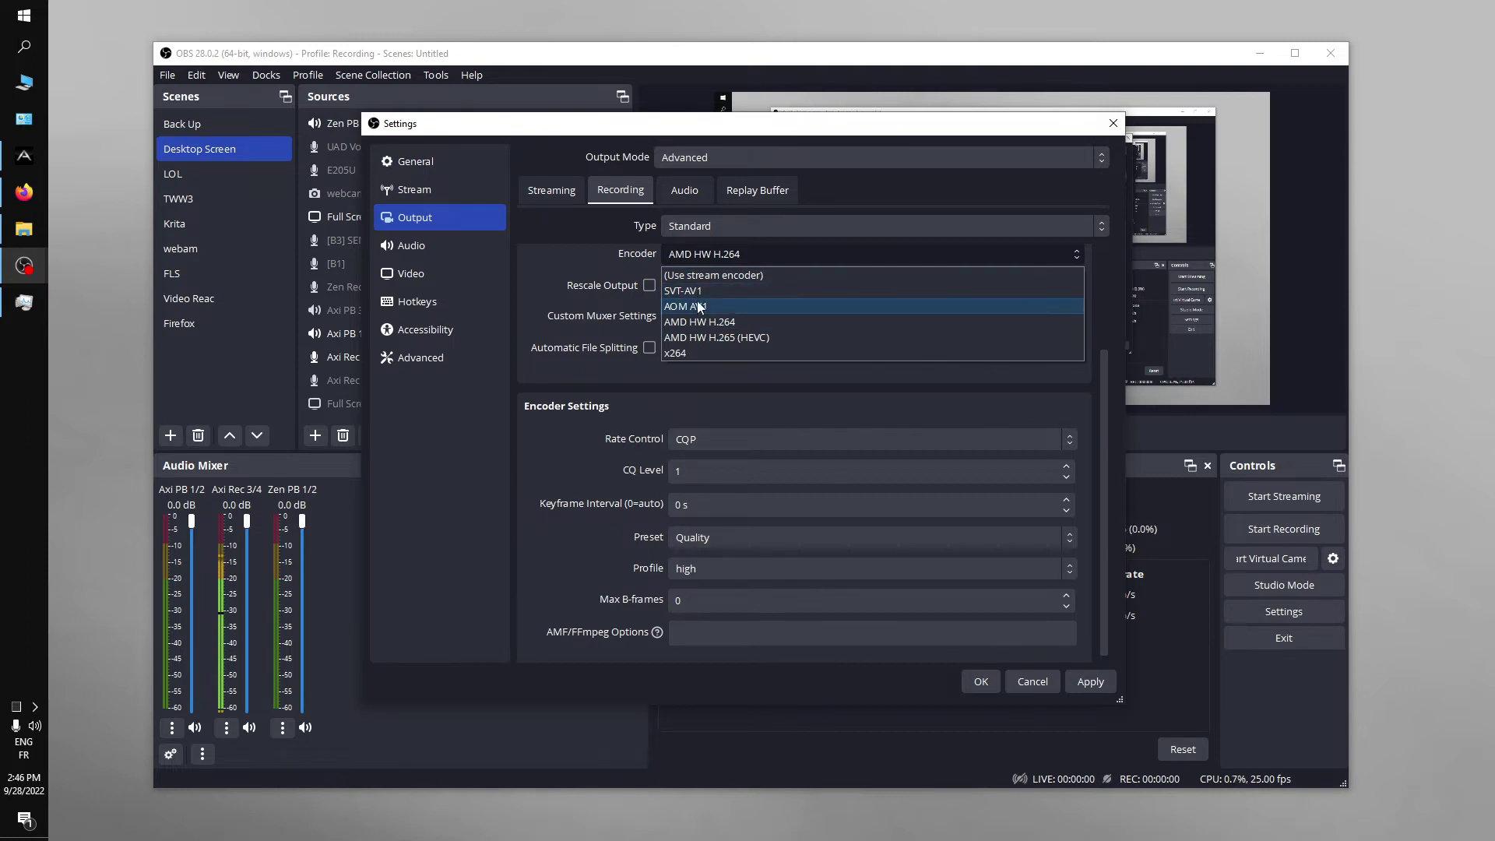
click(681, 354)
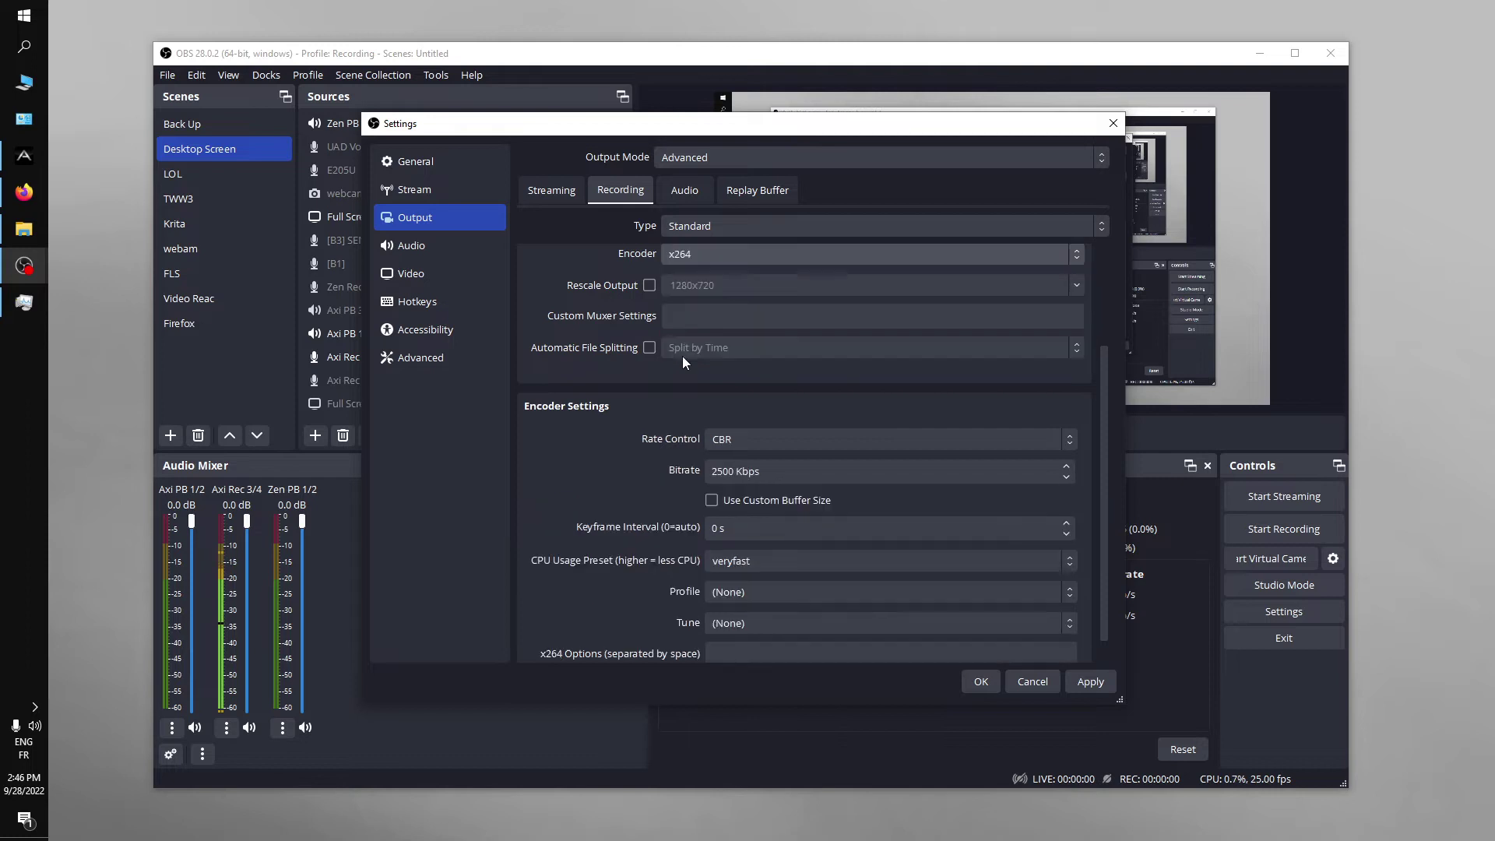
click(768, 438)
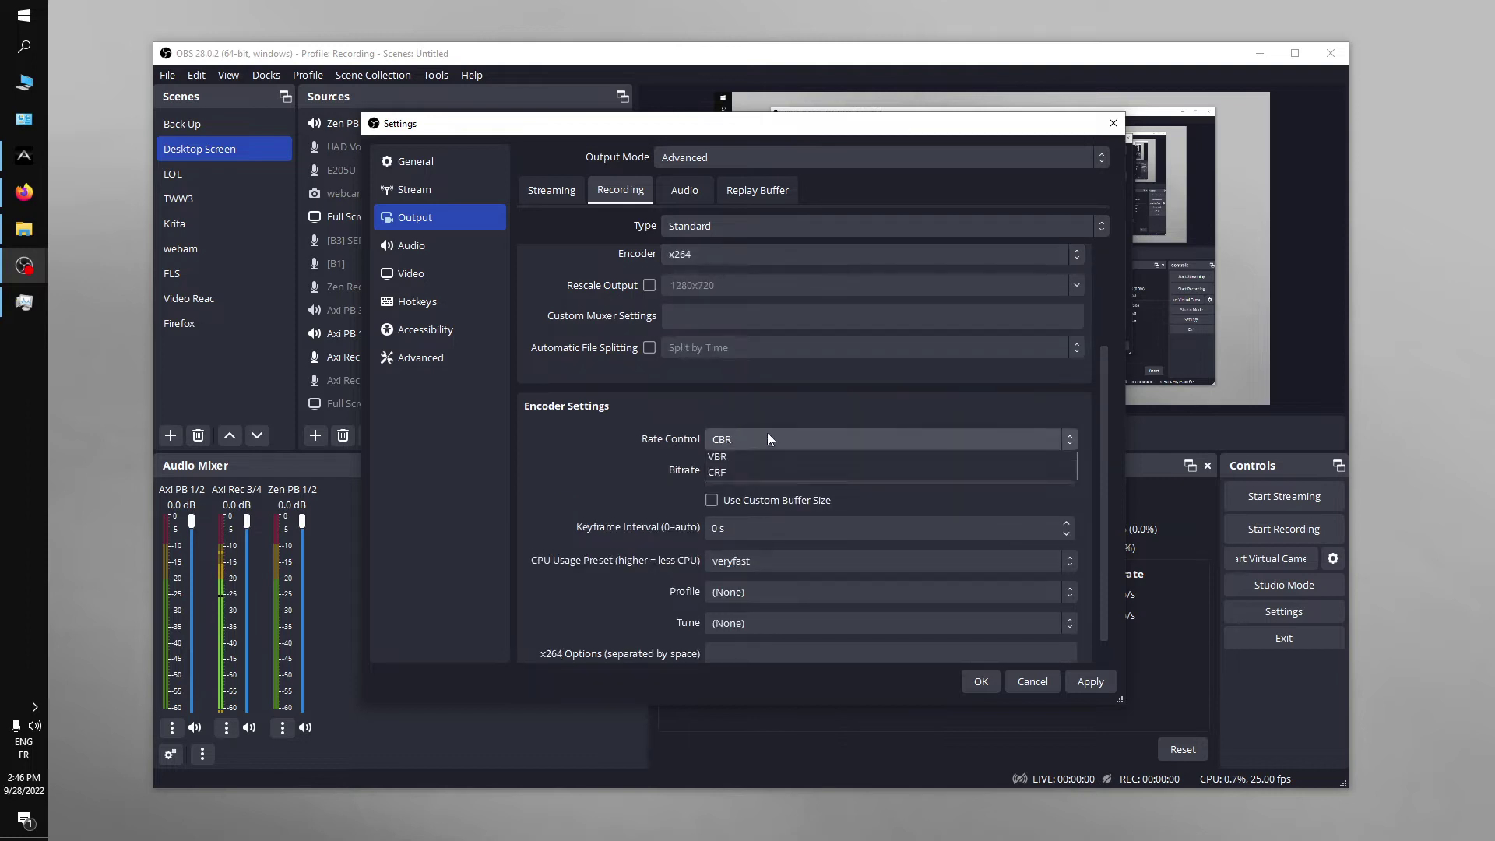
click(748, 492)
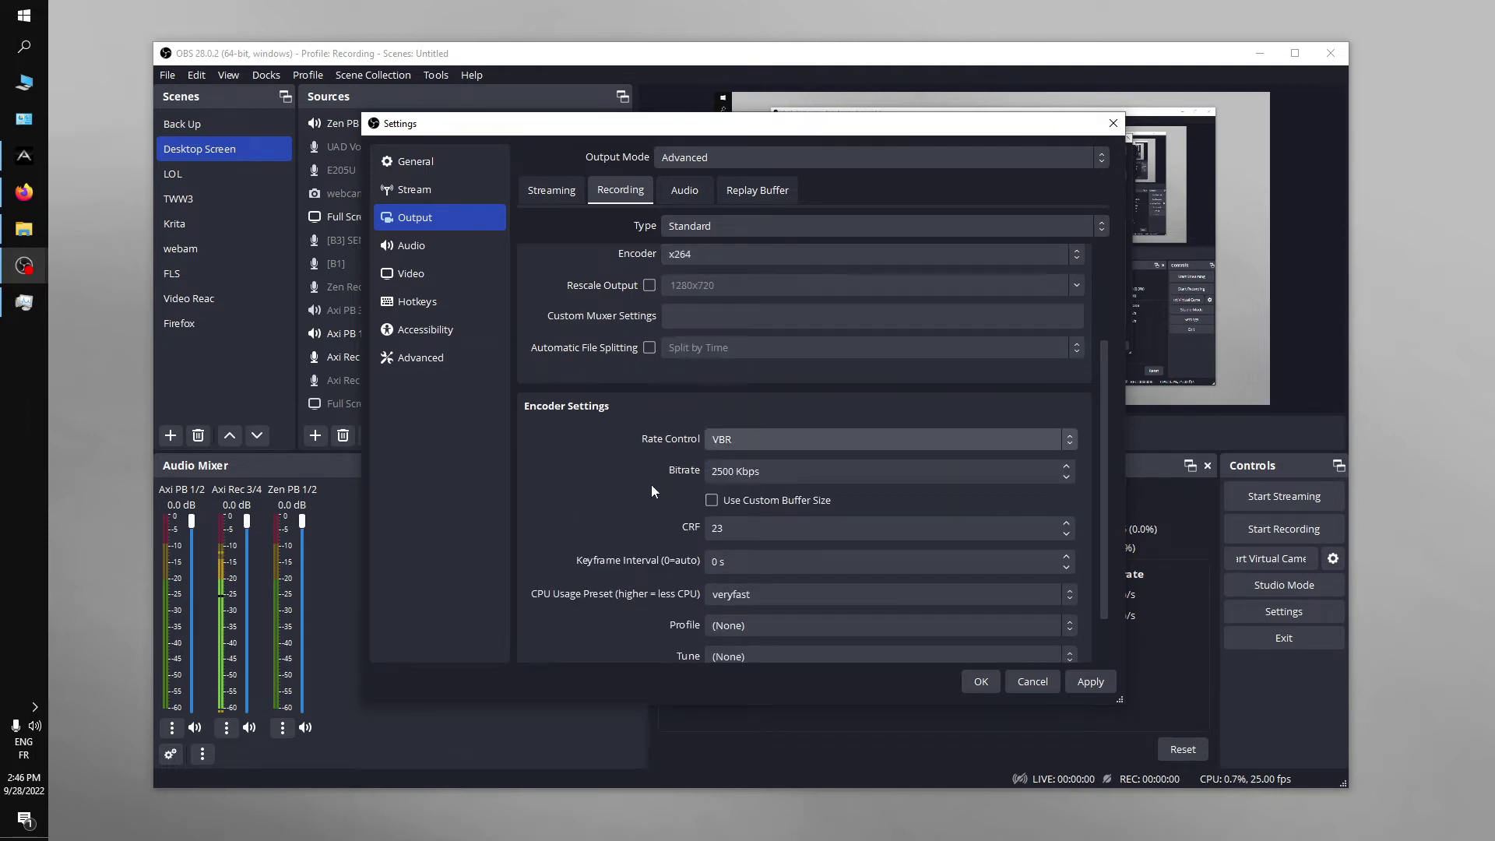
Set the x264 encoder's recording bitrate to 10000 Kbps.
drag(768, 469, 652, 473)
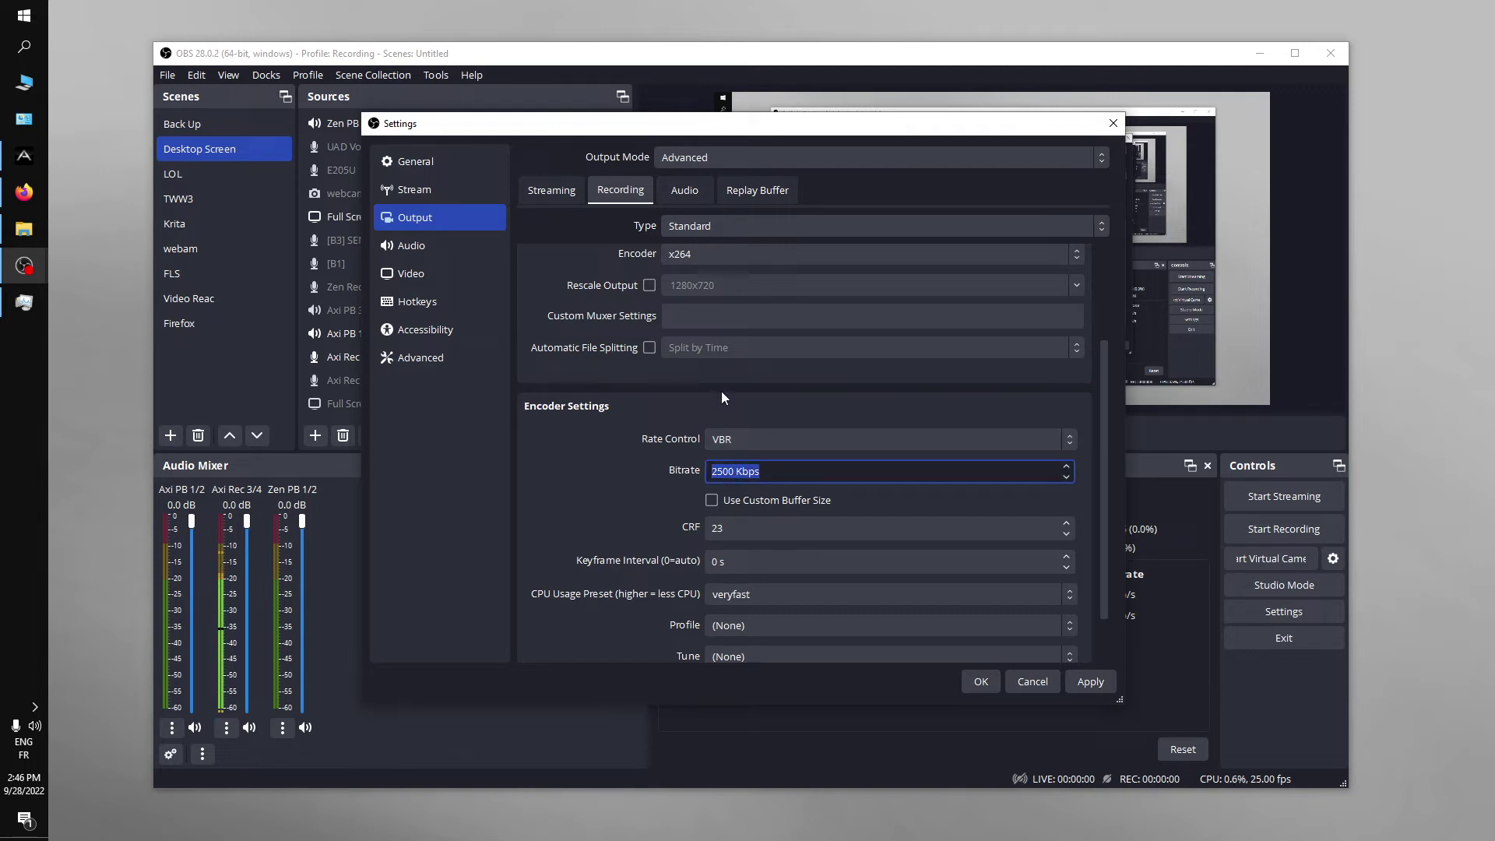
text(10000)
click(672, 478)
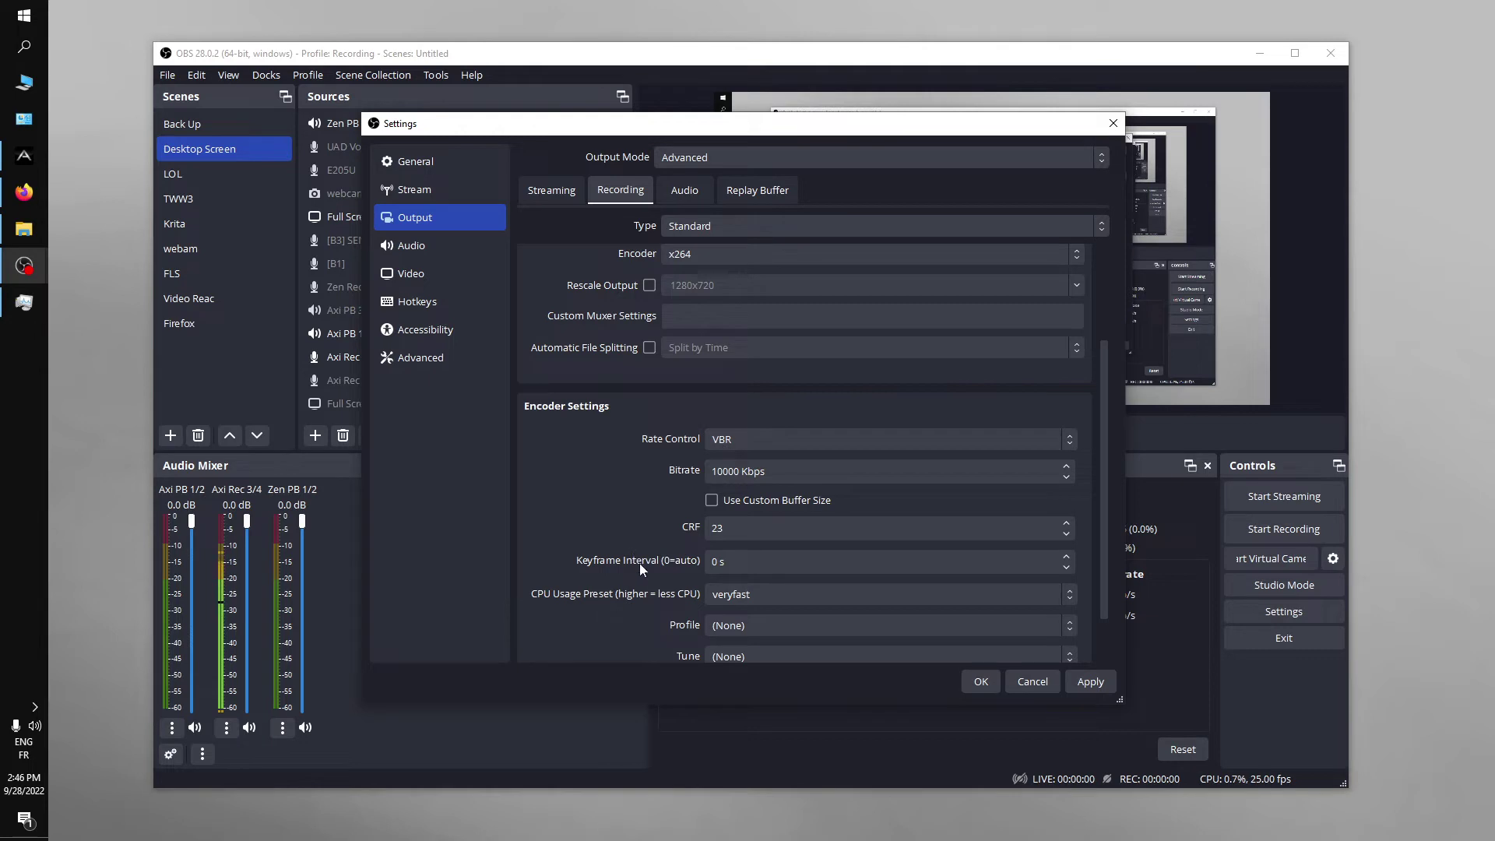
click(724, 471)
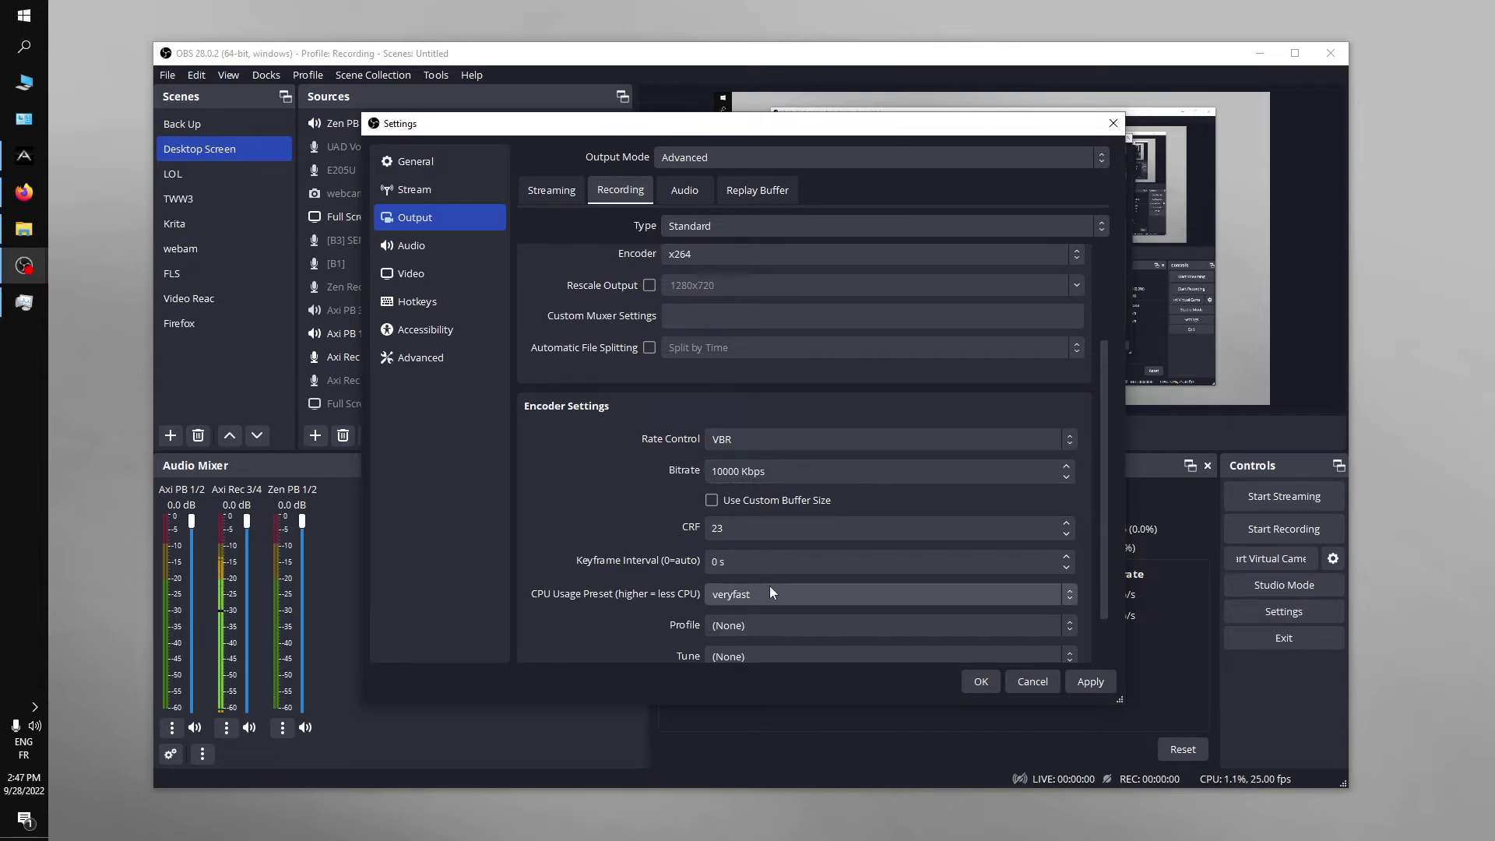
Examine the available CPU usage presets and the remaining x264 encoder settings for recording.
click(744, 596)
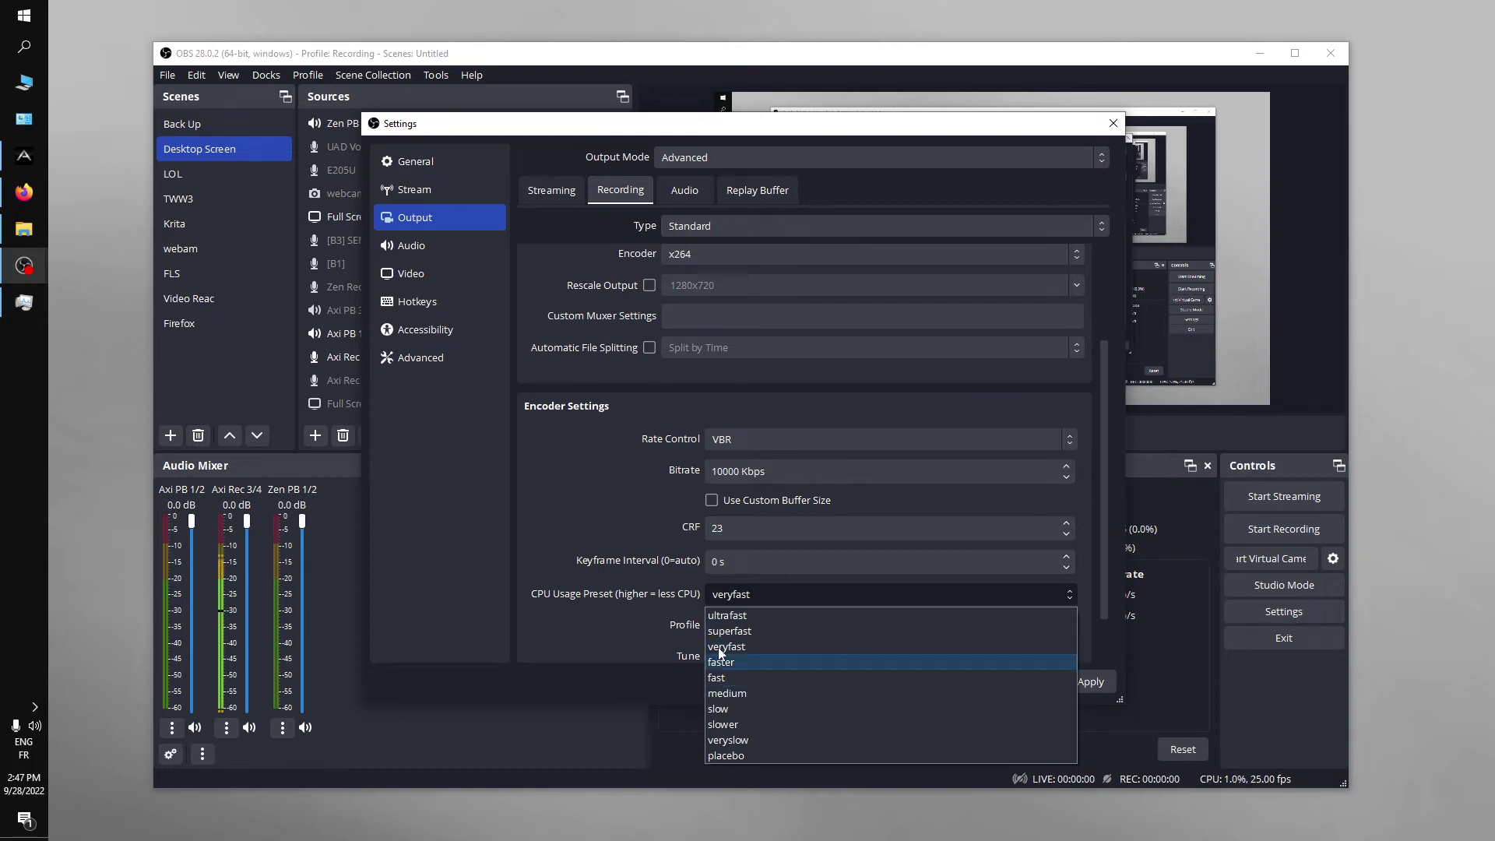
click(587, 528)
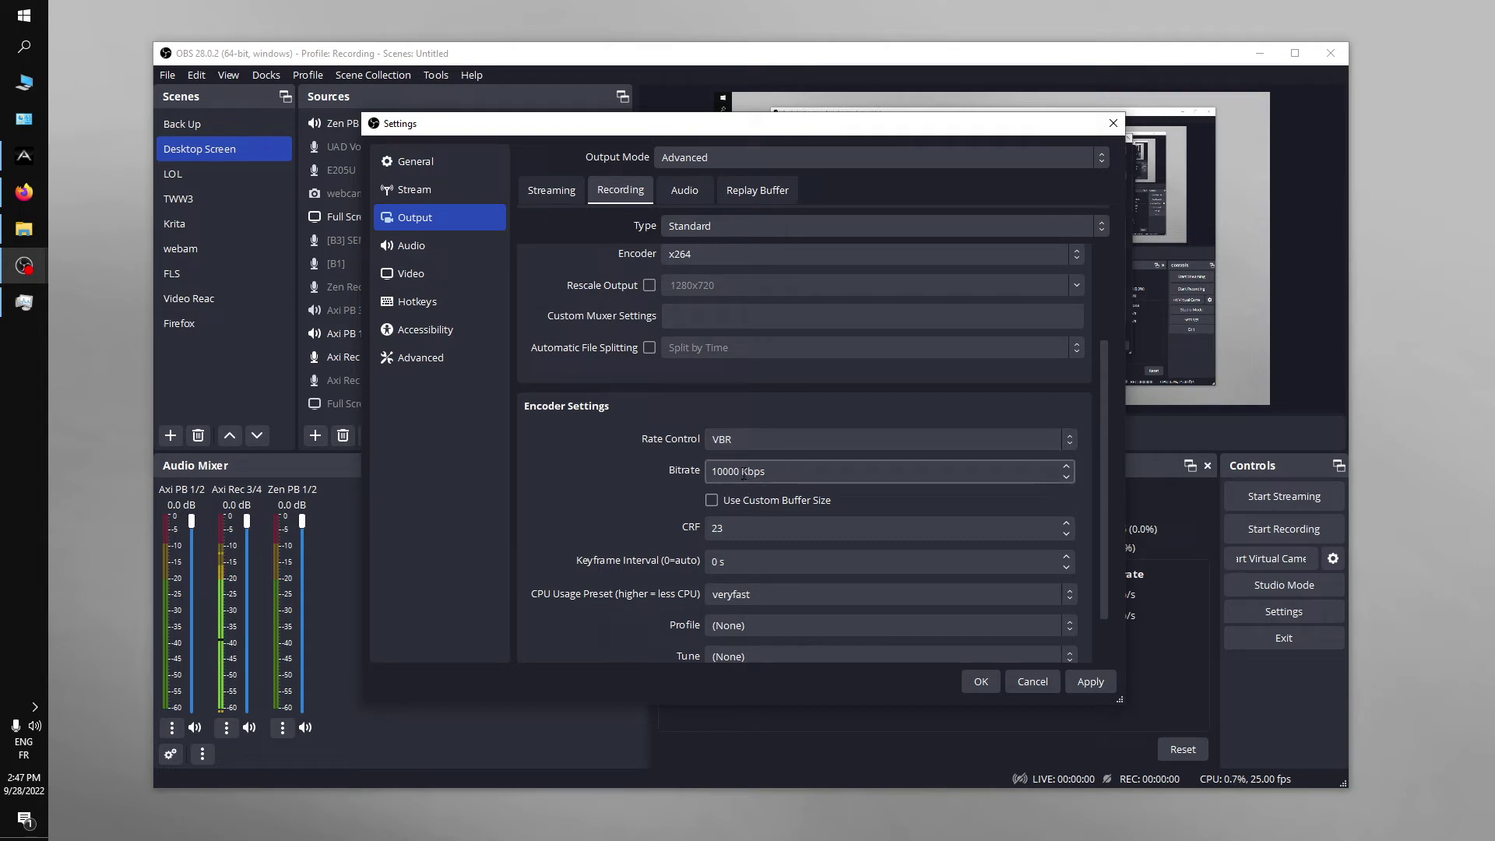
click(749, 596)
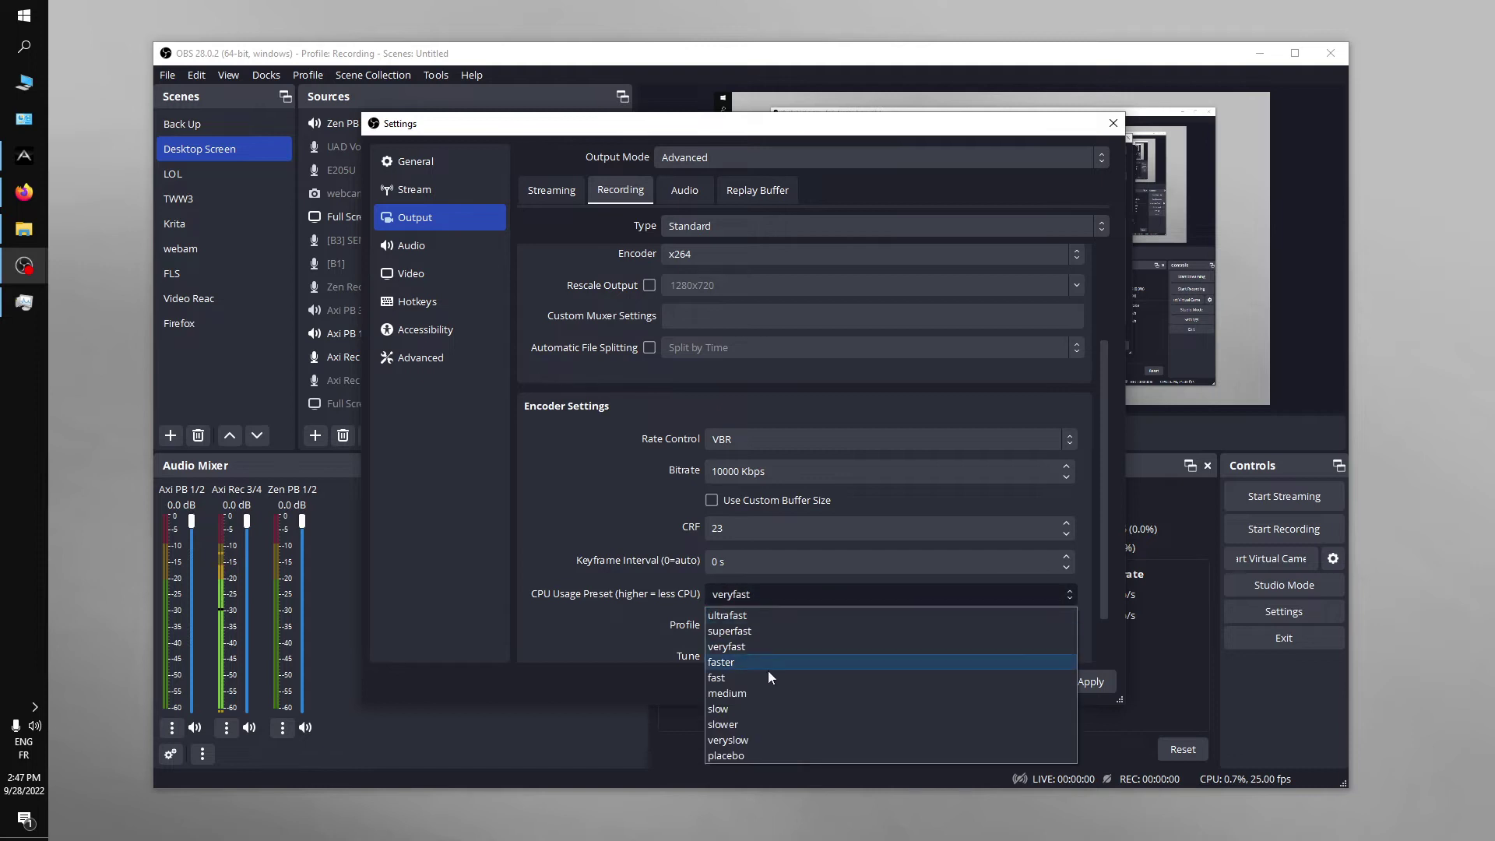
click(616, 499)
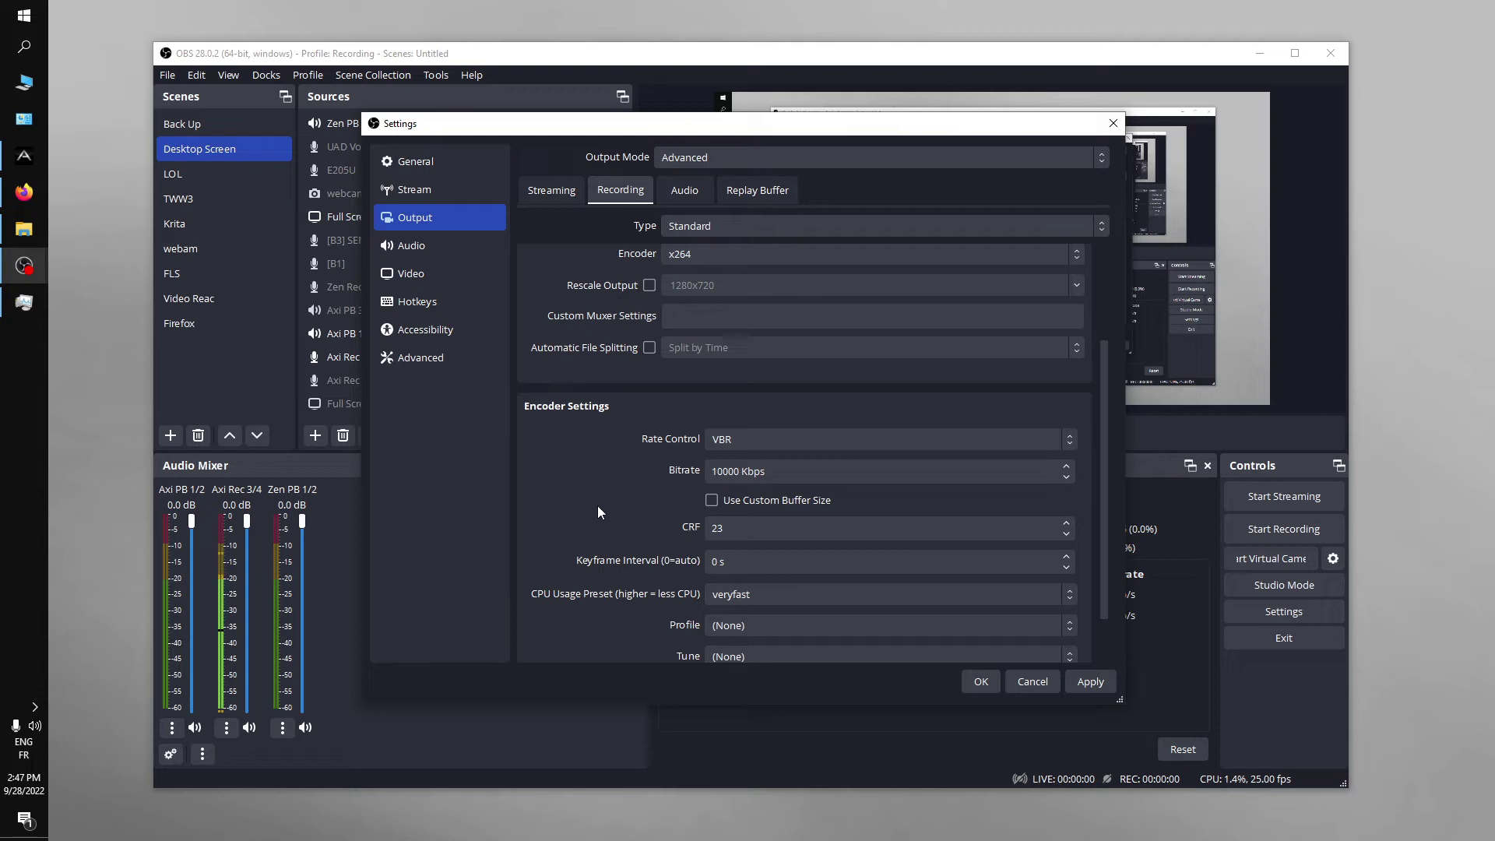
scroll(598, 511, up, 1)
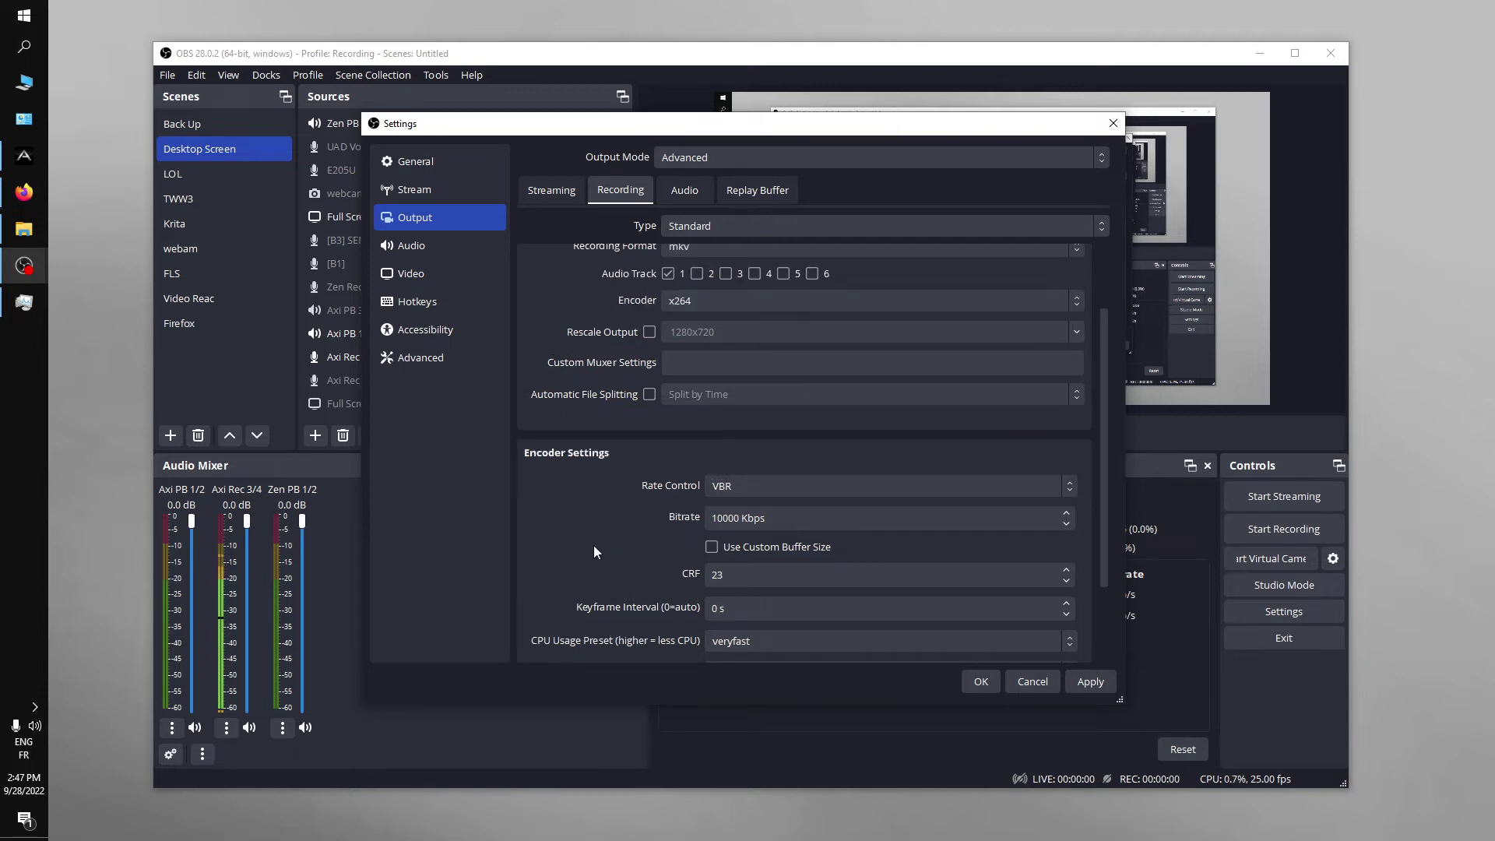
scroll(595, 549, down, 3)
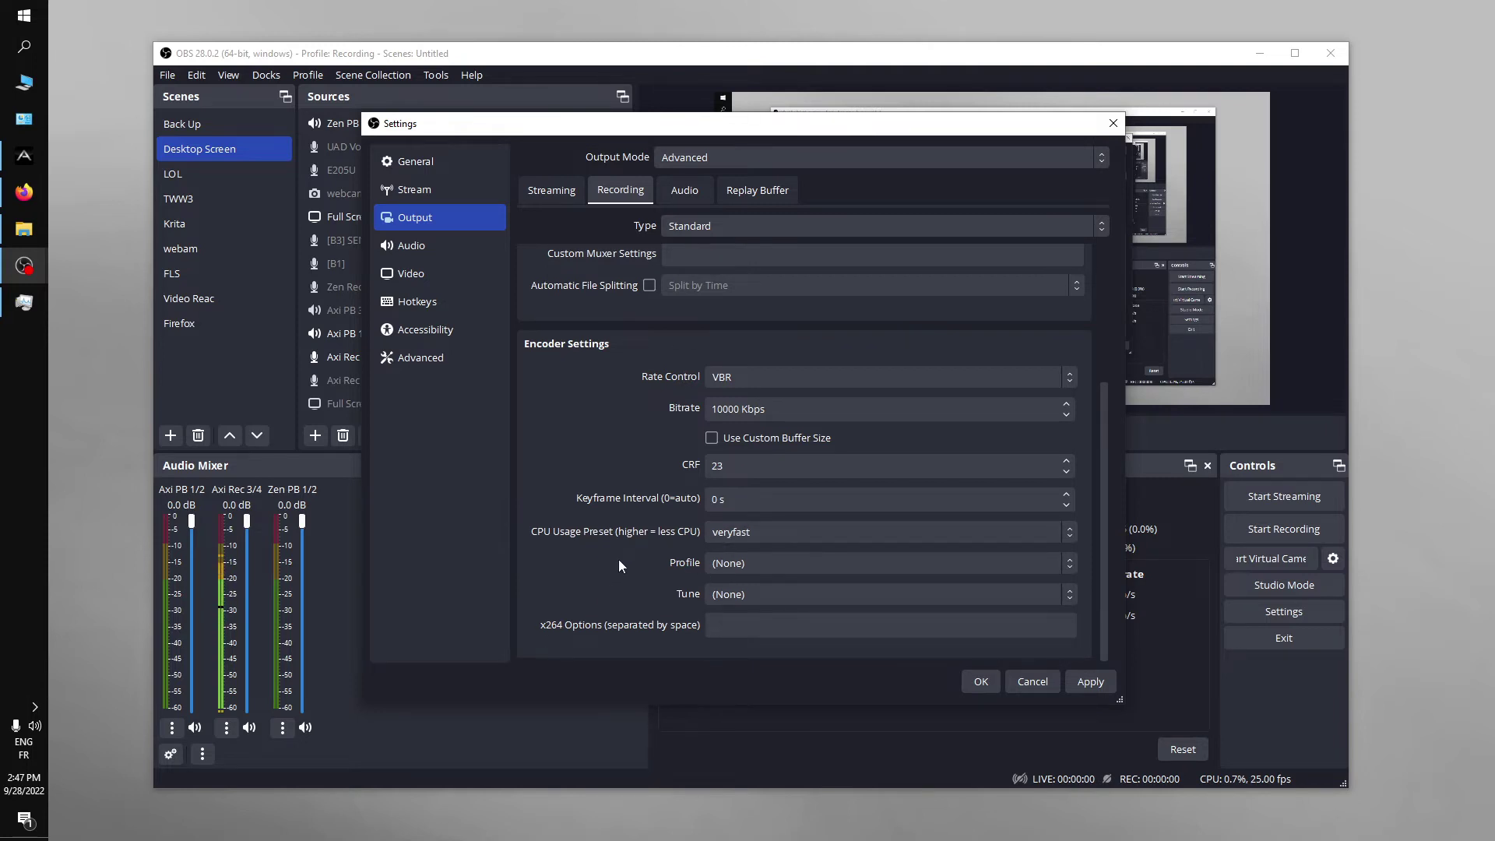
scroll(581, 513, up, 2)
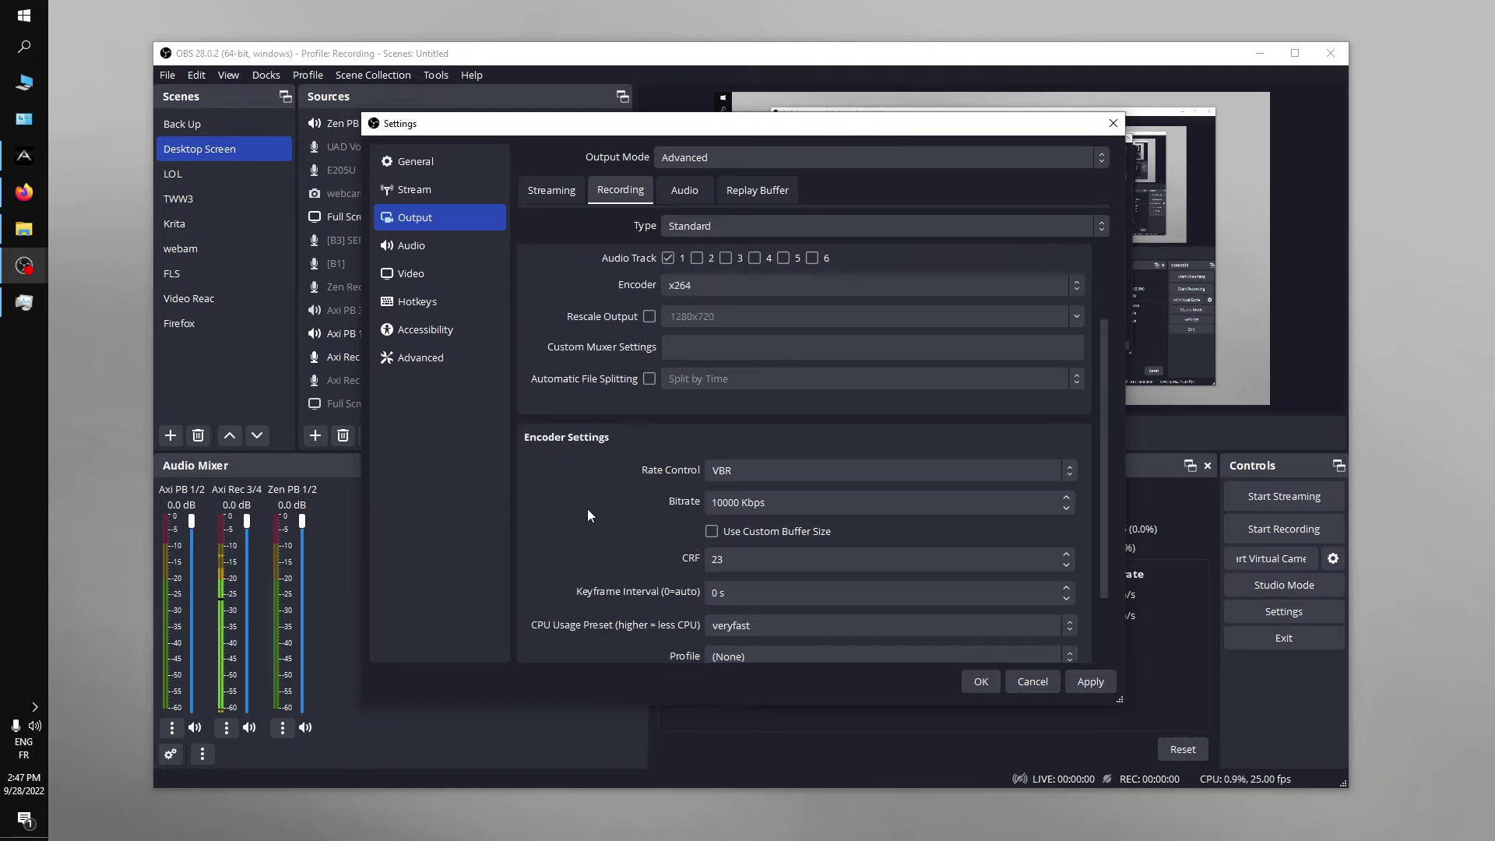
scroll(603, 526, down, 1)
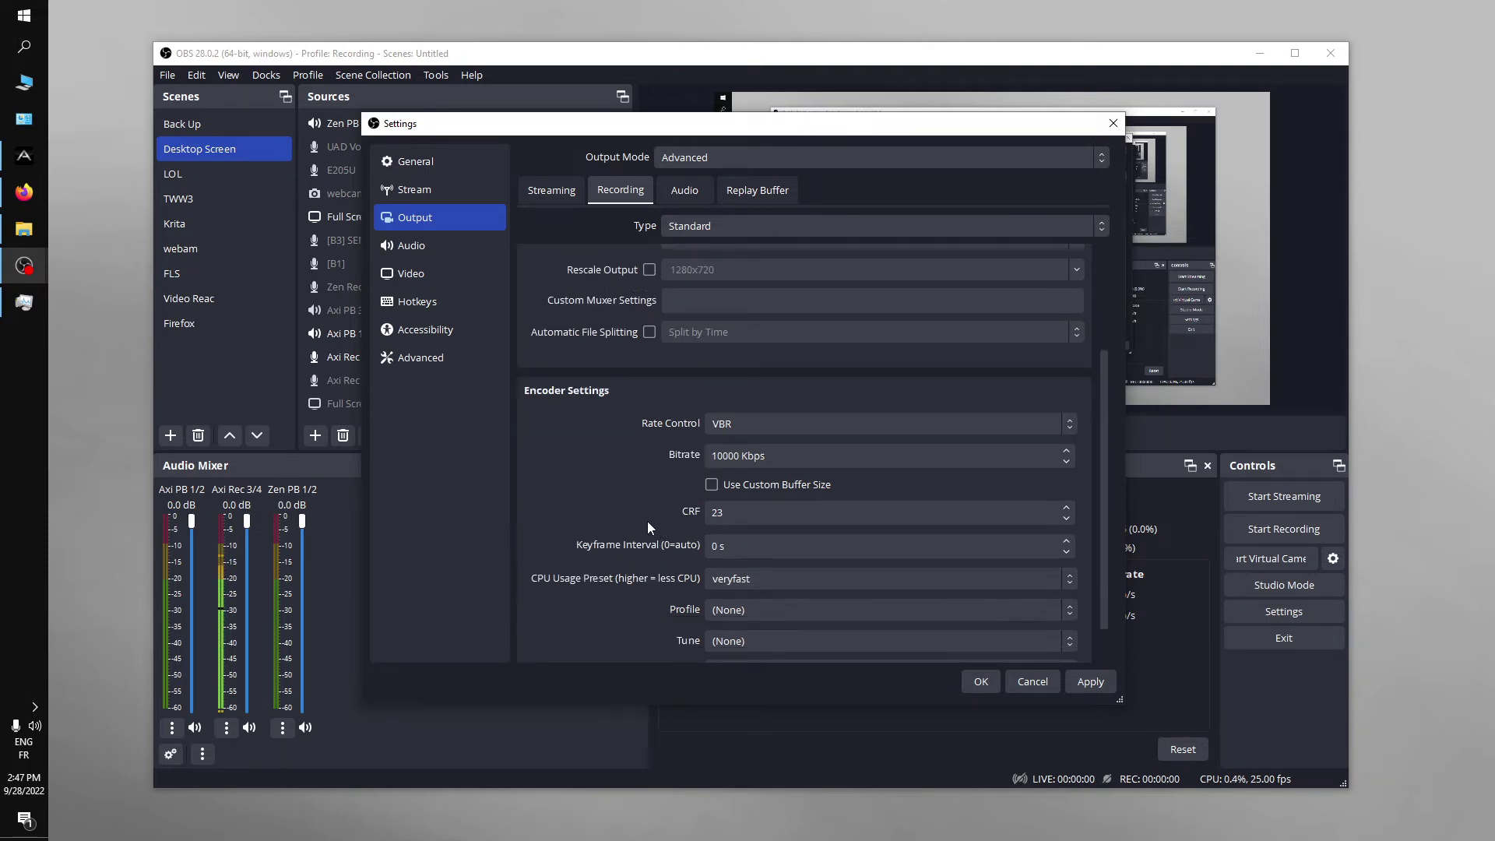
Switch the recording encoder to AMD HW H.264.
scroll(645, 525, up, 1)
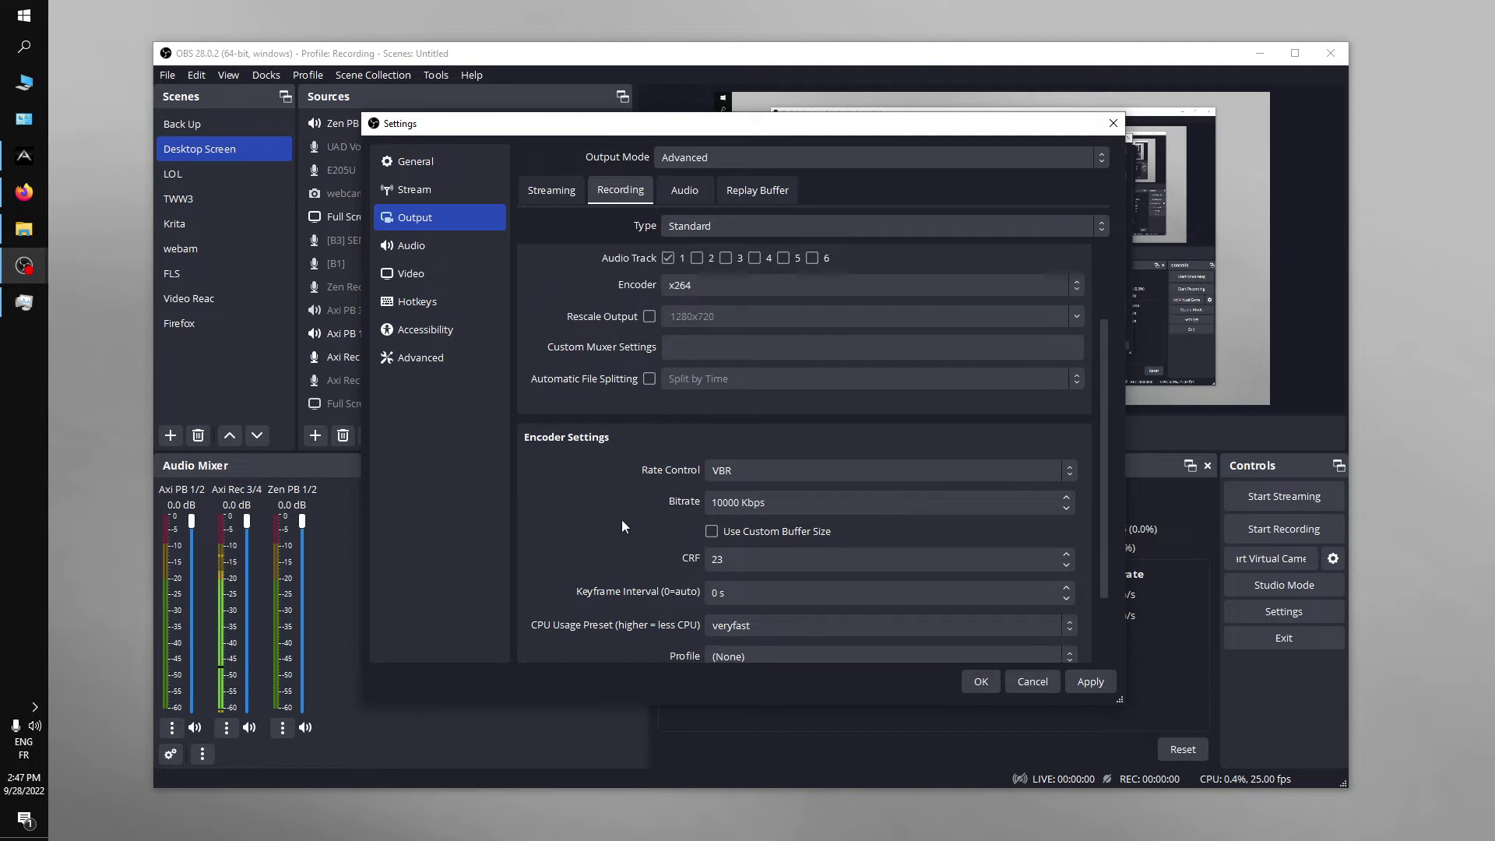
scroll(621, 520, up, 1)
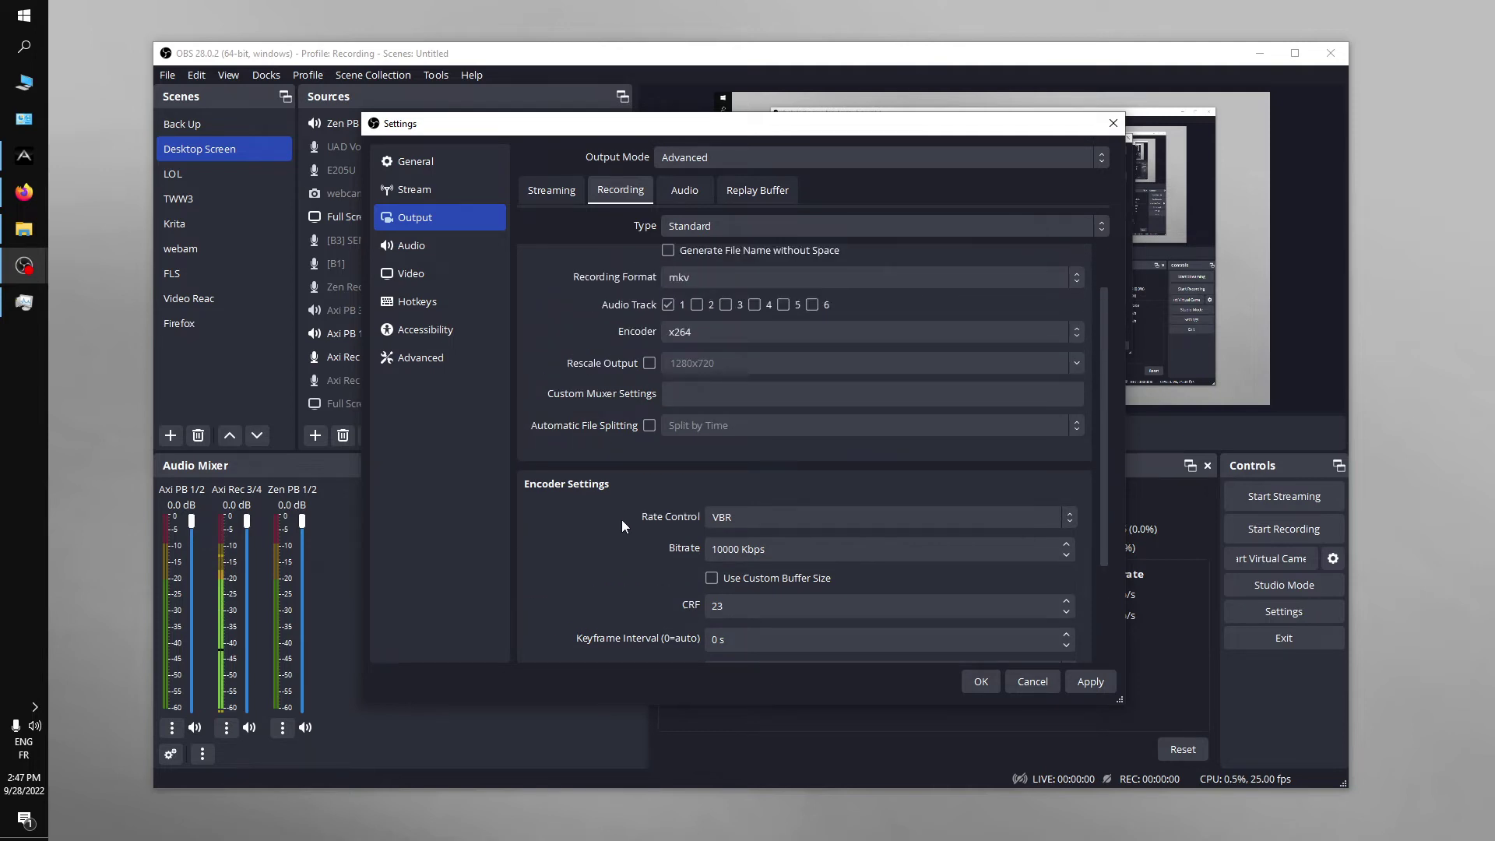
scroll(637, 502, up, 1)
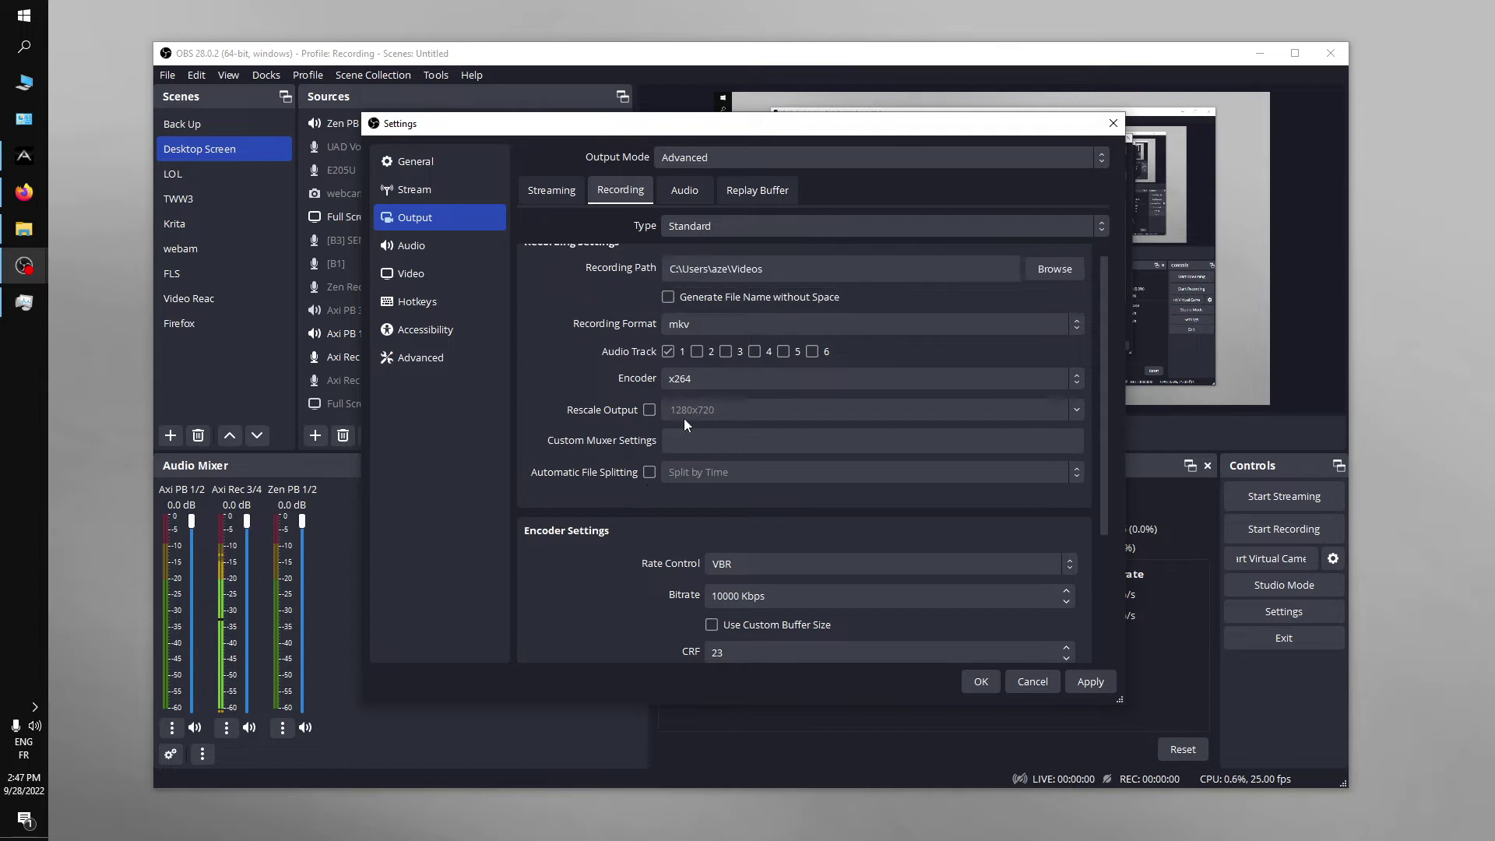
click(718, 379)
click(739, 444)
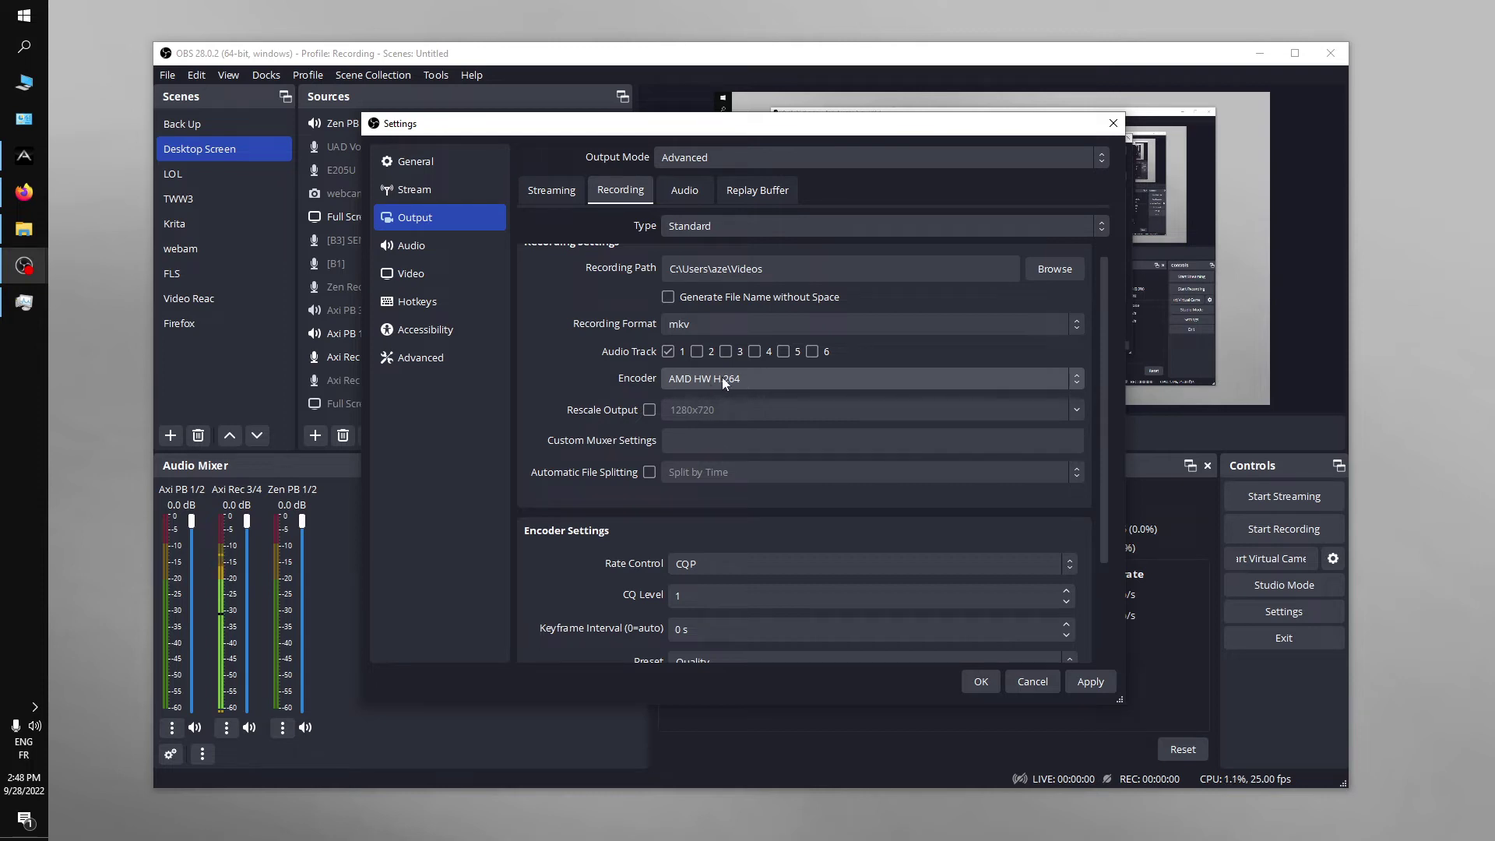
Examine the audio bitrate options available for Track 1 in the output's audio settings.
click(682, 197)
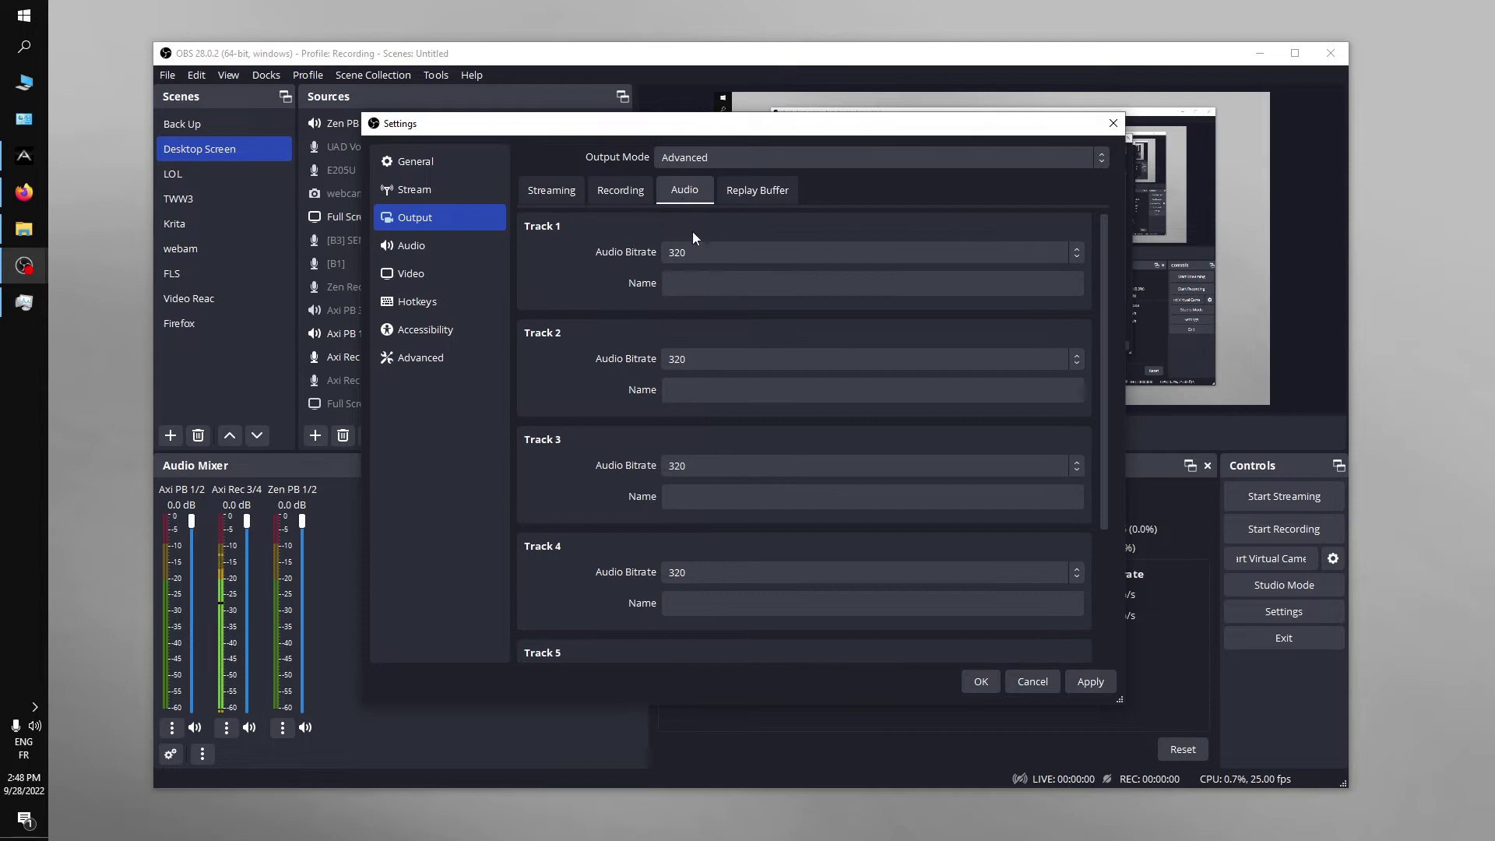
click(721, 254)
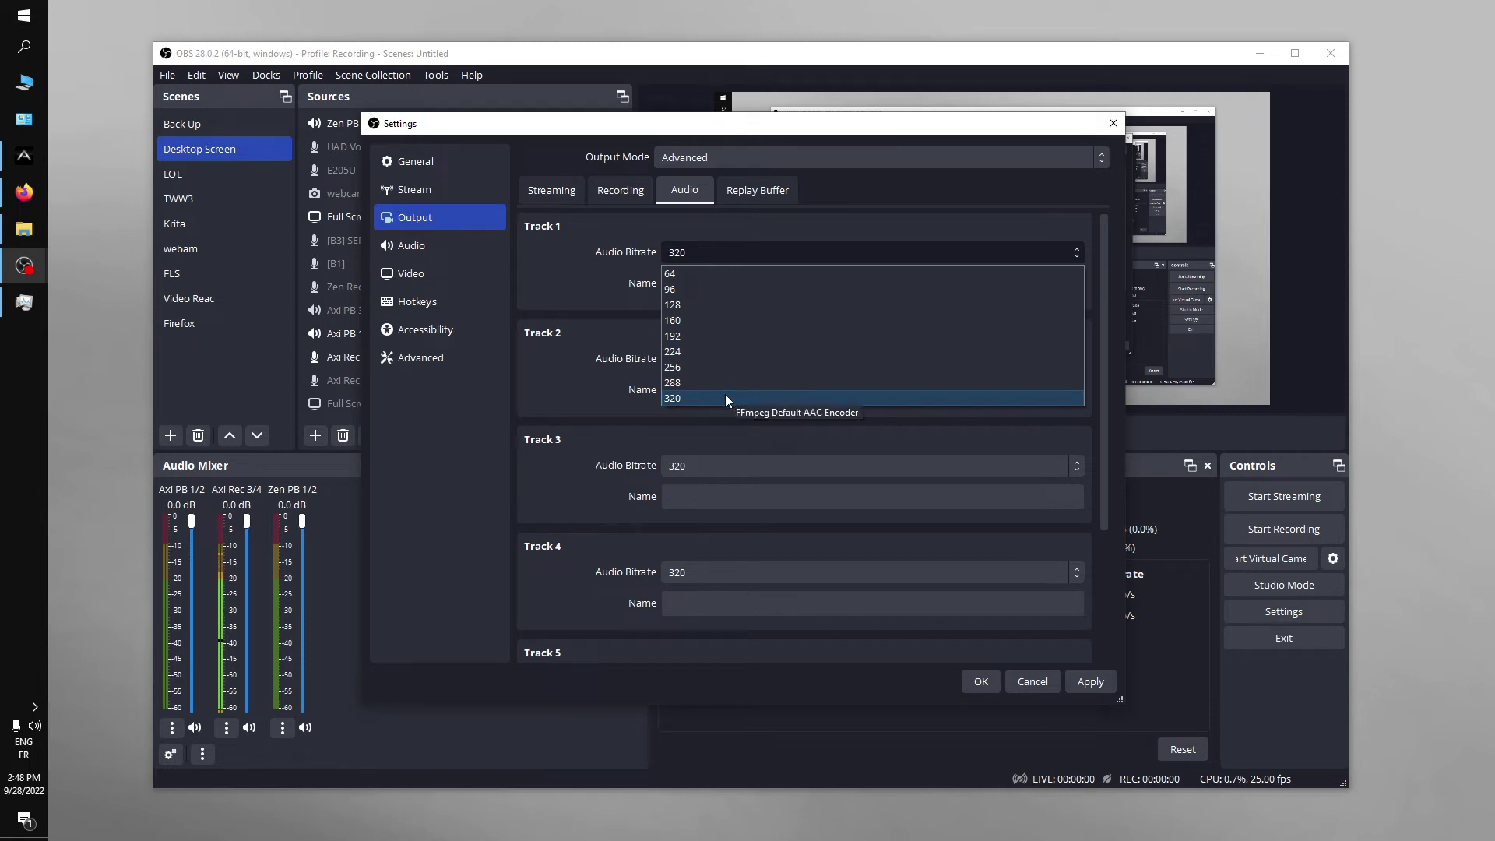
click(590, 289)
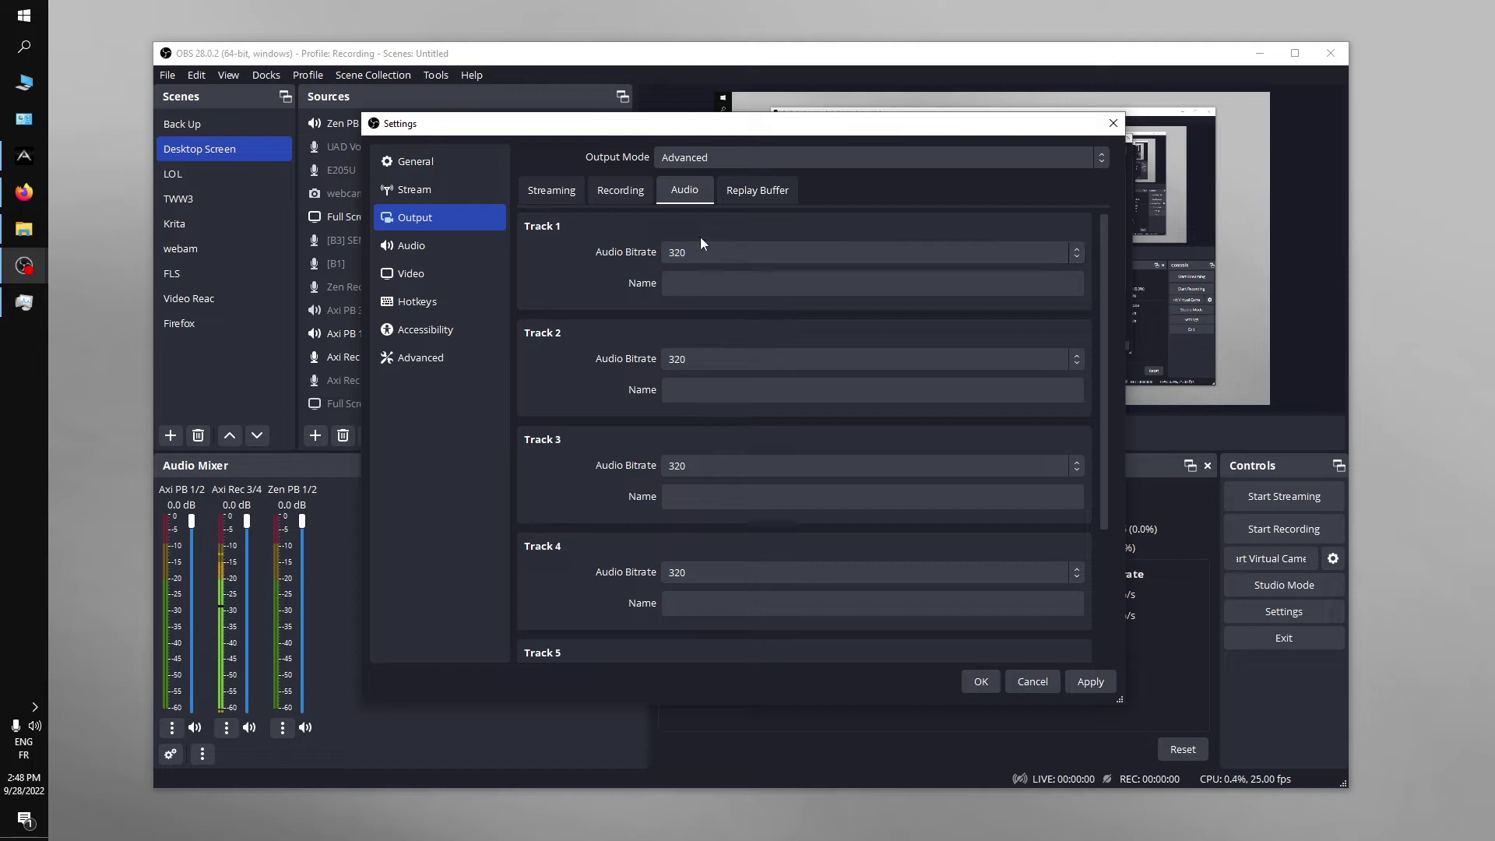
click(726, 248)
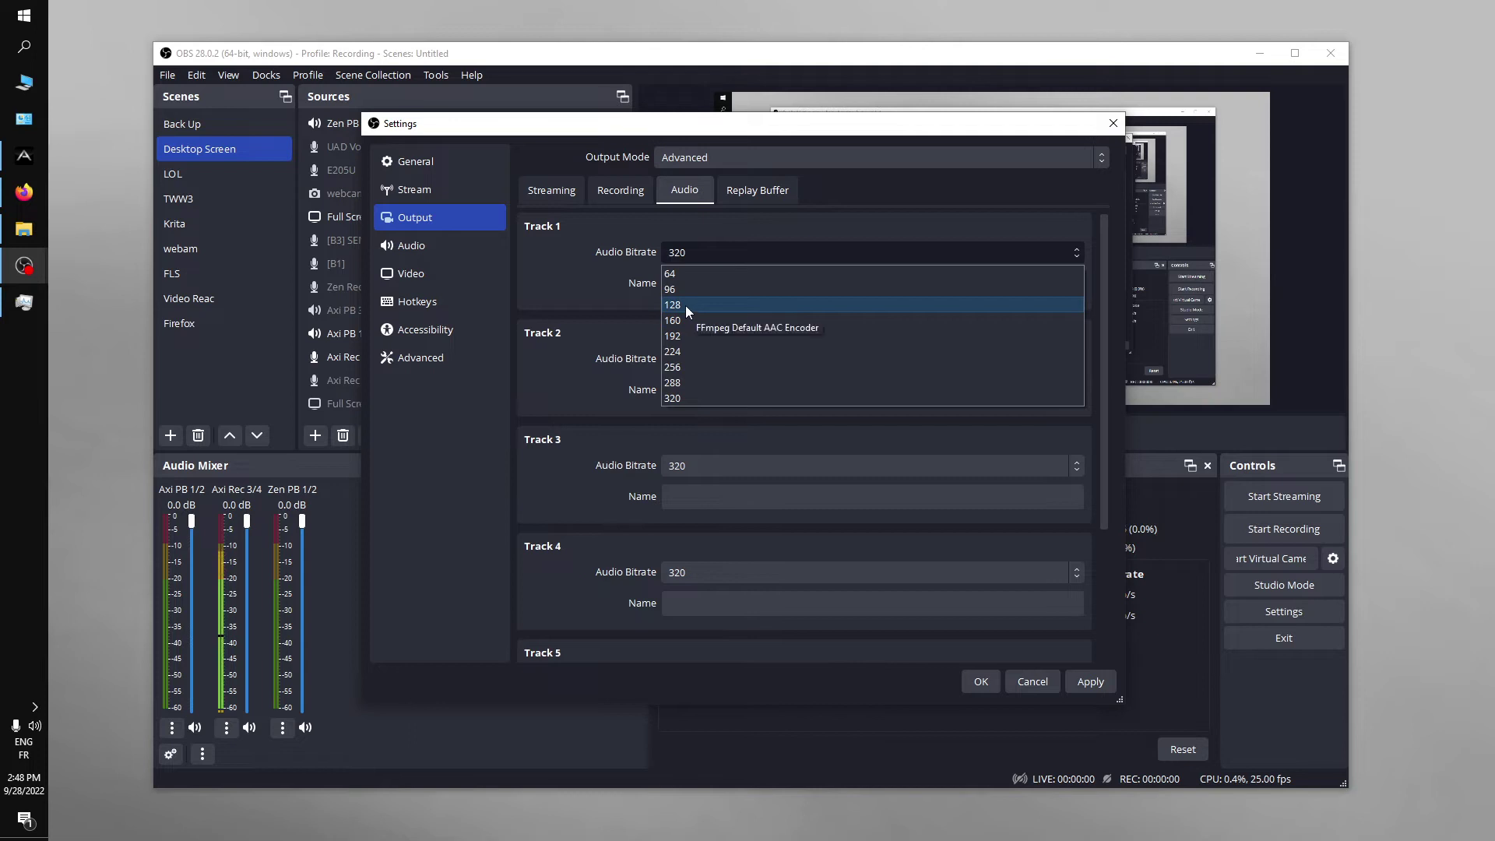
click(568, 287)
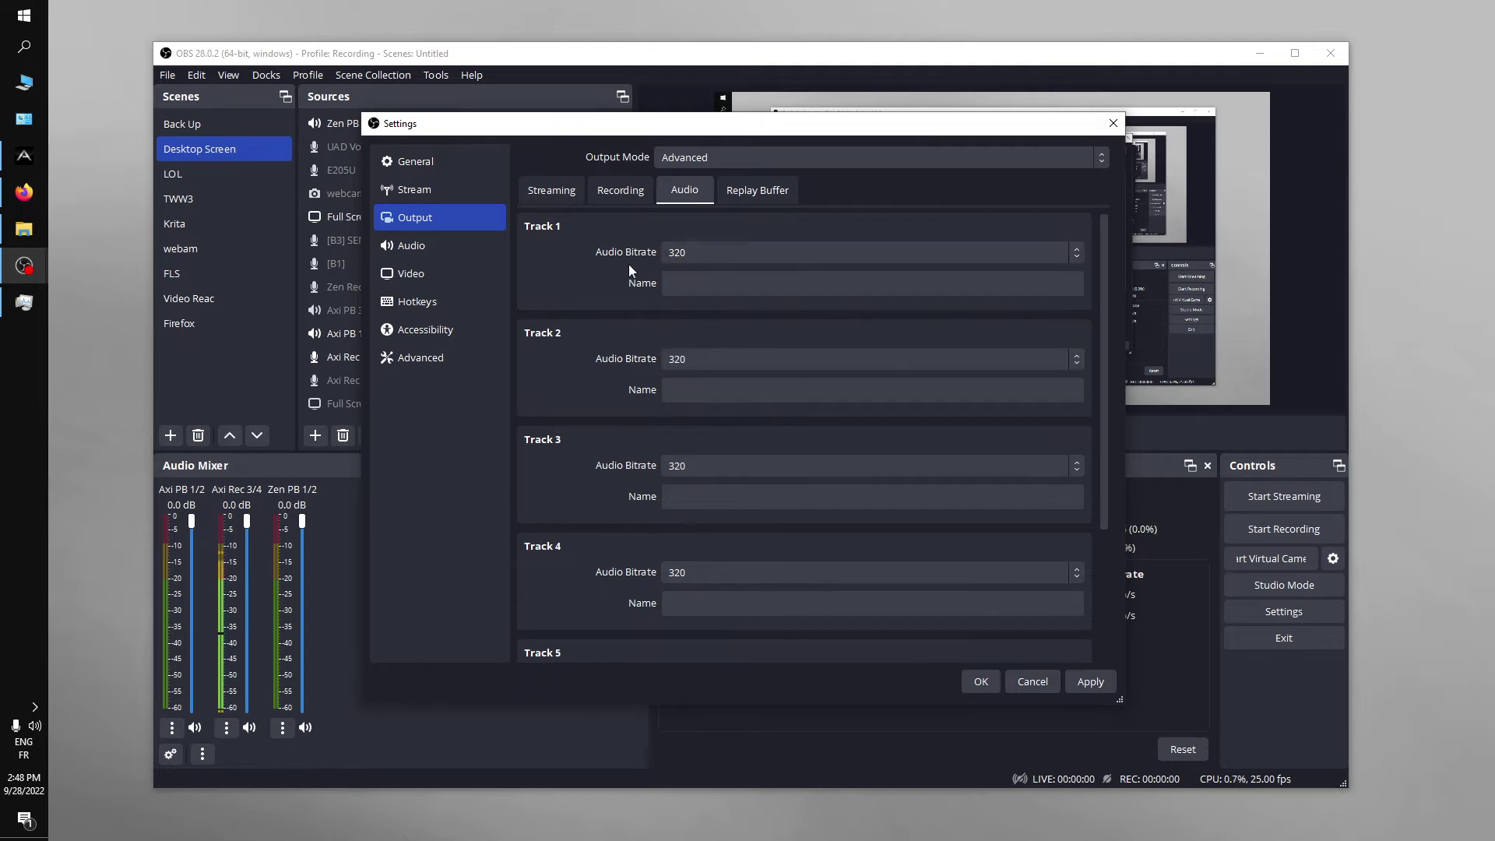
click(681, 258)
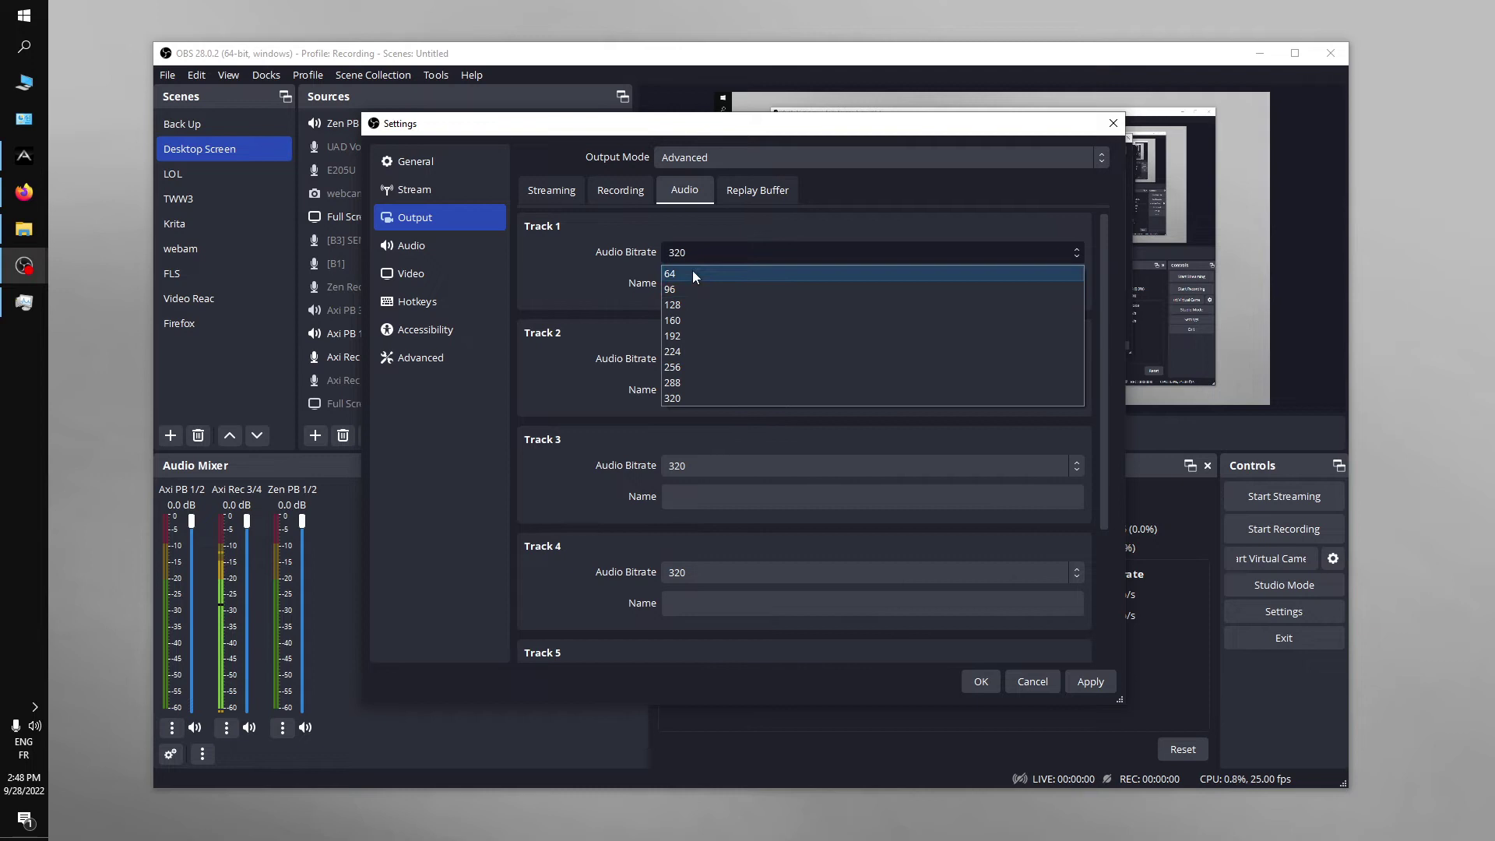
click(584, 294)
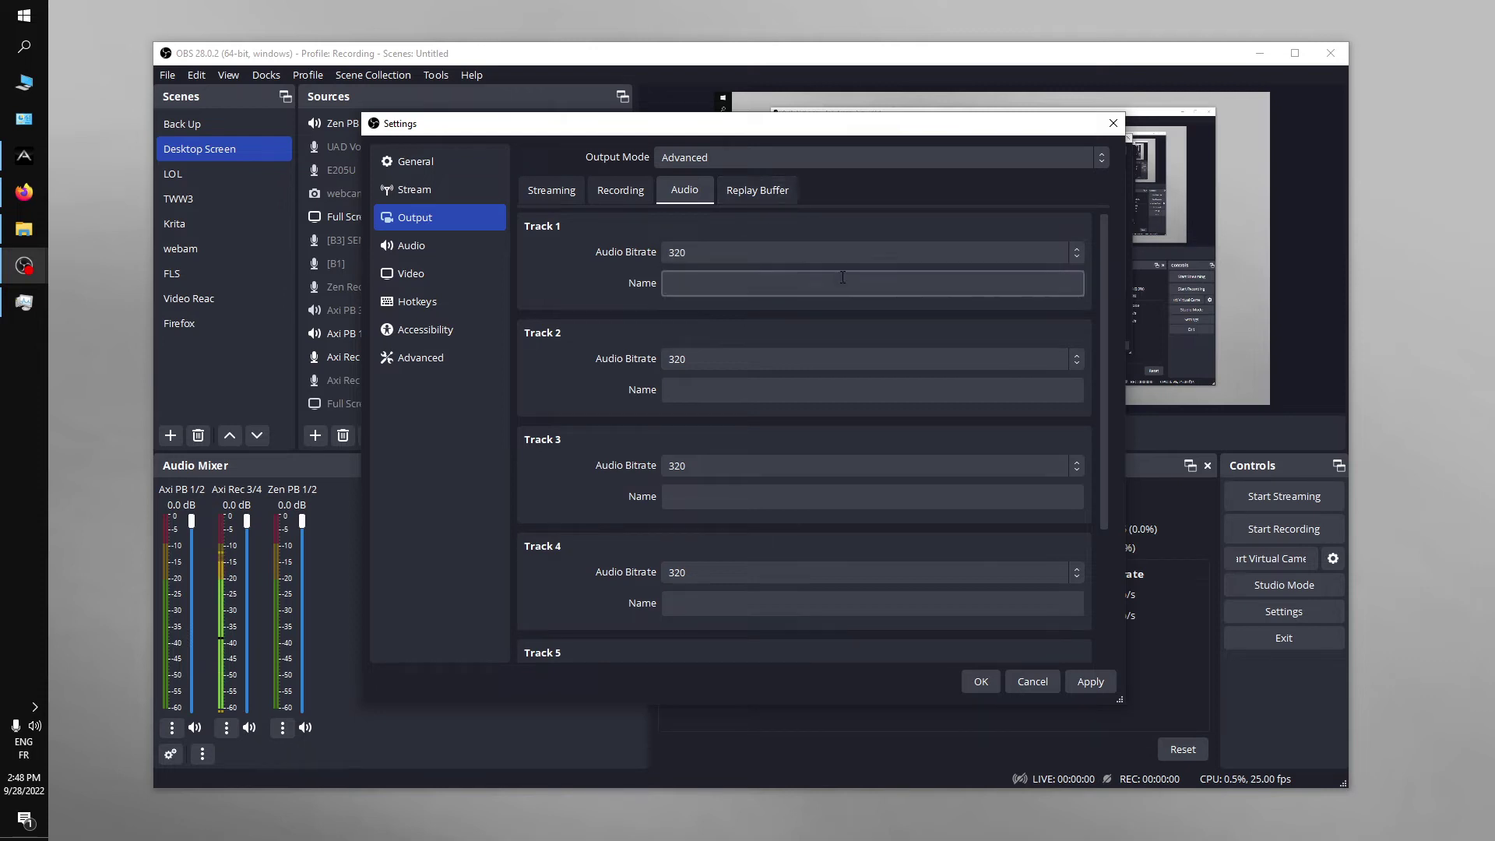
click(710, 257)
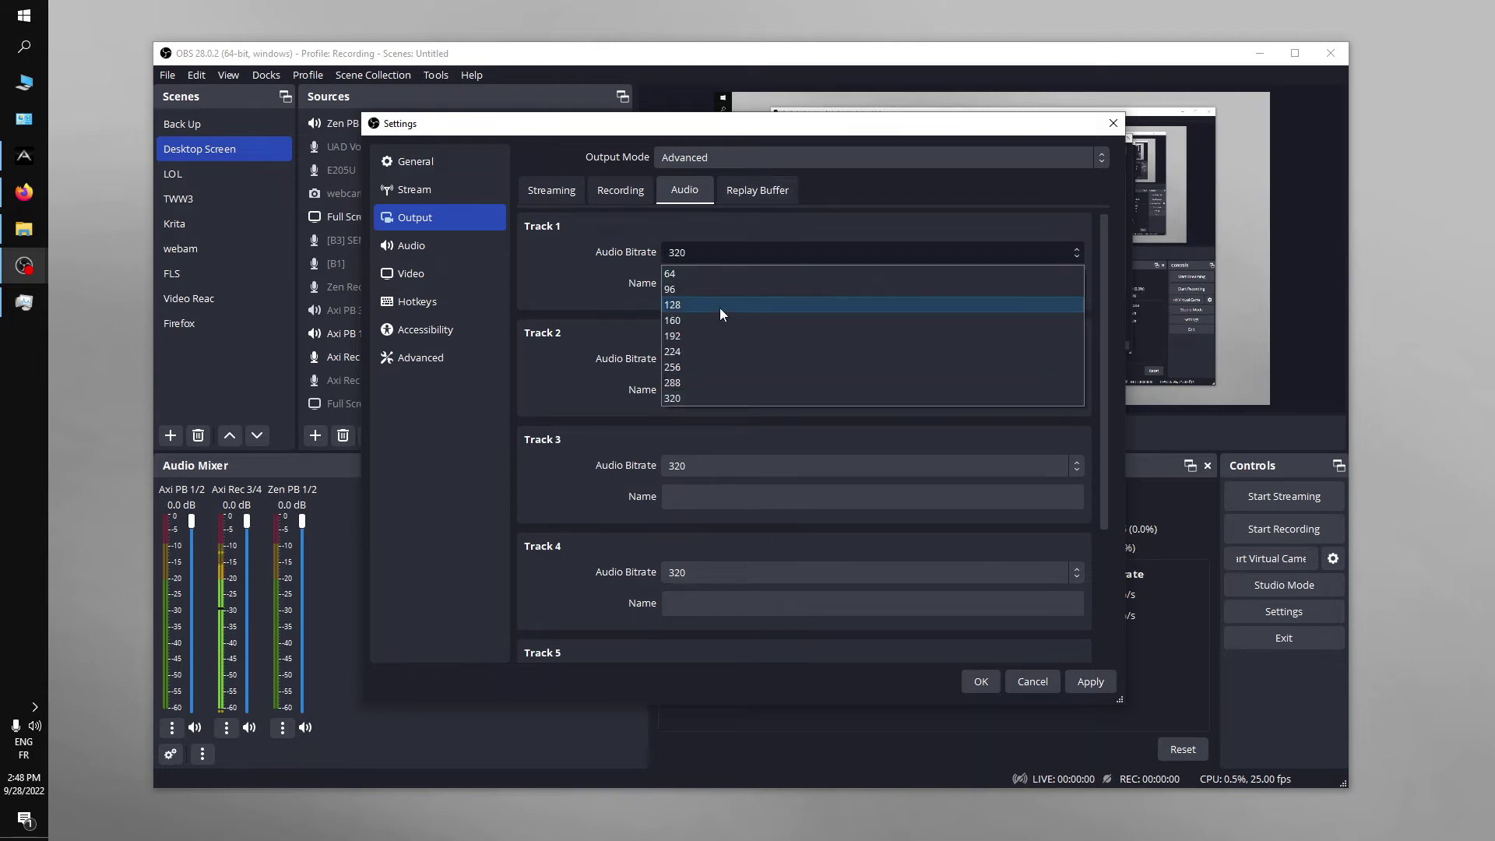
click(590, 307)
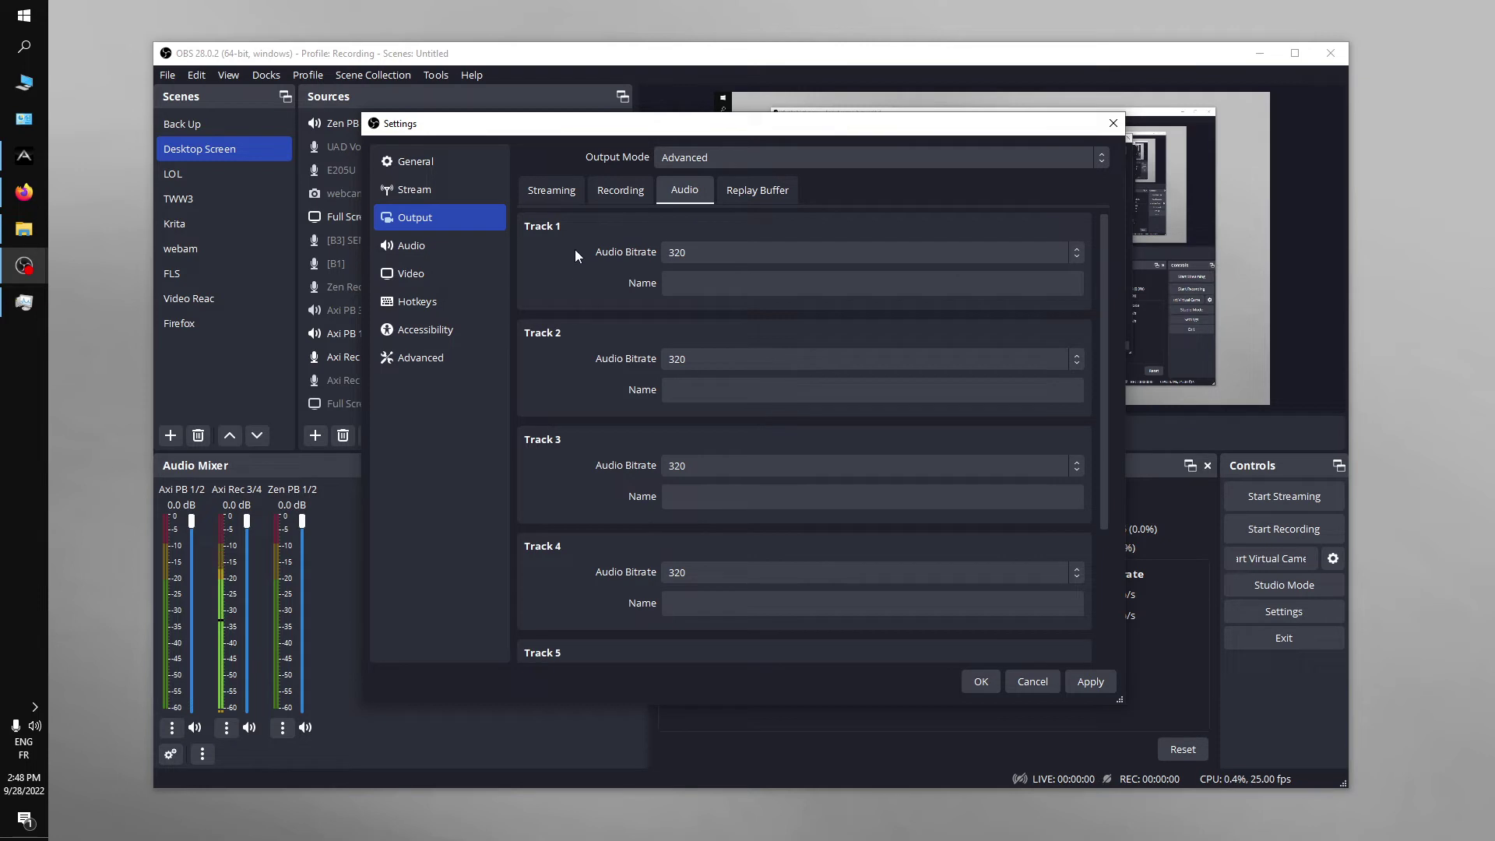
Open the general audio settings and review the sample rate options.
click(474, 258)
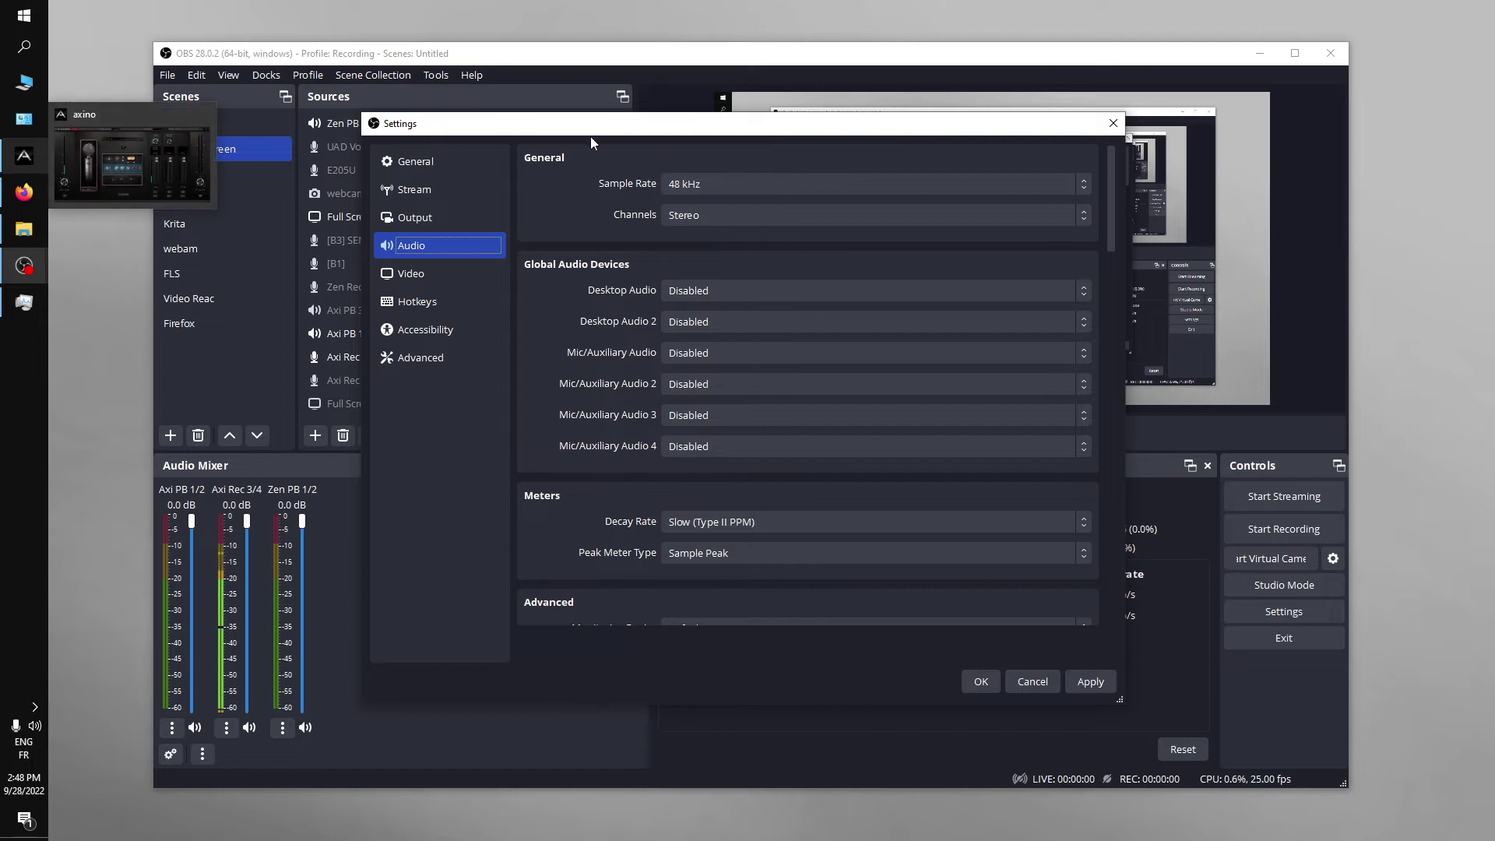
click(727, 184)
click(584, 204)
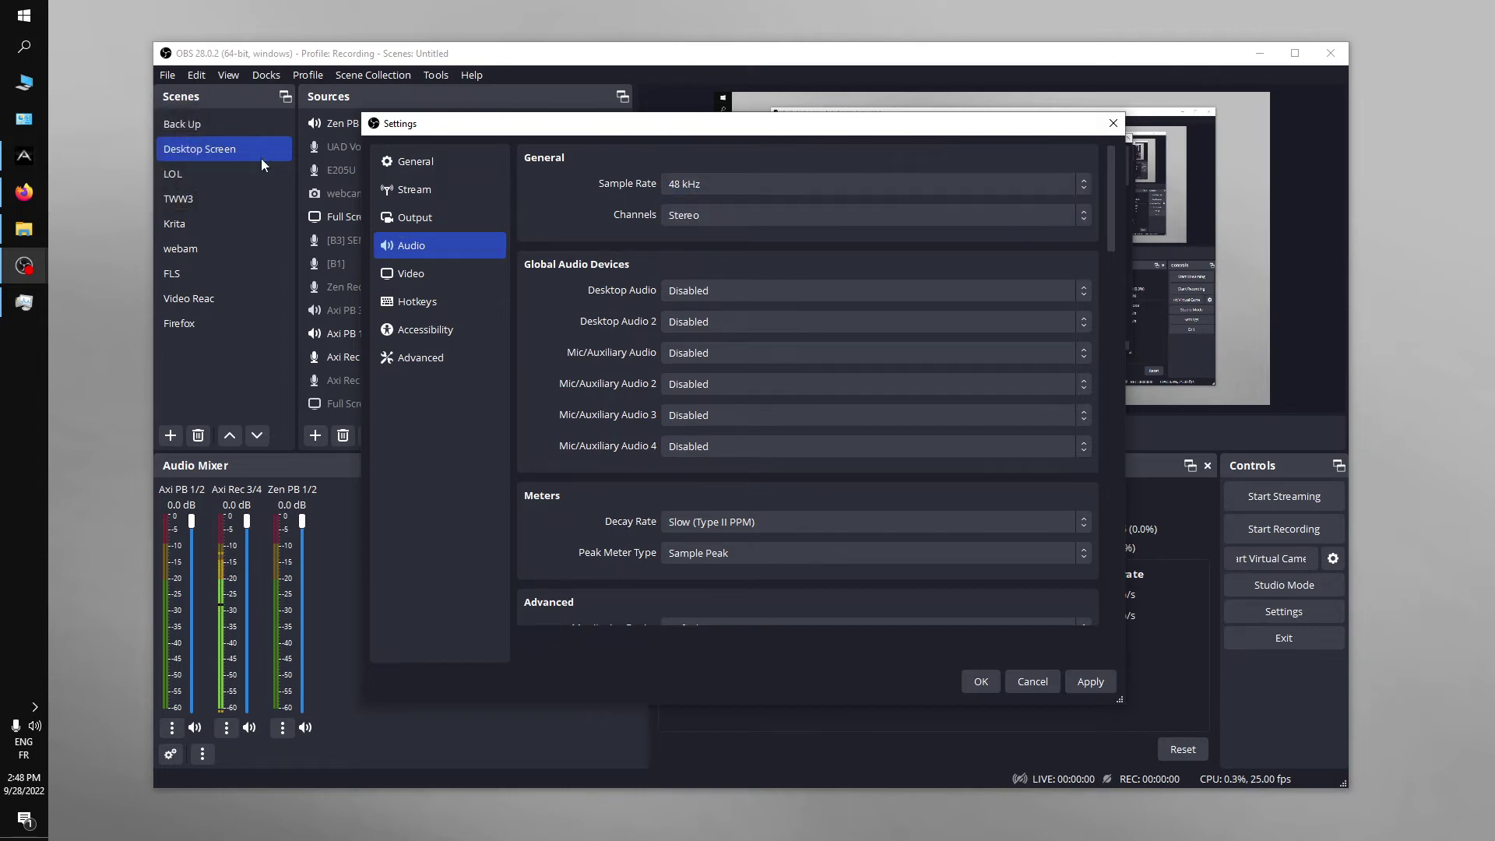
Switch to the Axino control panel, inspect its sample rate and microphone effects chain, and return to the OBS audio settings.
click(24, 156)
drag(659, 236, 694, 195)
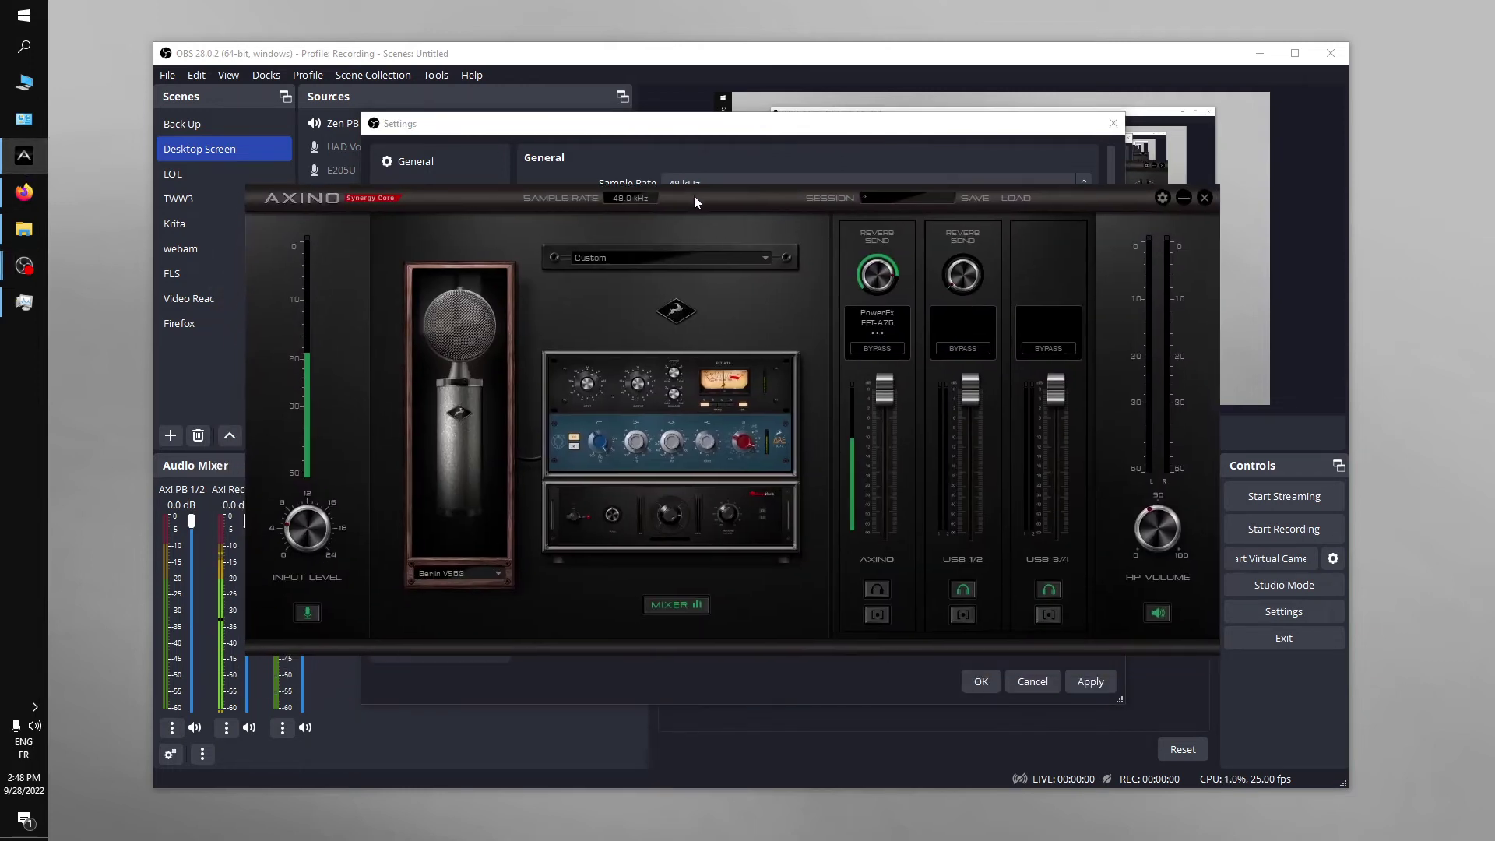
click(694, 366)
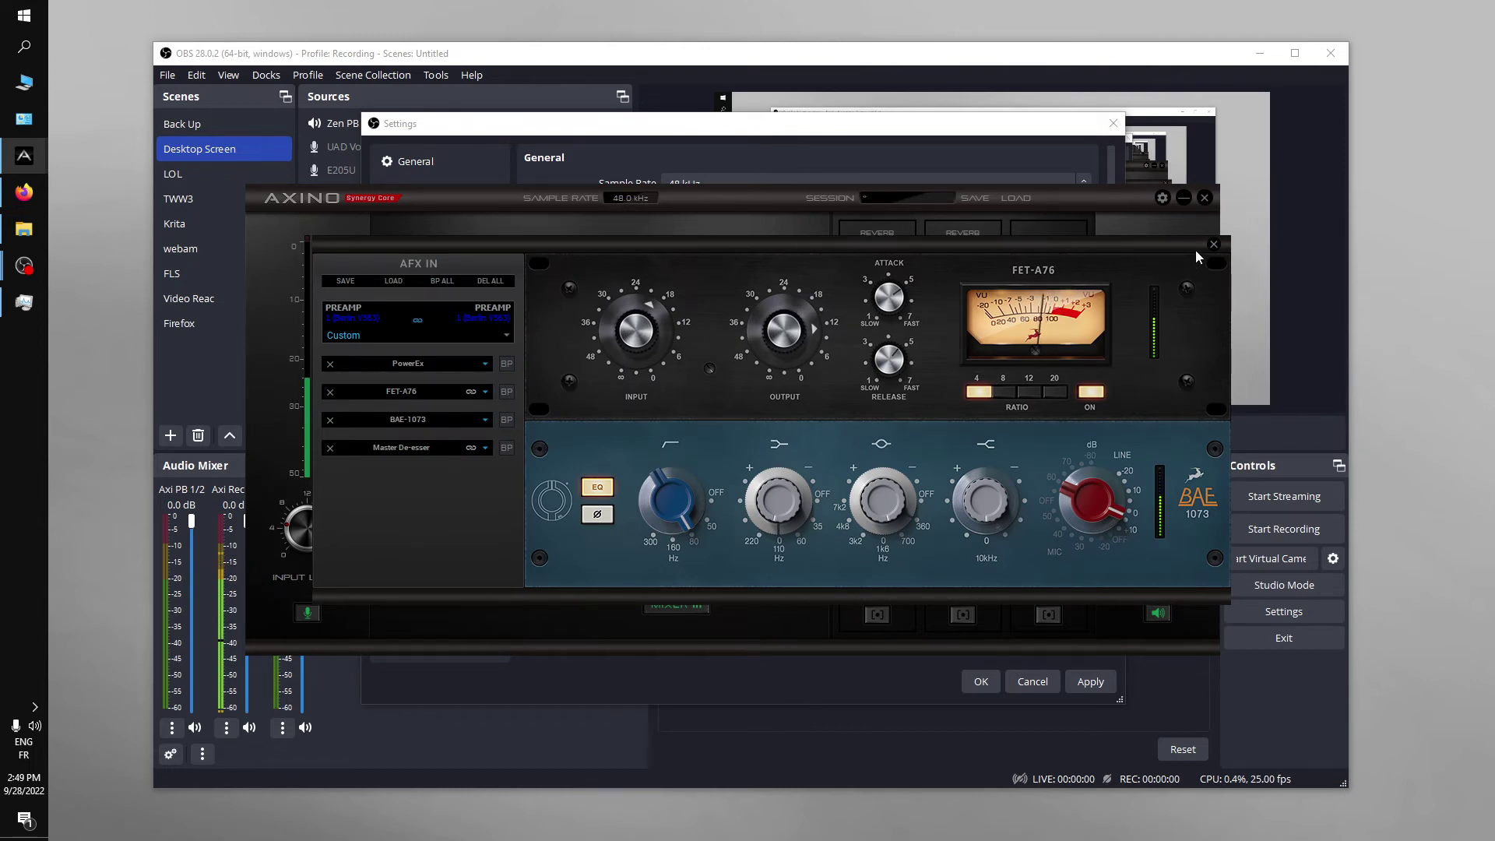
click(1215, 246)
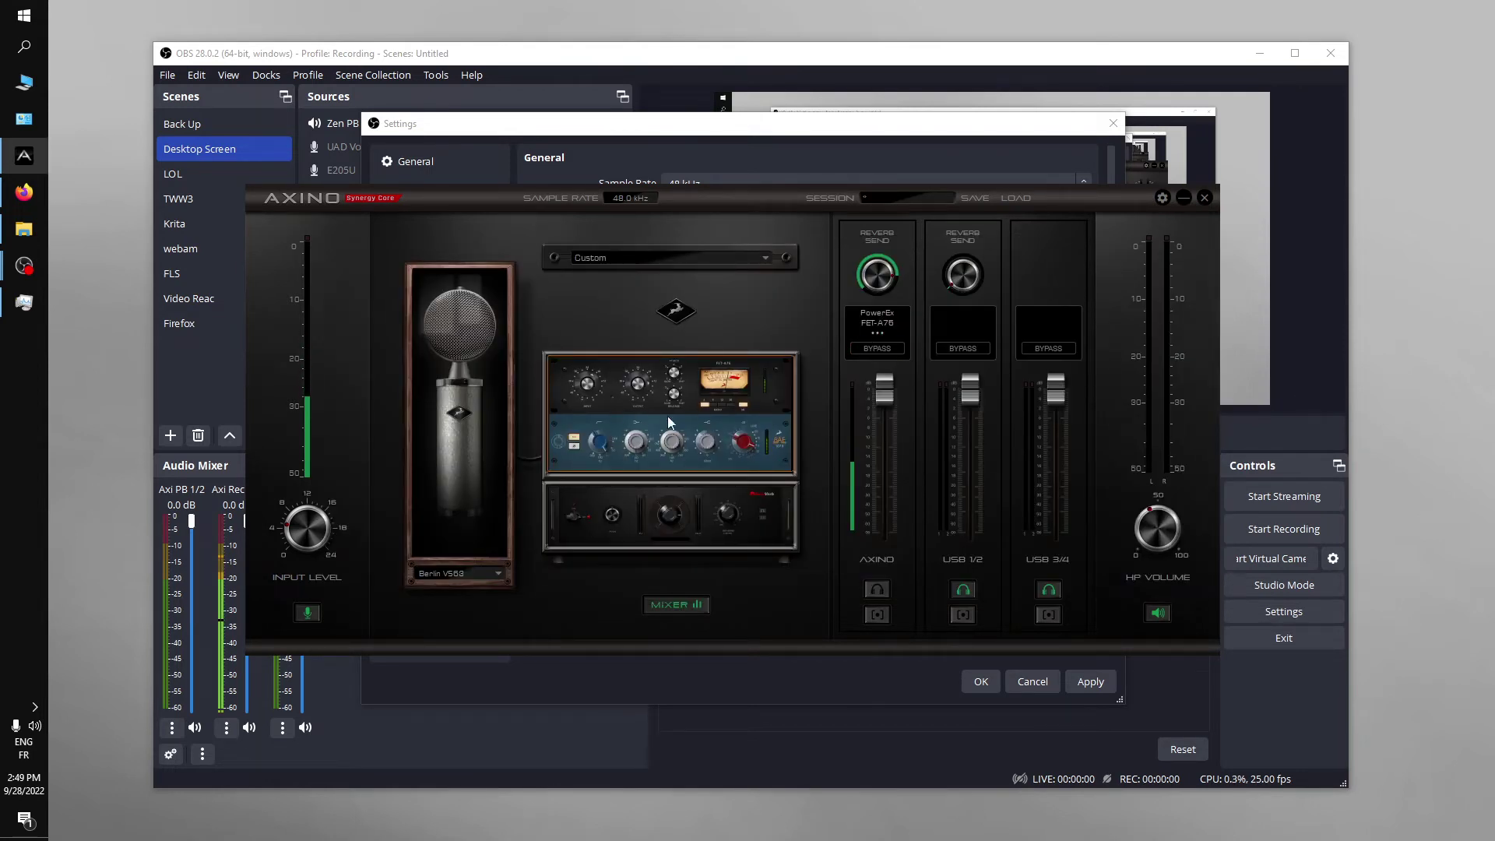
click(1180, 196)
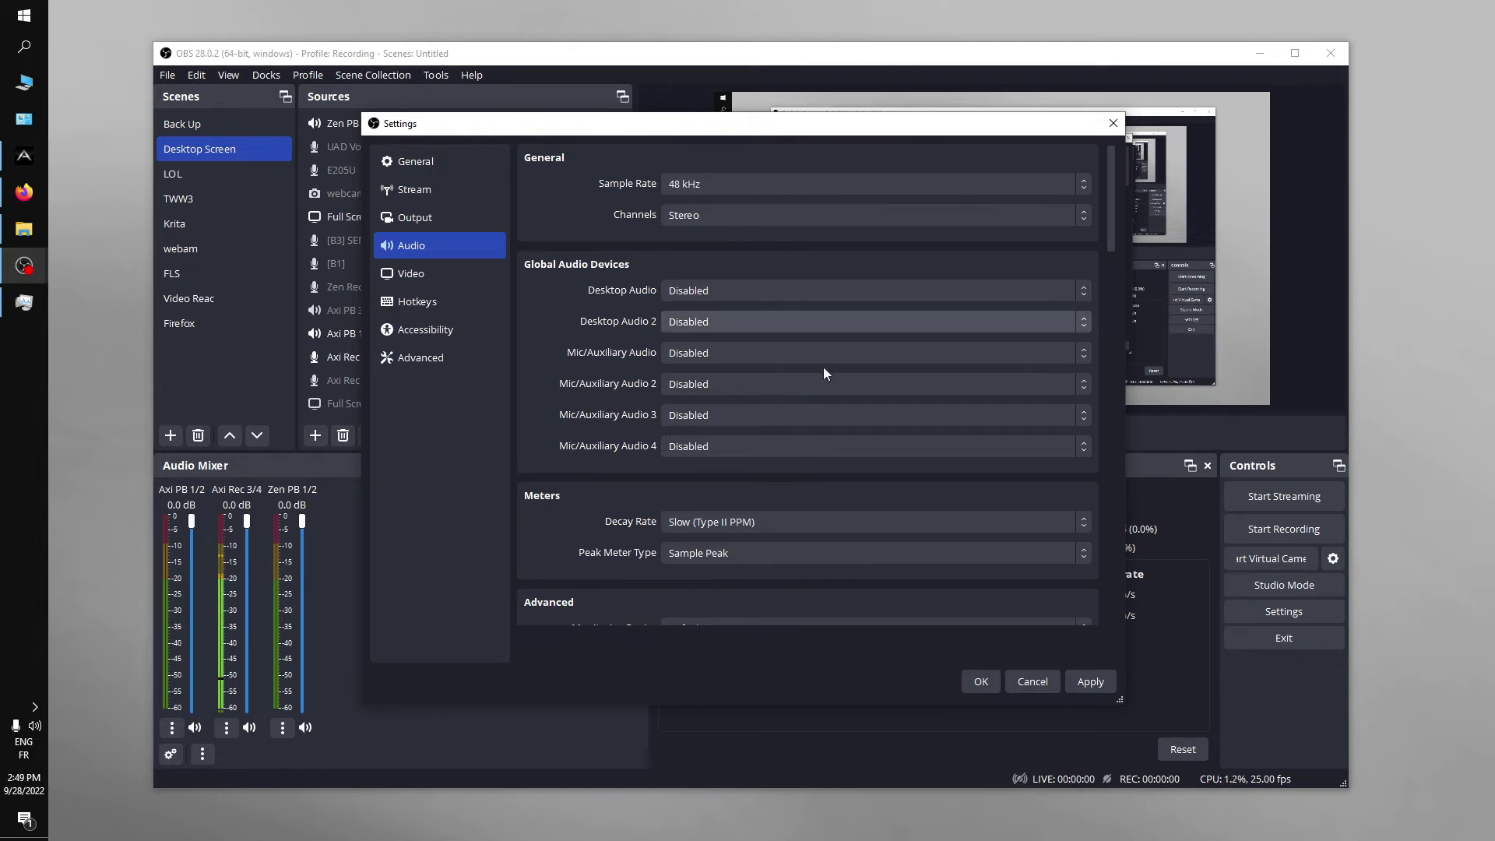
Review the sample rate options and the devices offered for Desktop Audio and Mic/Auxiliary Audio.
click(699, 188)
click(556, 205)
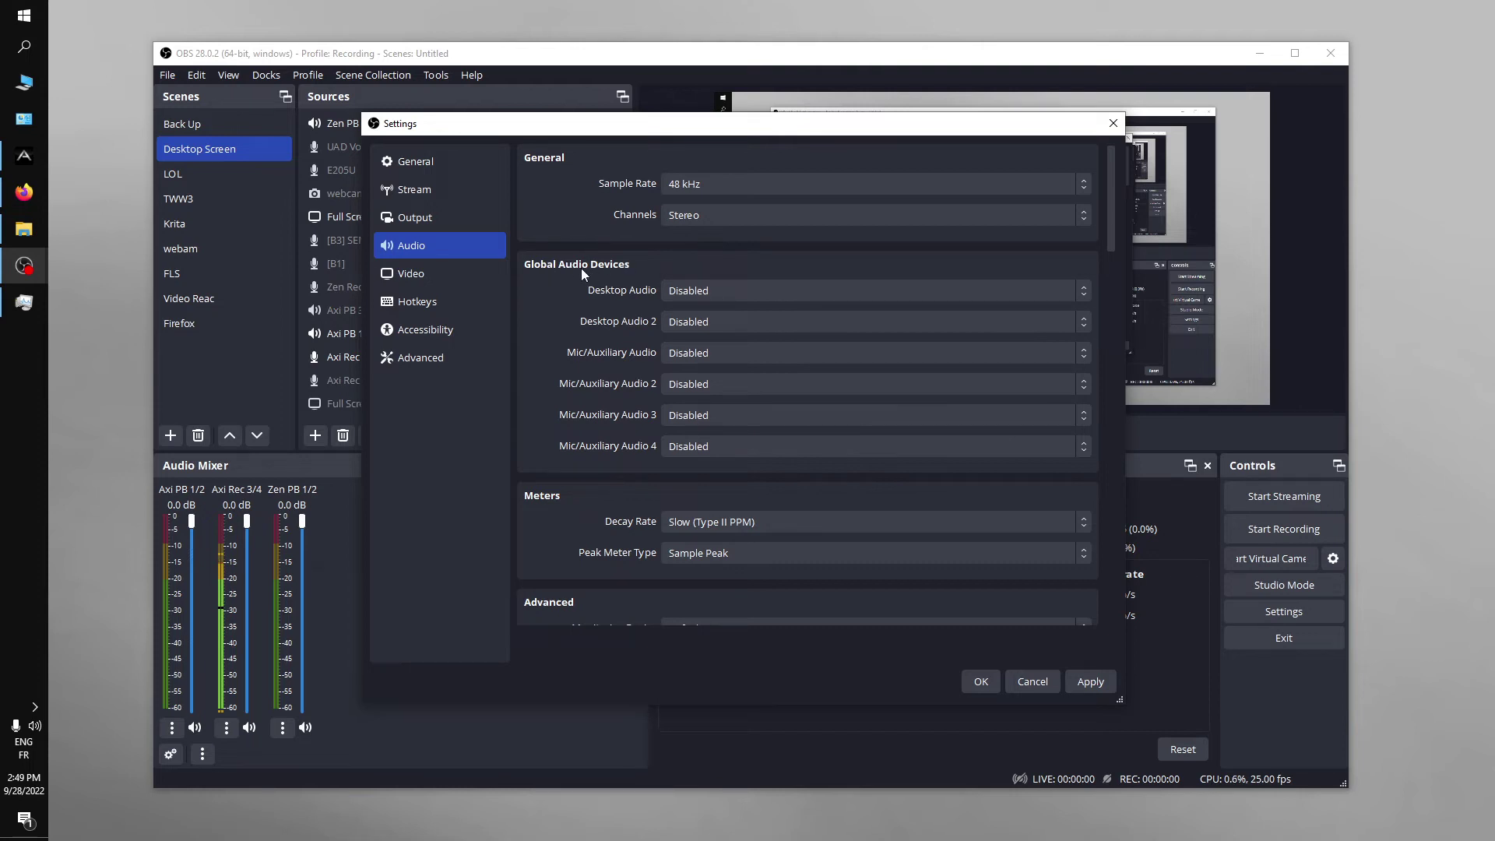
click(760, 290)
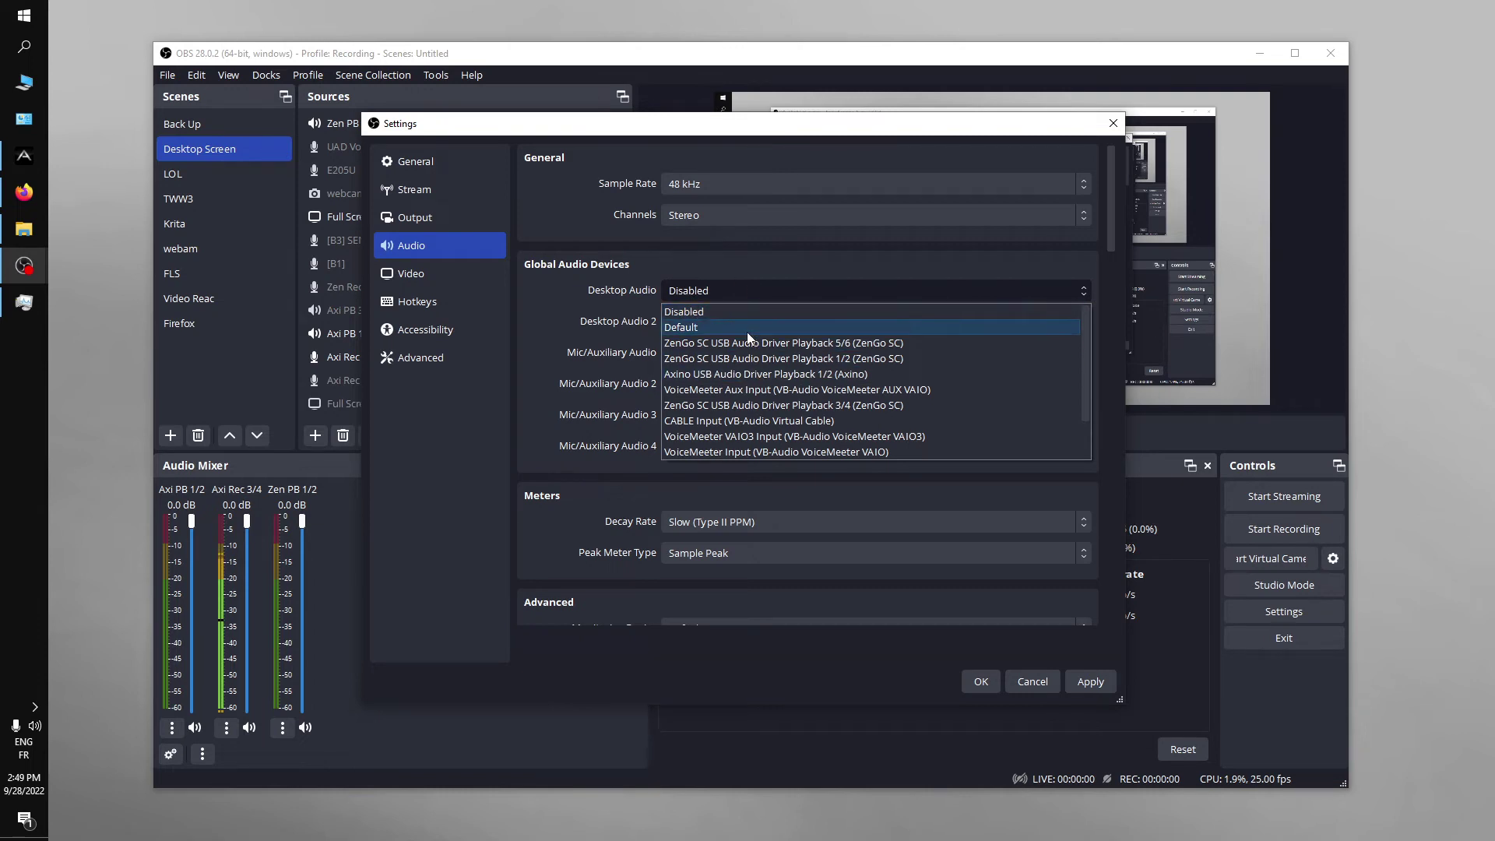
click(599, 330)
click(685, 353)
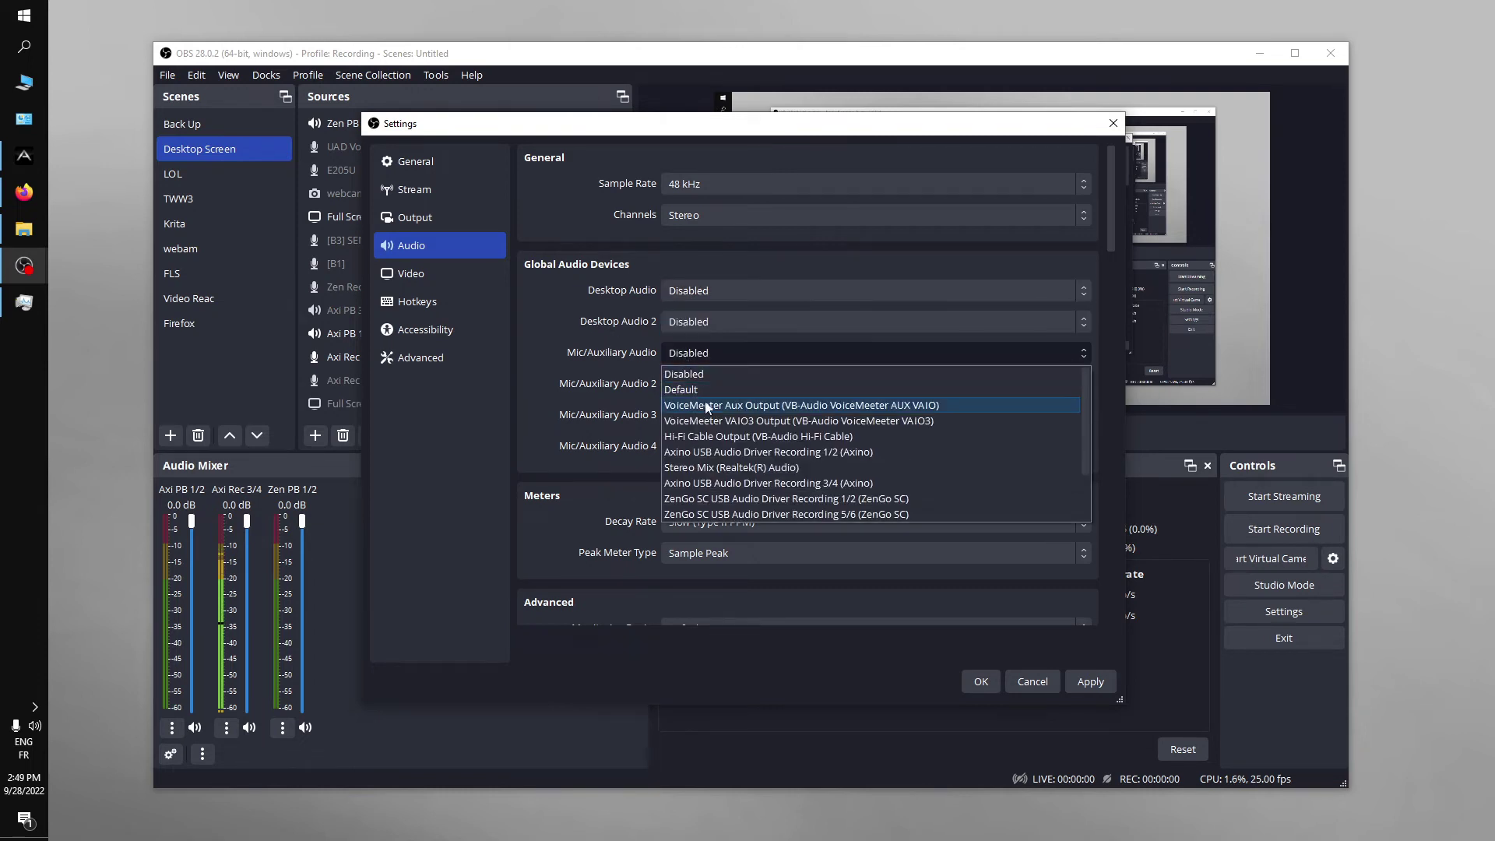
click(586, 352)
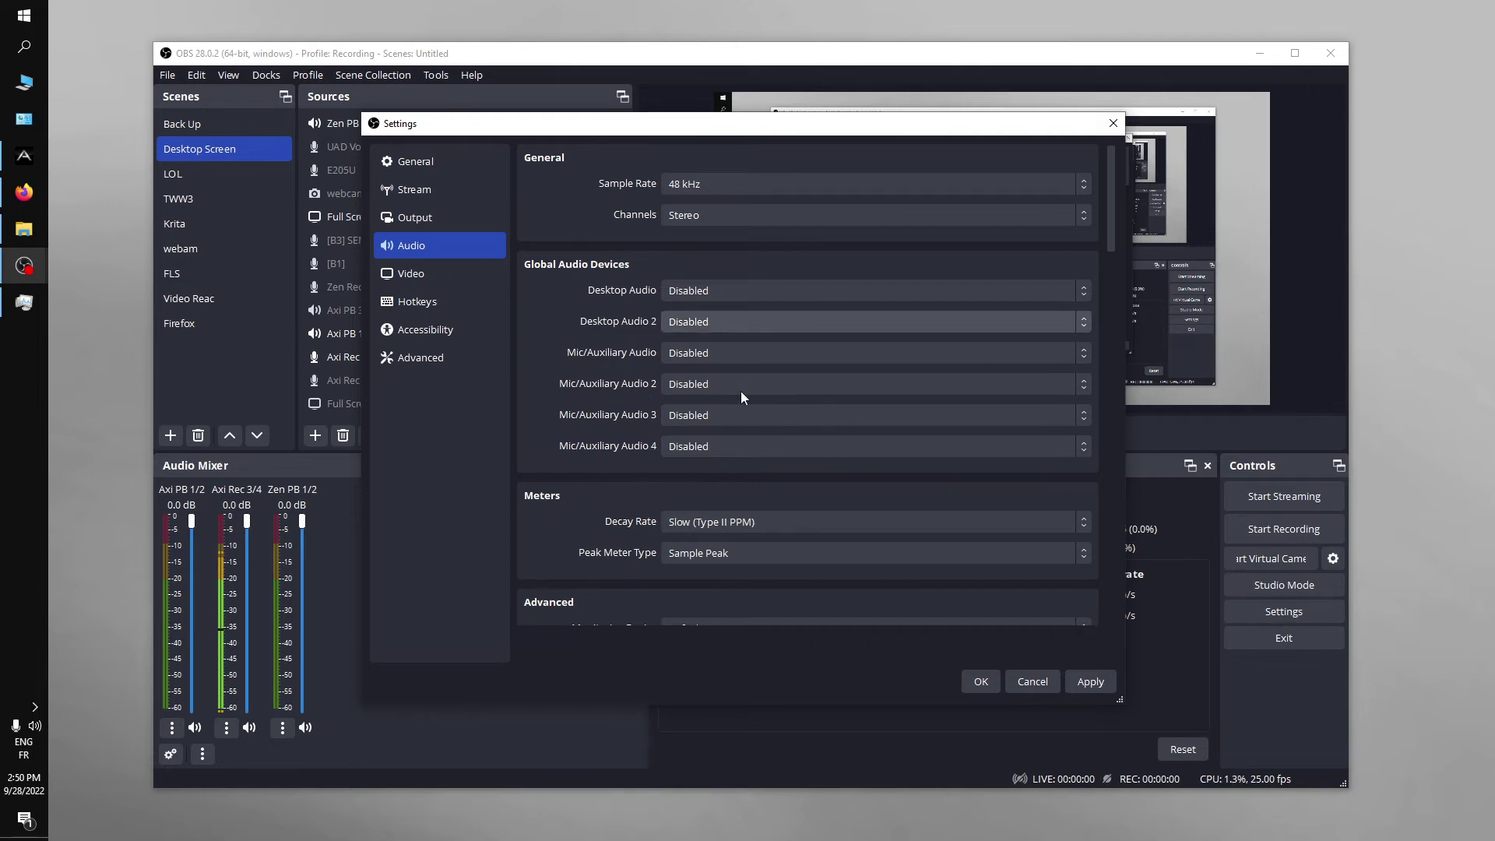
click(714, 363)
click(516, 357)
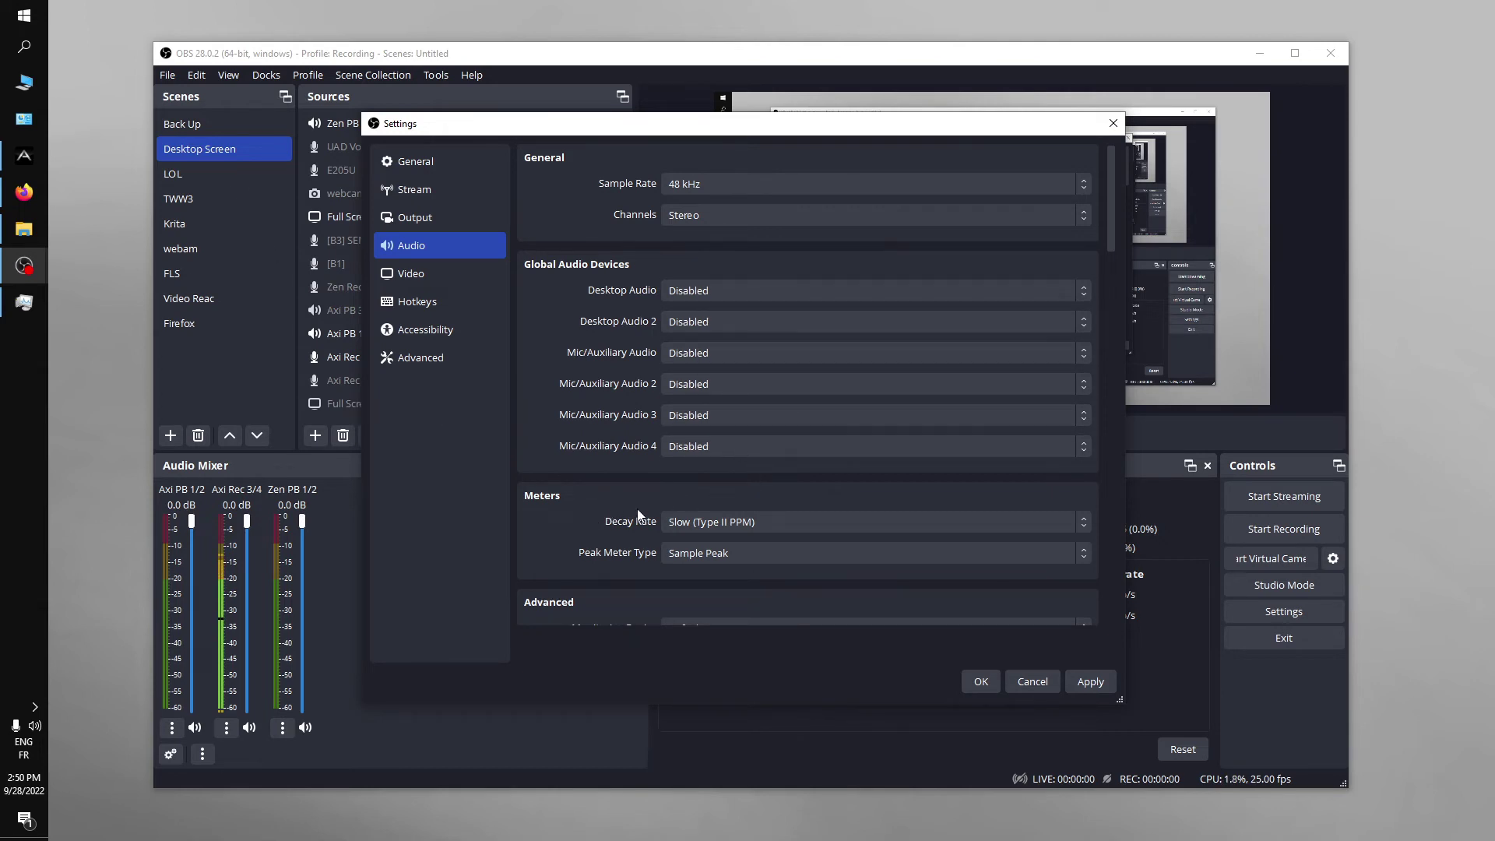
Review the audio meters' decay rate options and choose Sample Peak as the peak meter type.
click(732, 520)
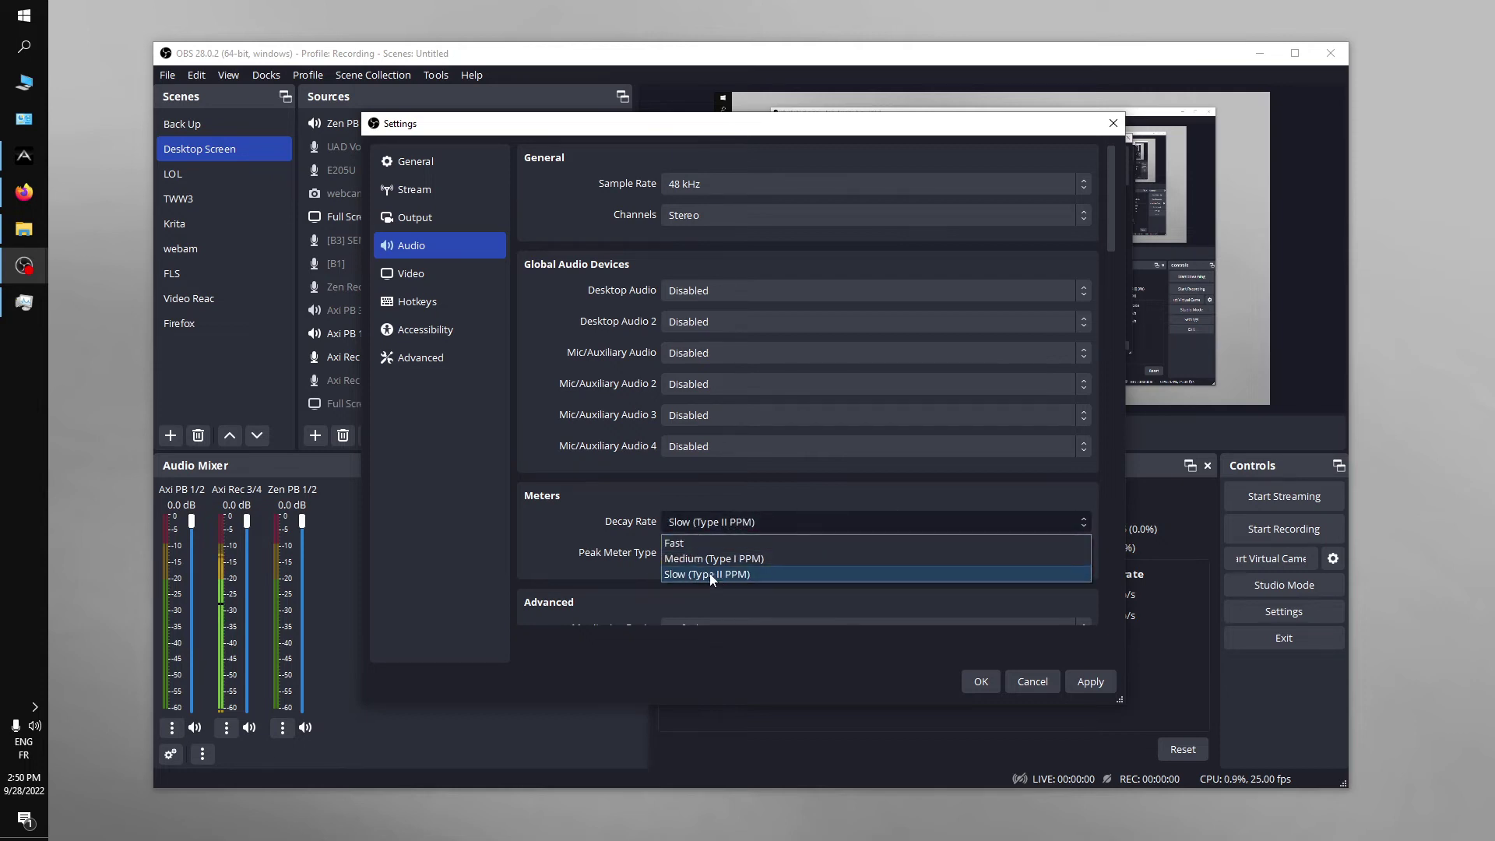
click(682, 552)
click(704, 554)
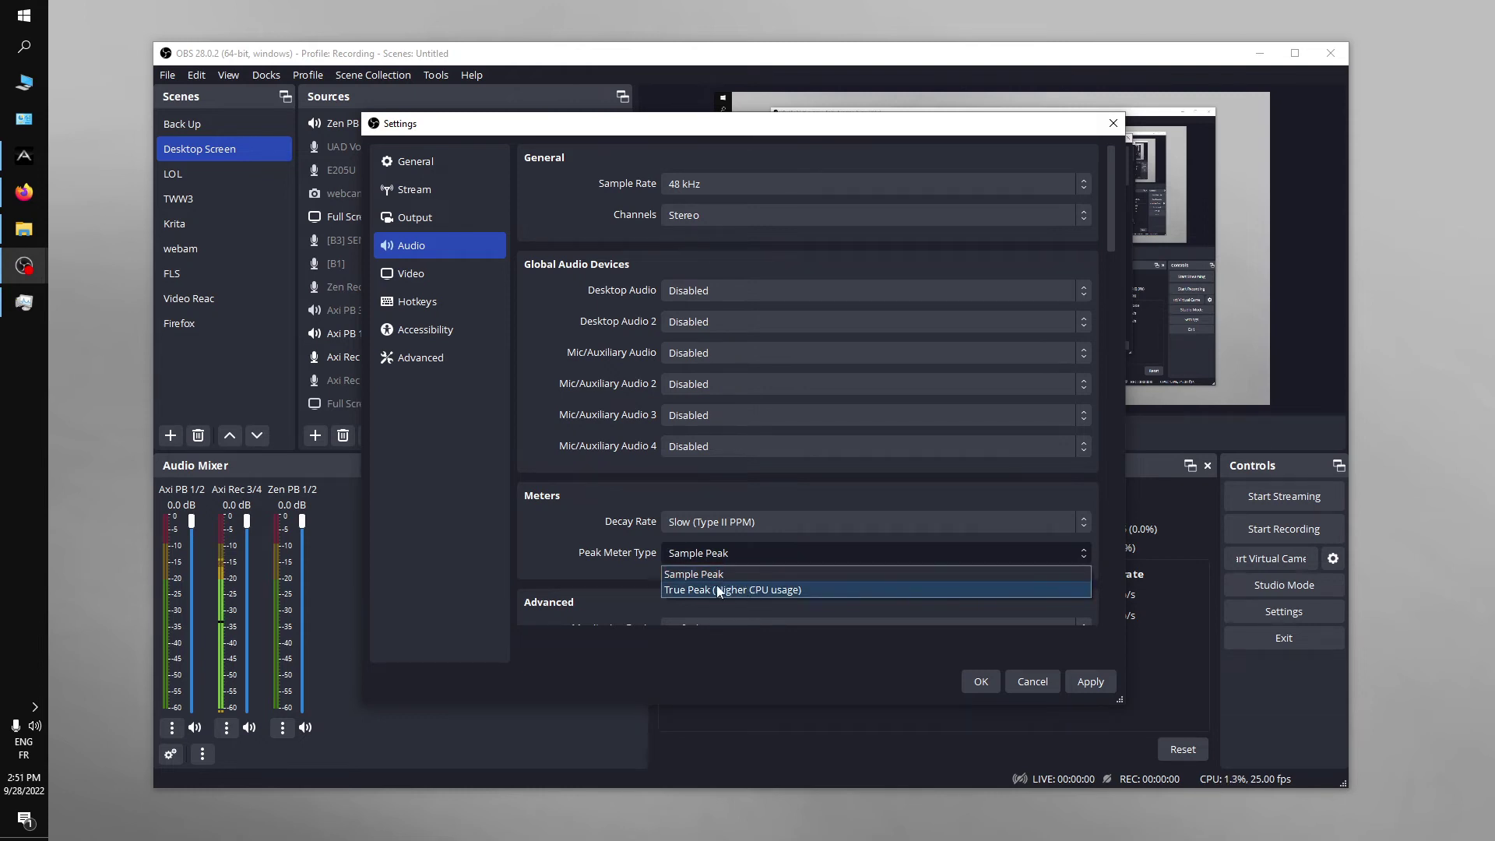
click(677, 577)
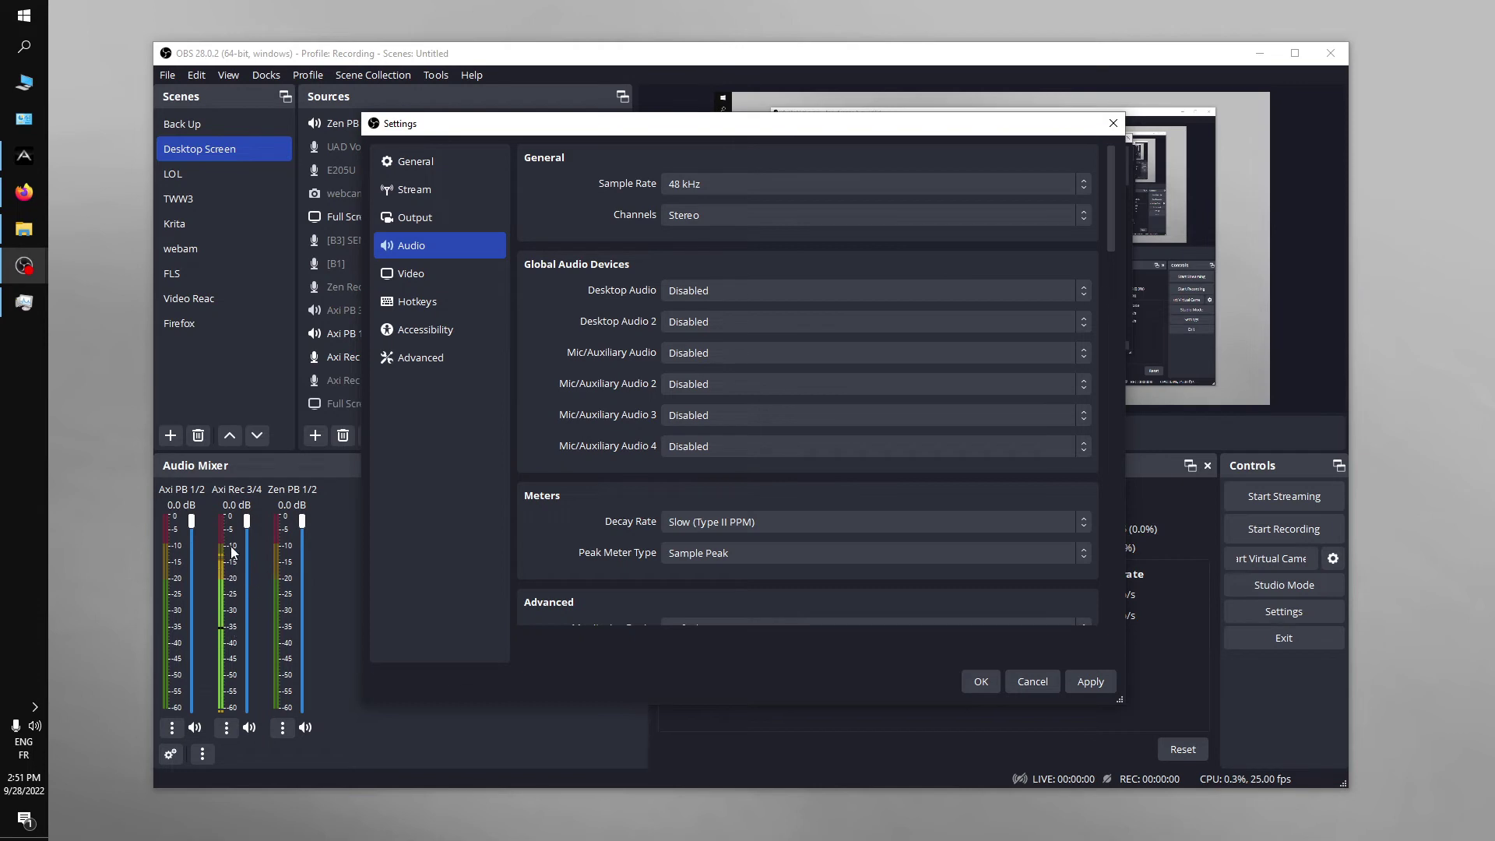
In the video settings, try a 1280x720 output resolution with the Lanczos downscale filter and restore the output to 1920x1080.
click(459, 268)
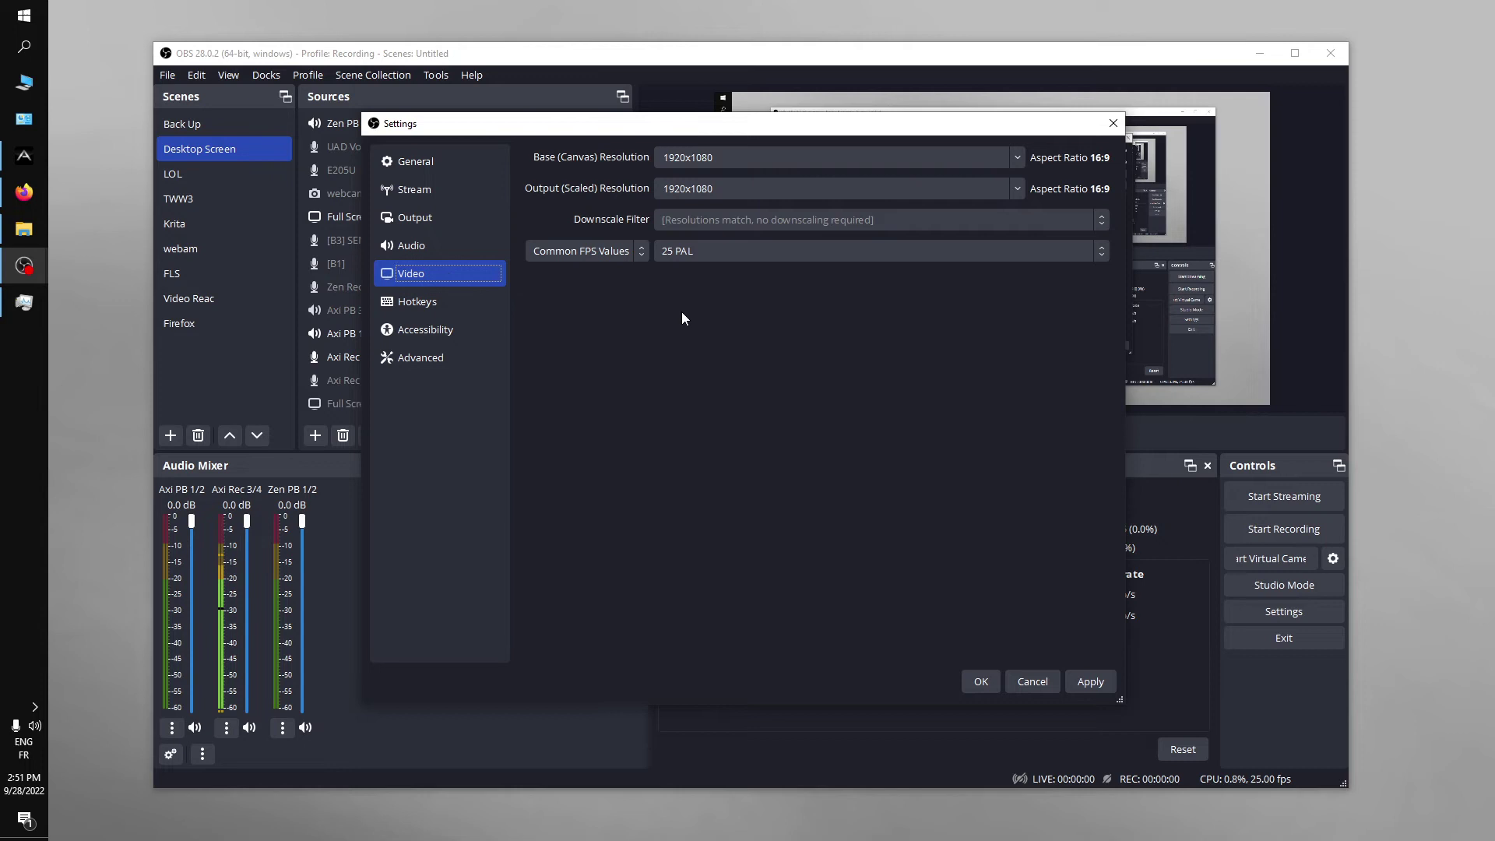
click(1021, 185)
click(914, 254)
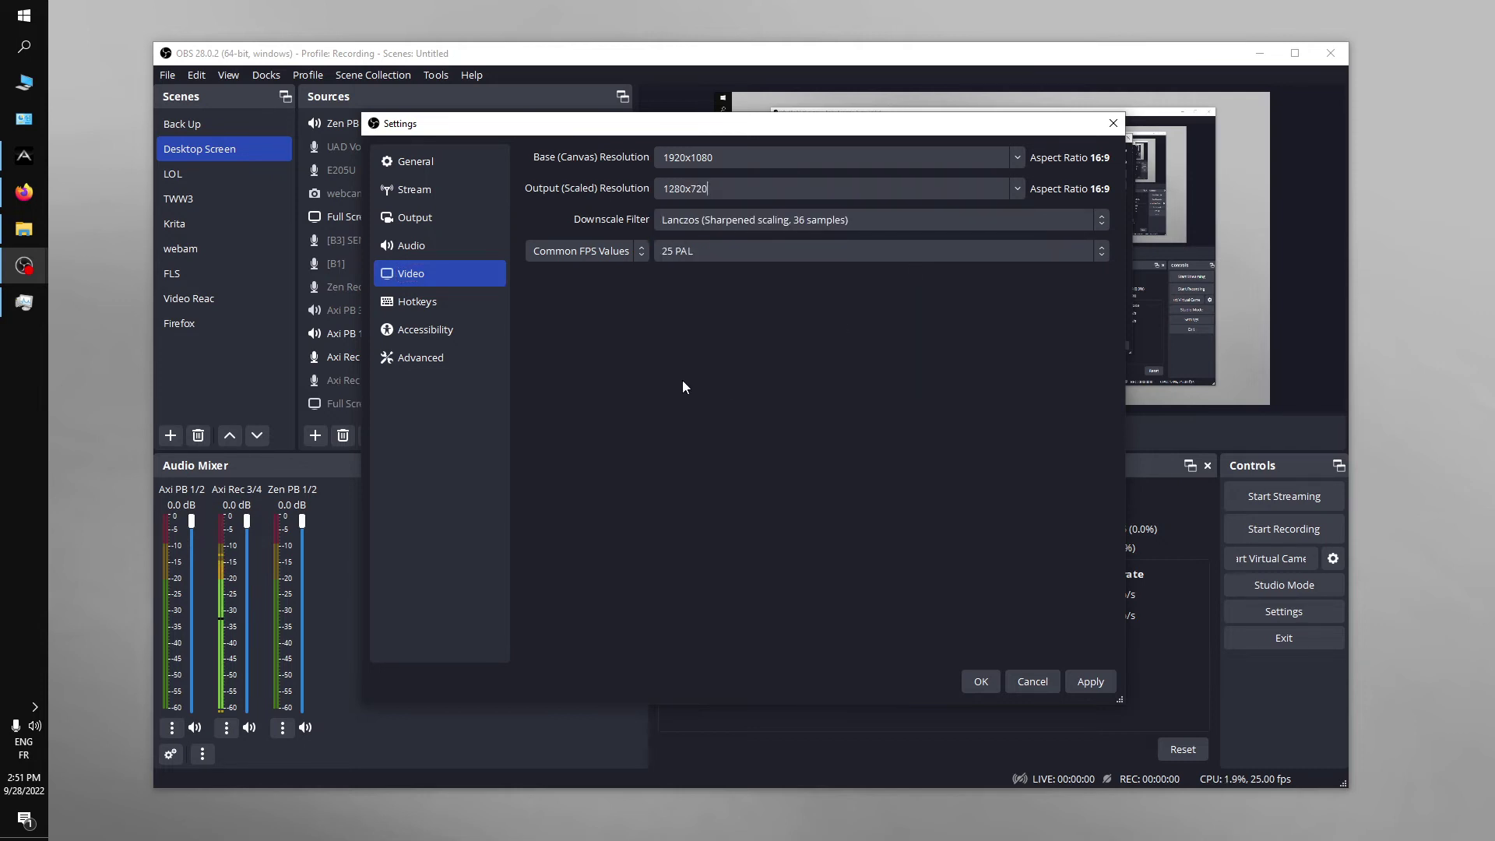
click(694, 227)
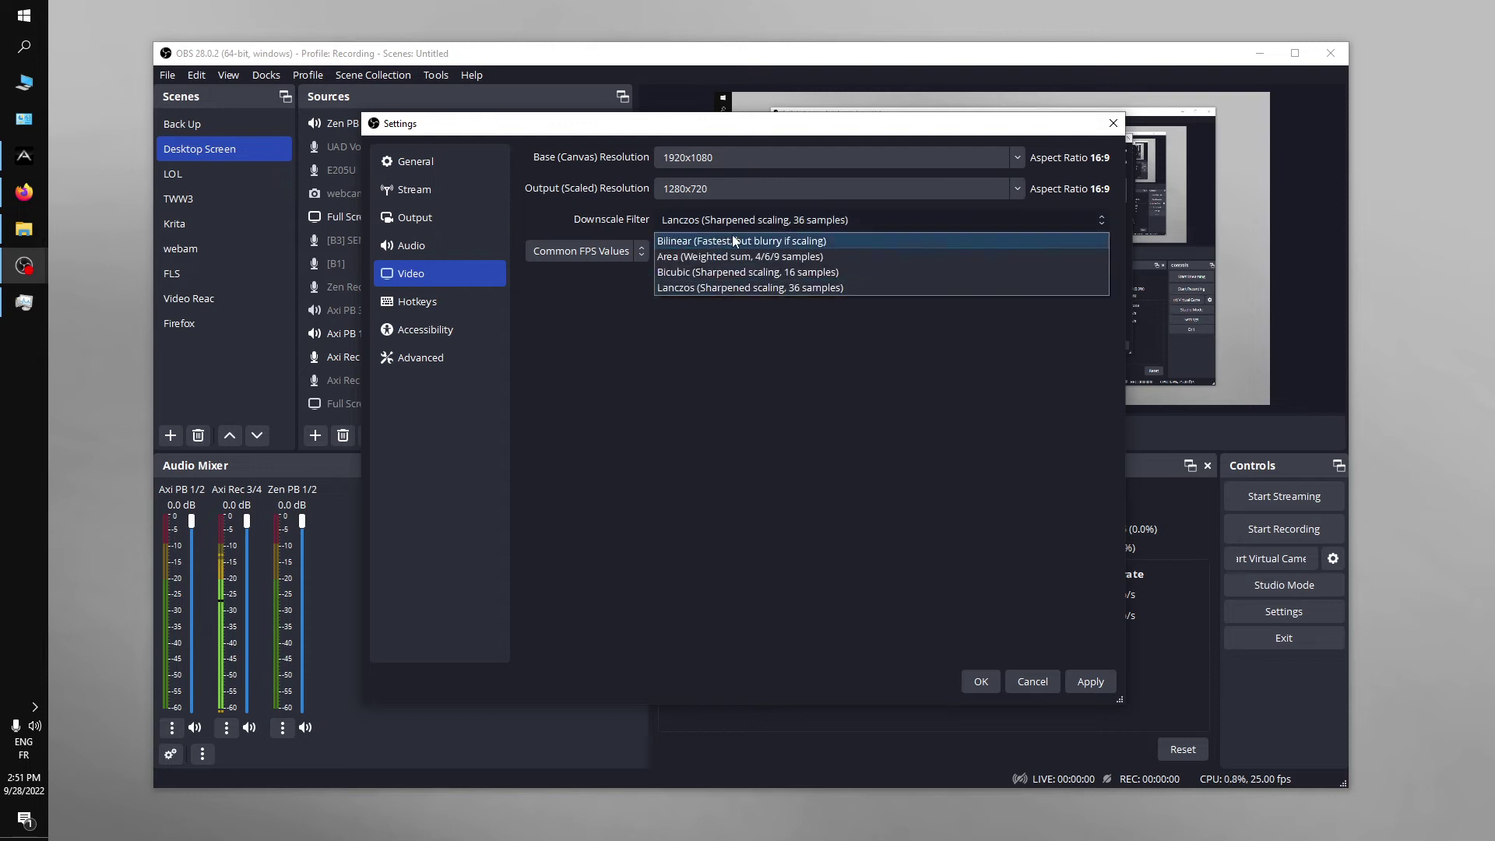
click(973, 288)
click(1016, 185)
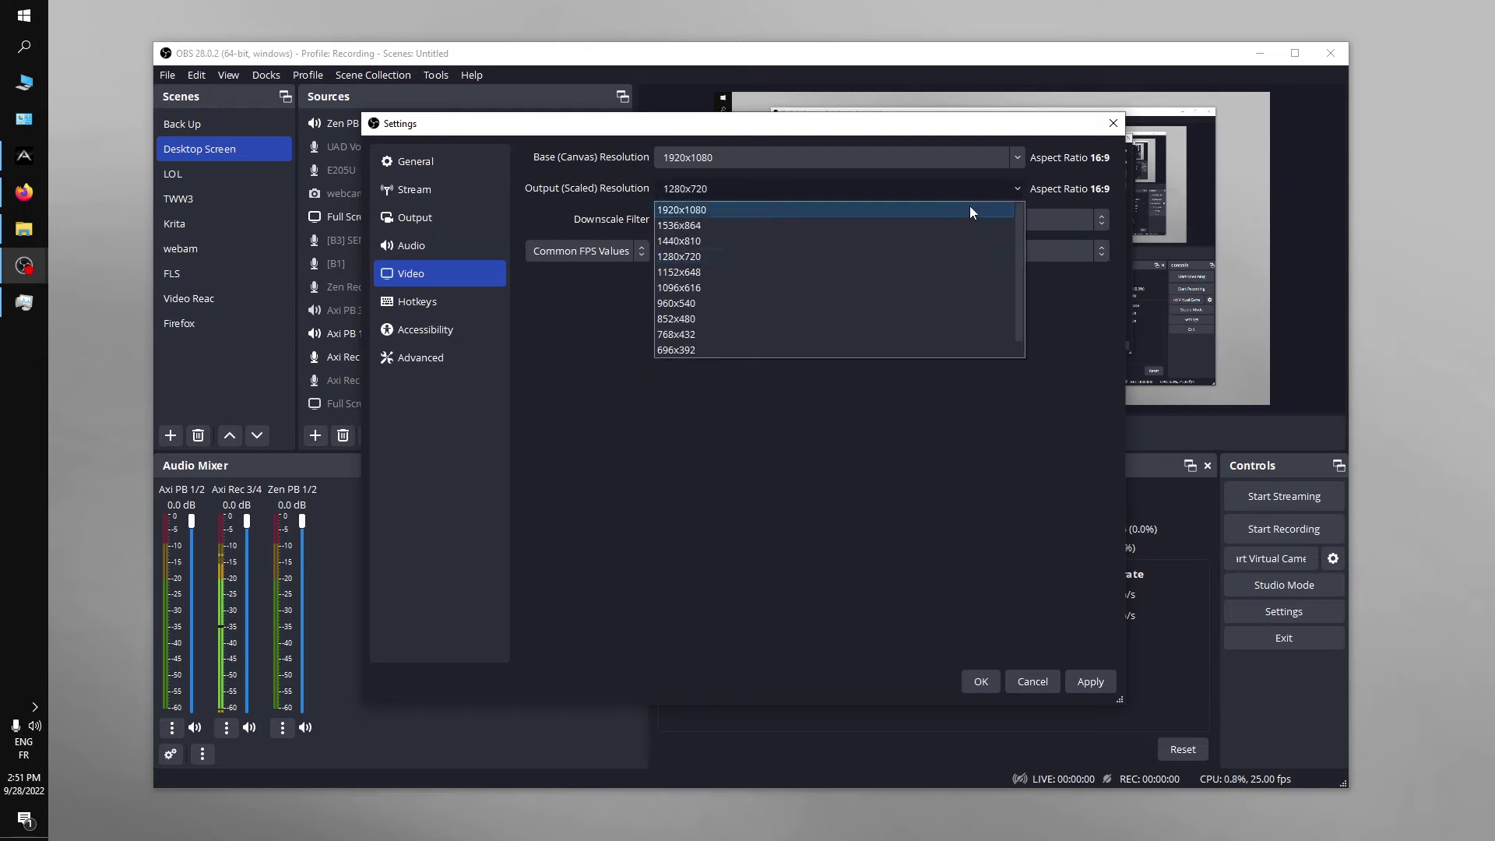
click(931, 213)
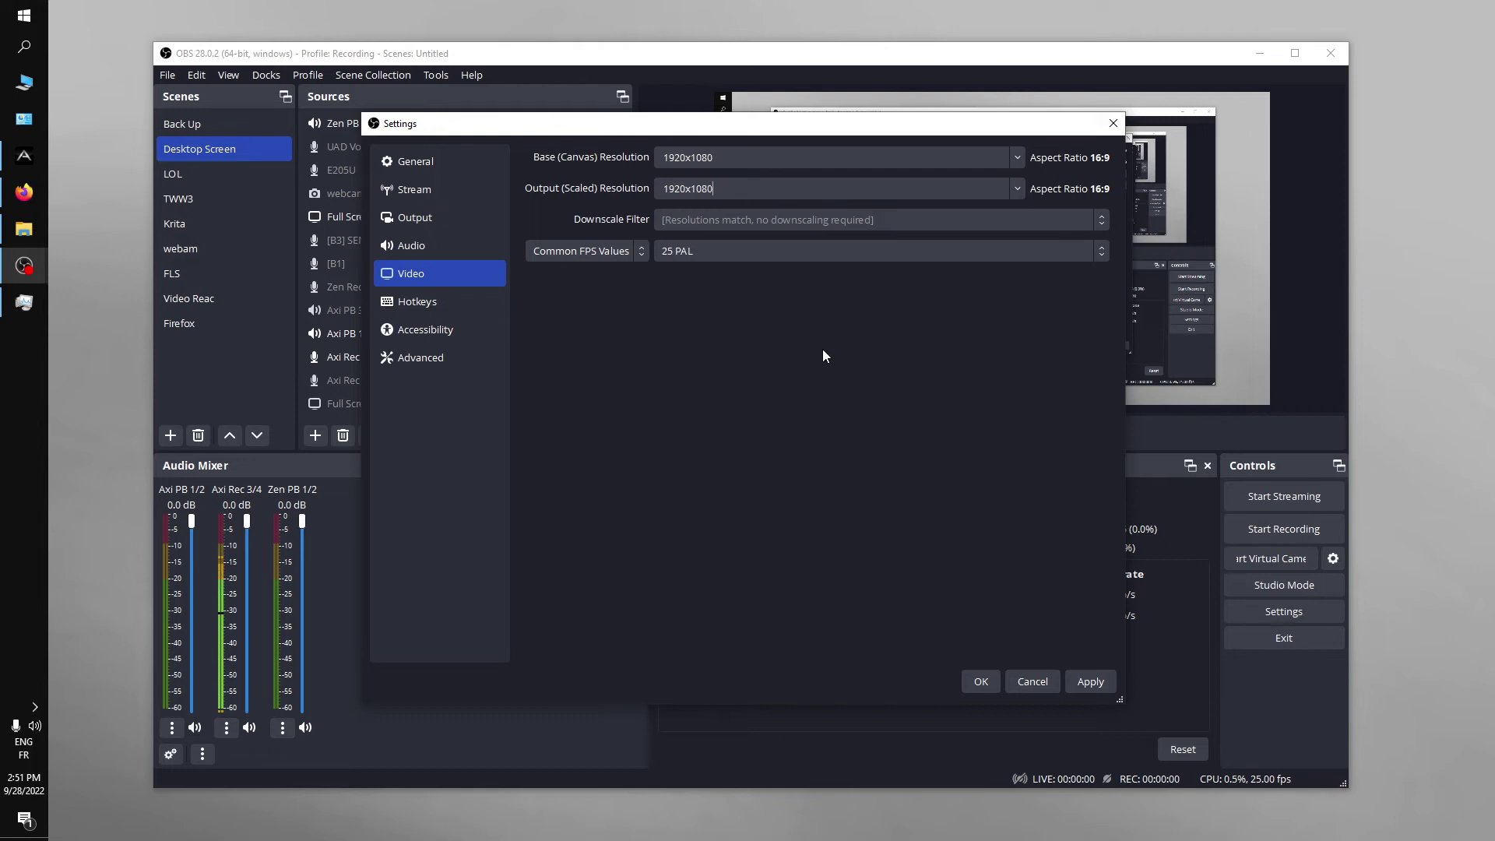
Review the common FPS values offered in the video settings, without changing the selected frame rate.
click(730, 249)
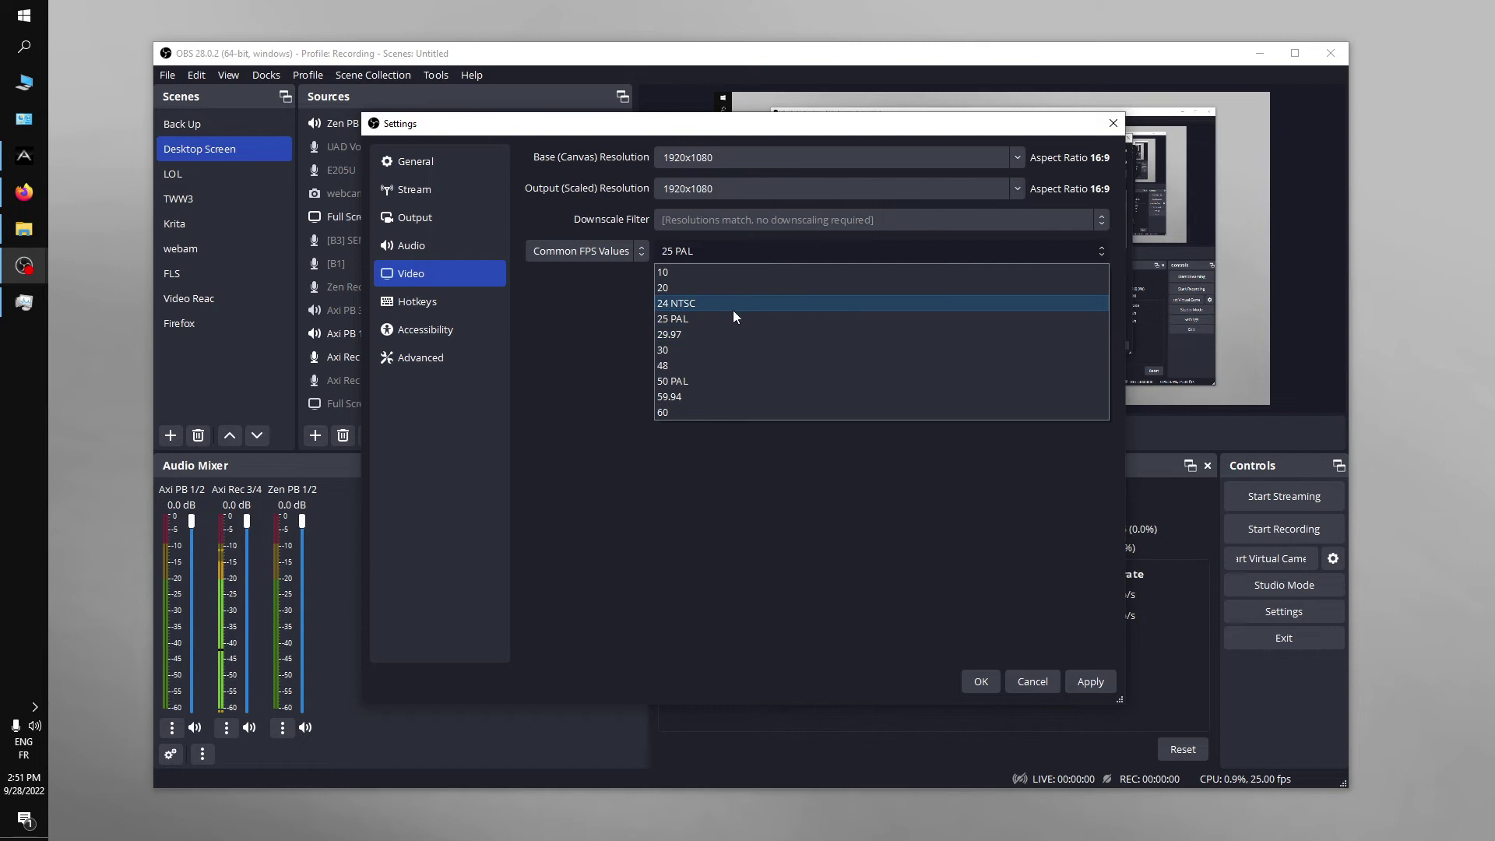
click(750, 475)
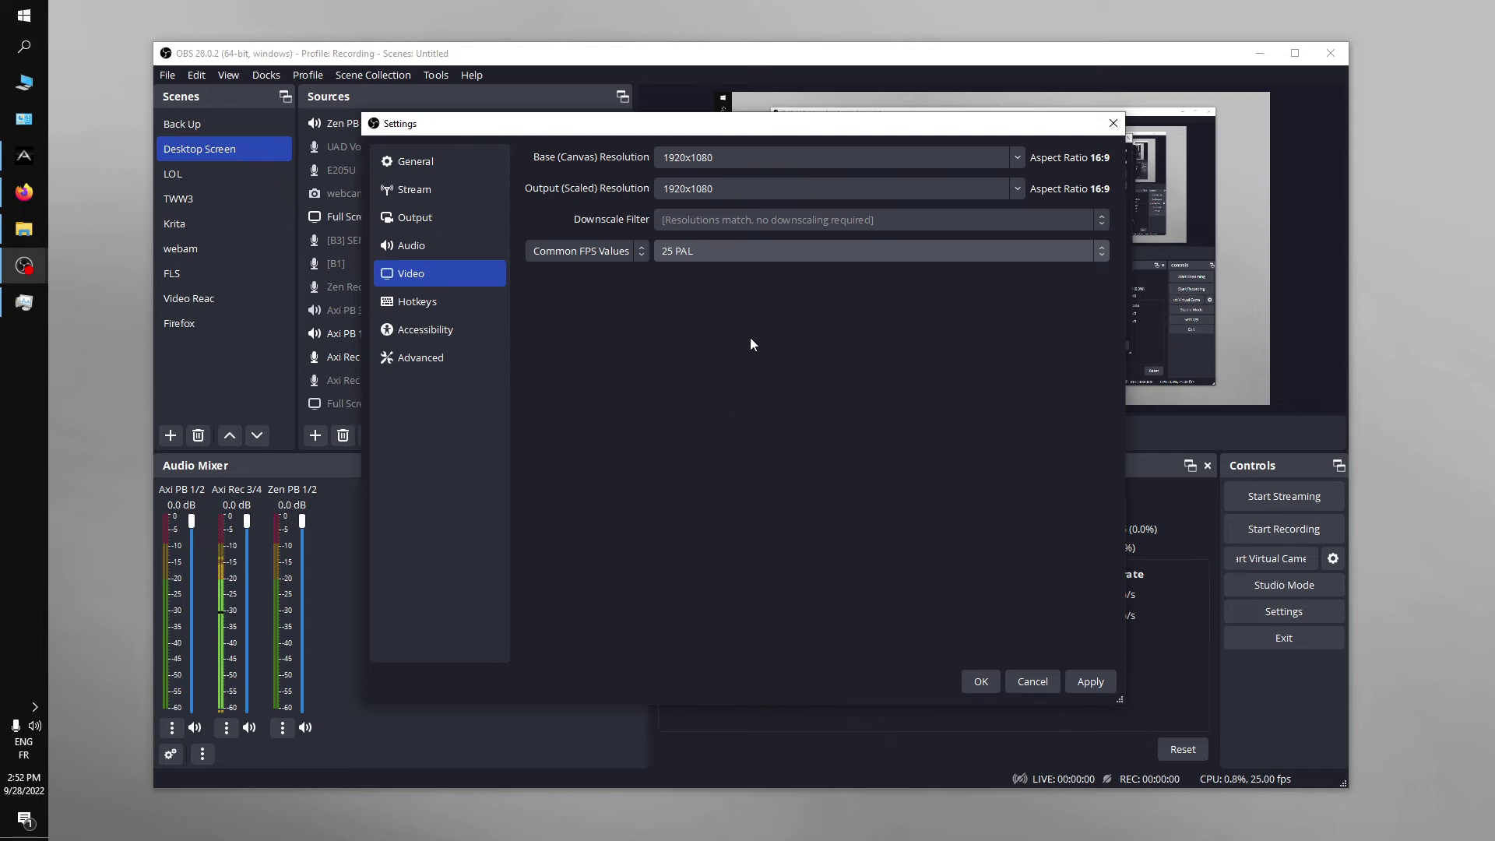
click(690, 250)
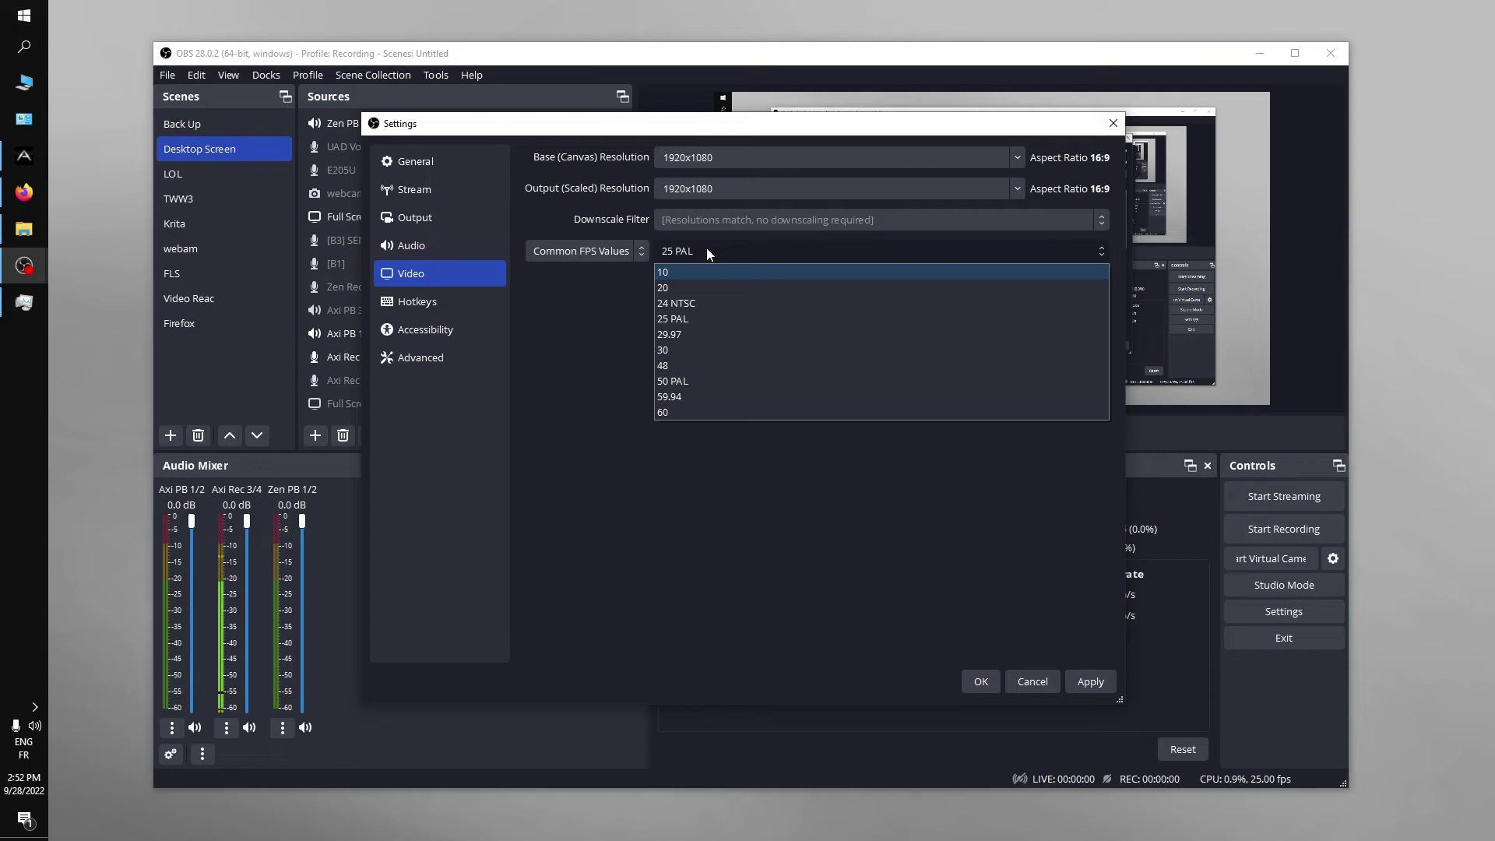
click(749, 497)
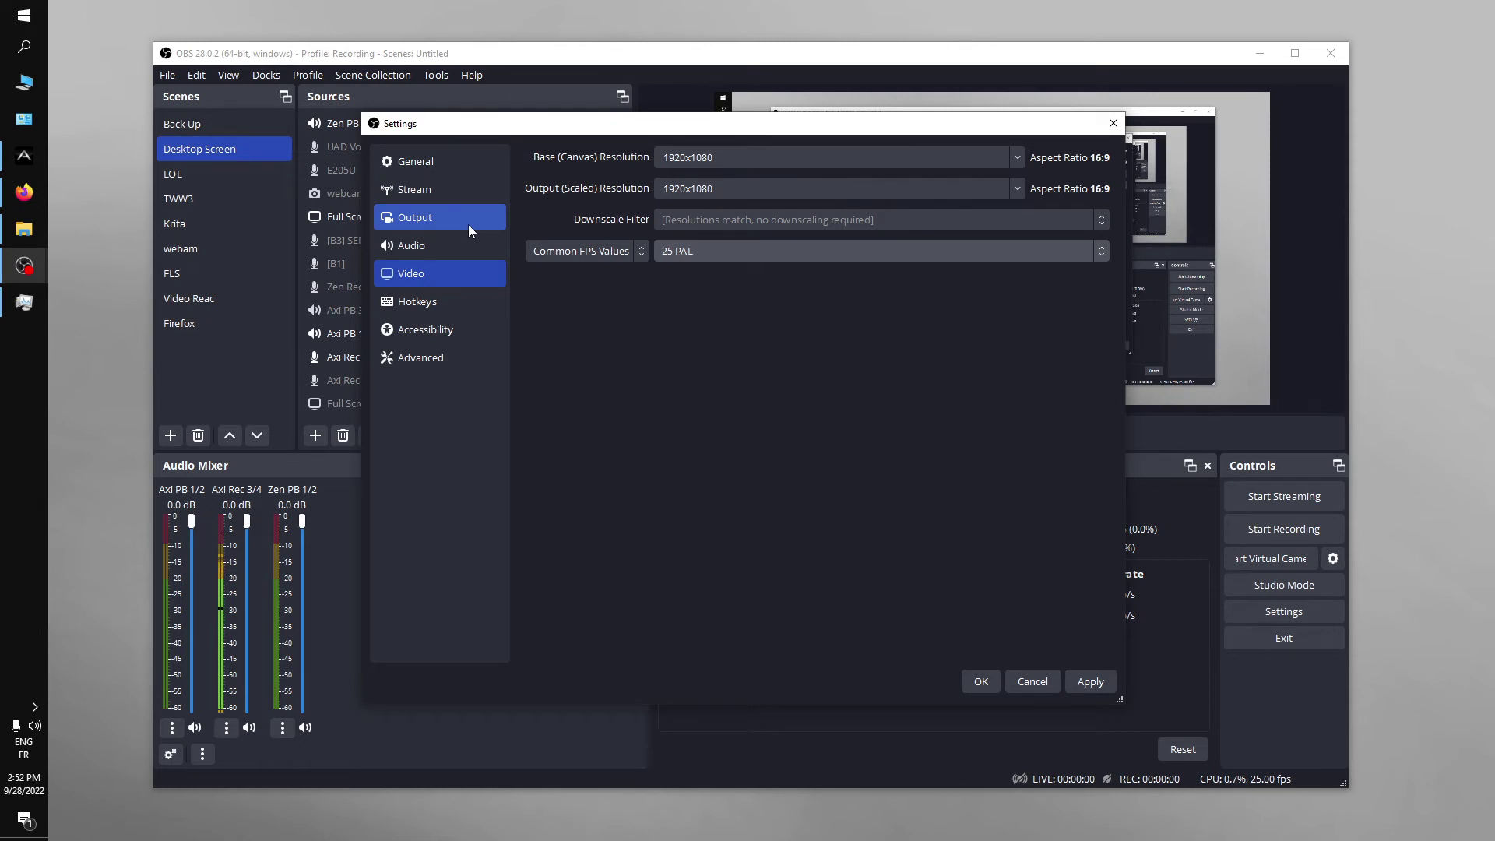
click(706, 253)
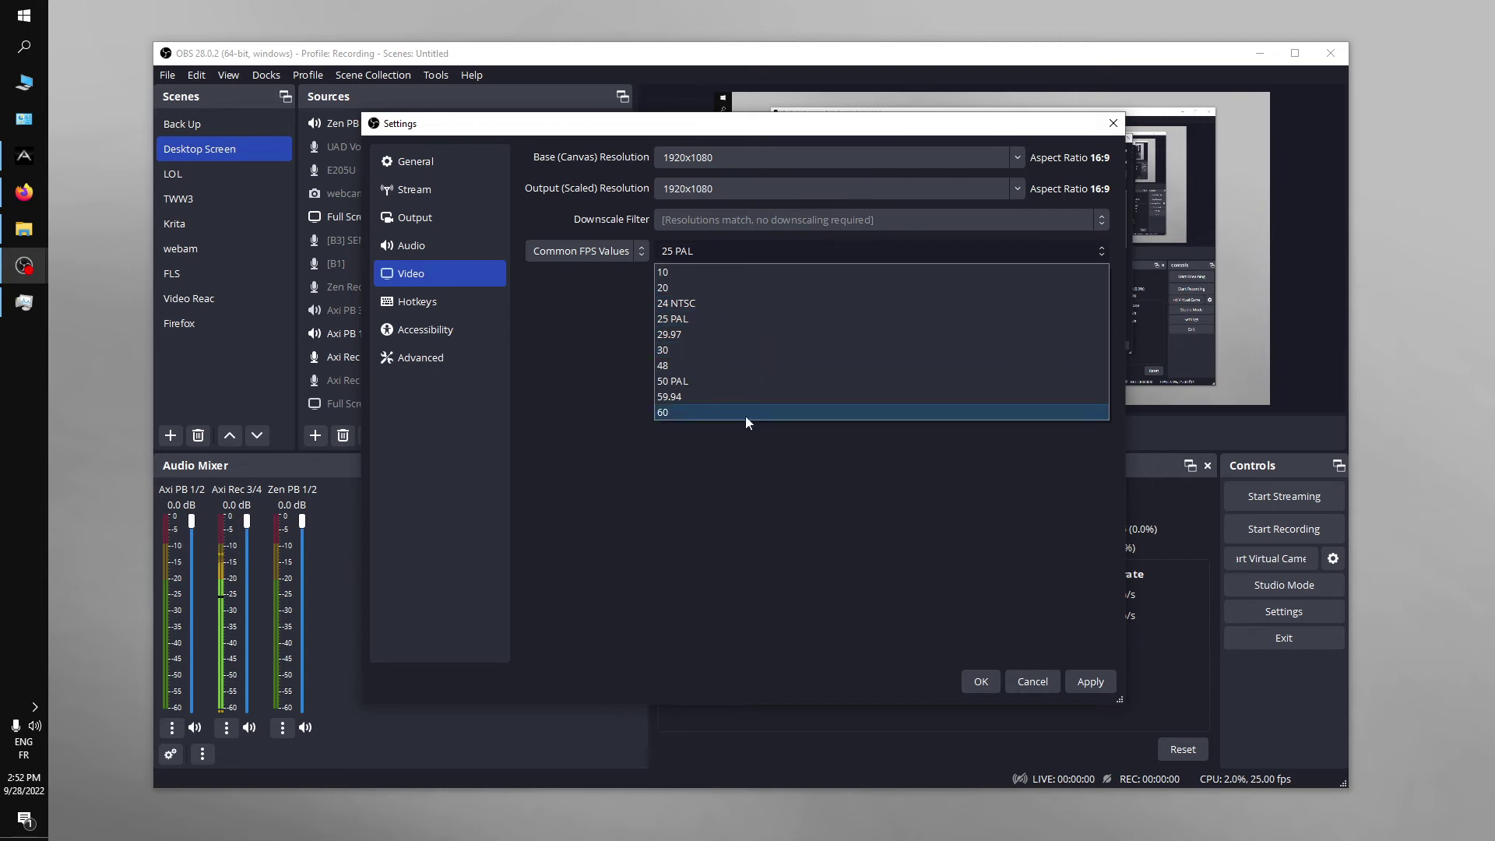
click(737, 483)
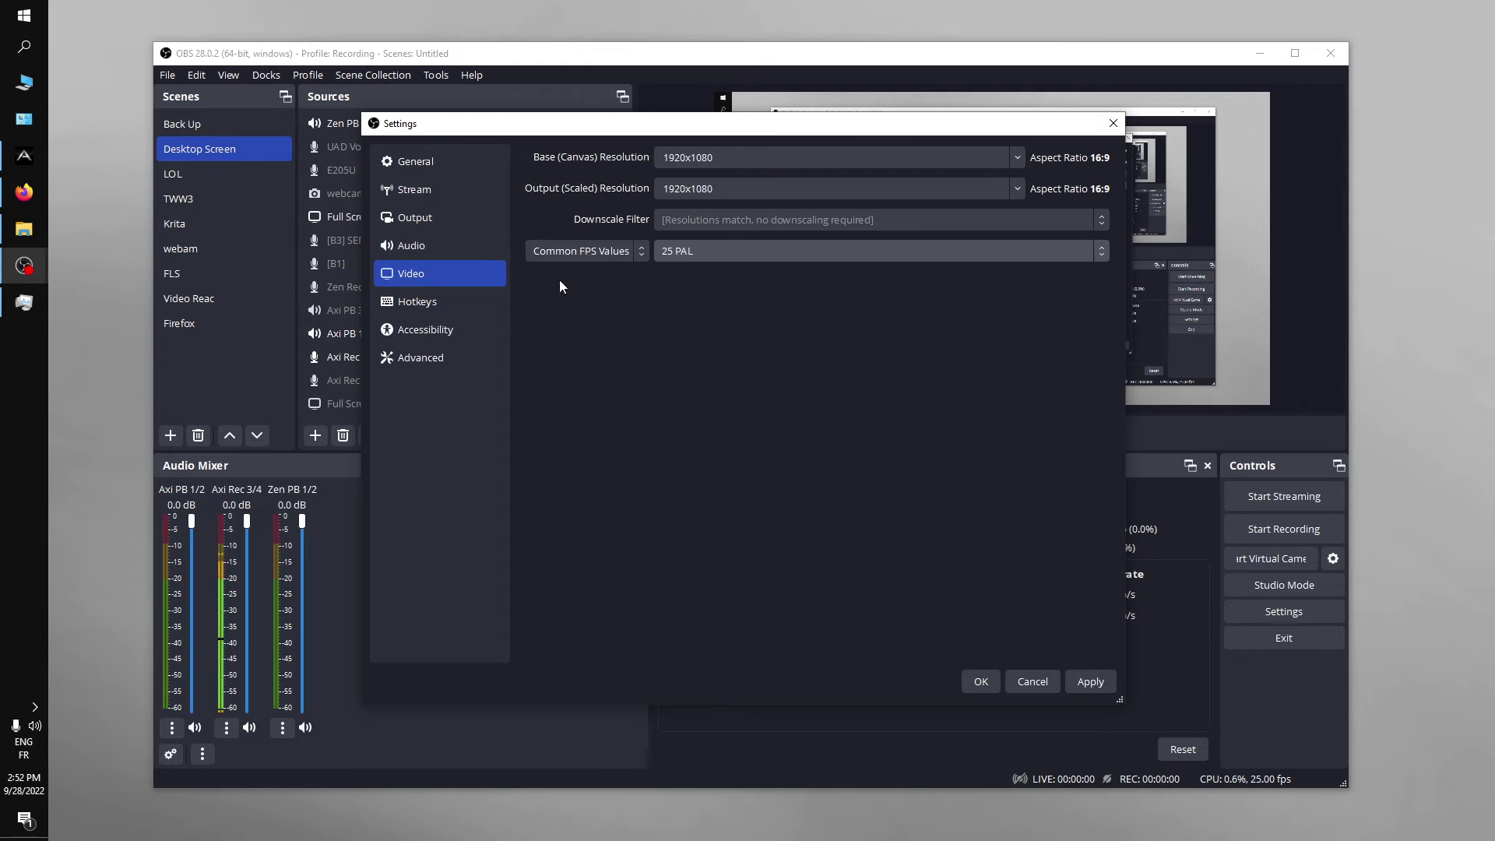
Check the recording output settings once more and save the settings of the Recording profile.
click(486, 224)
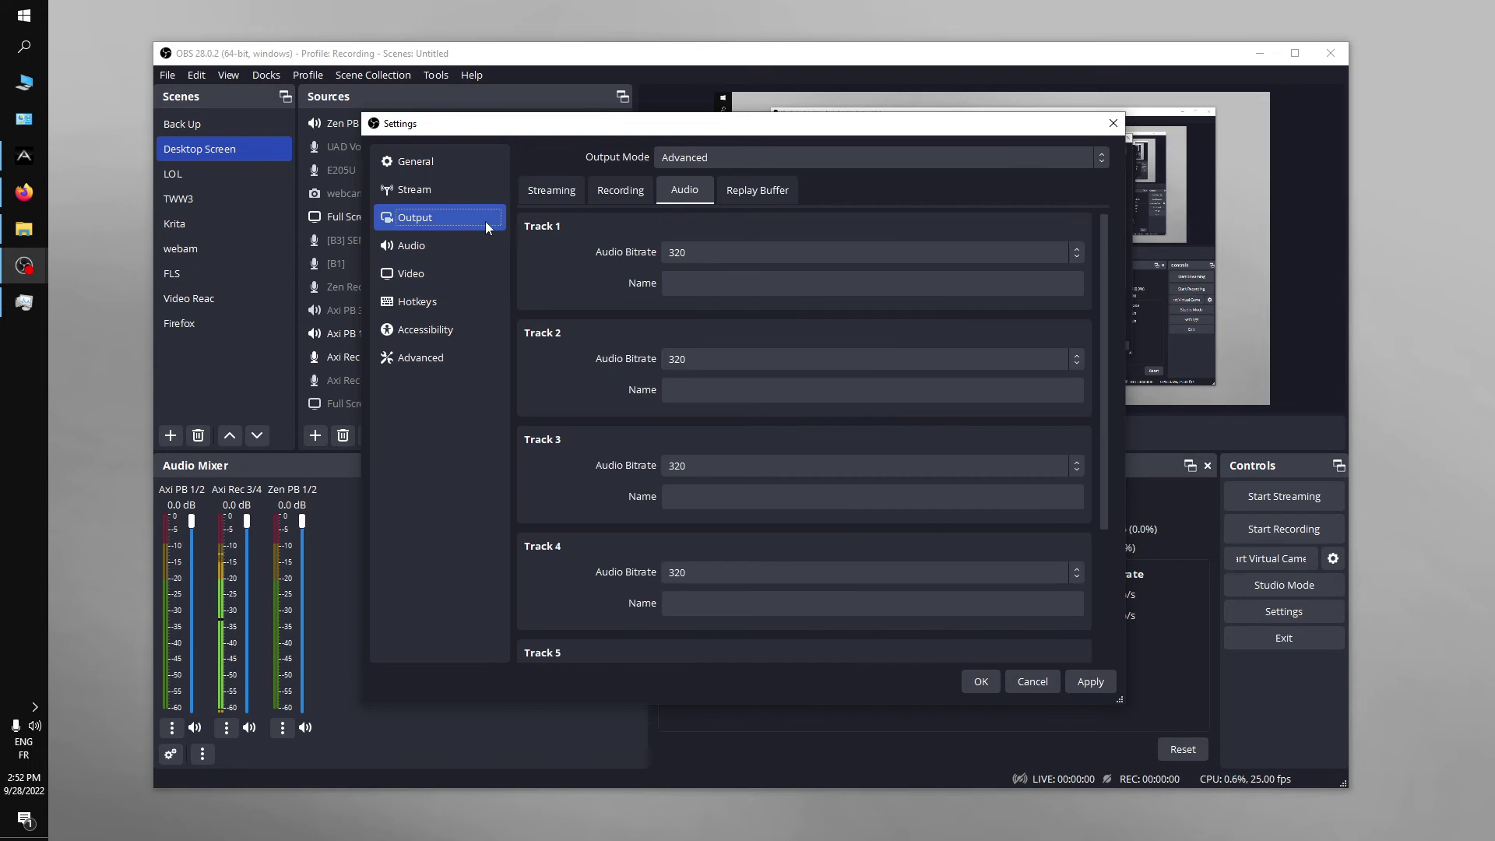
click(608, 200)
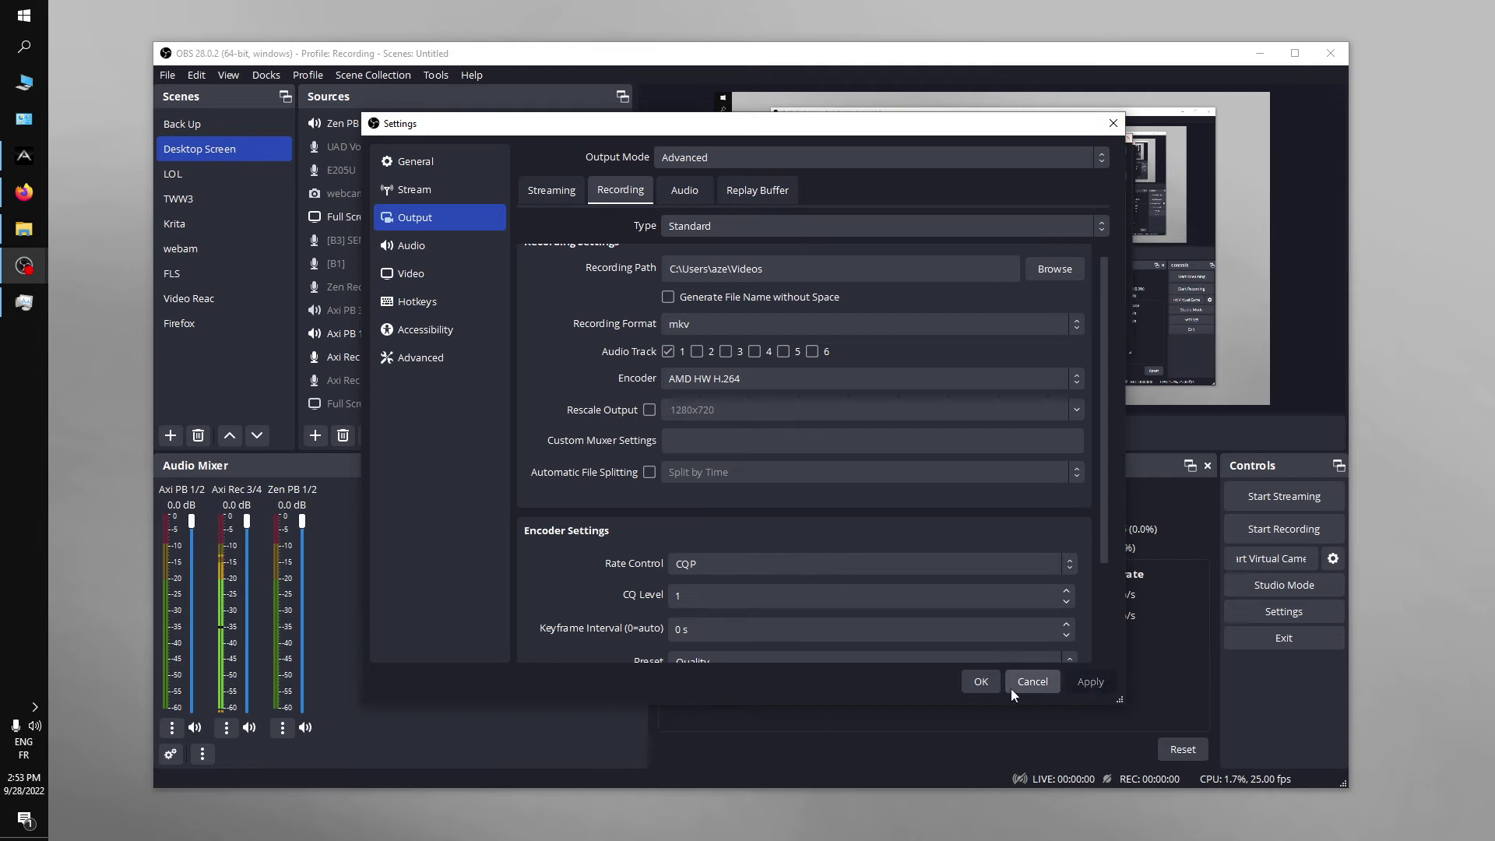
click(989, 684)
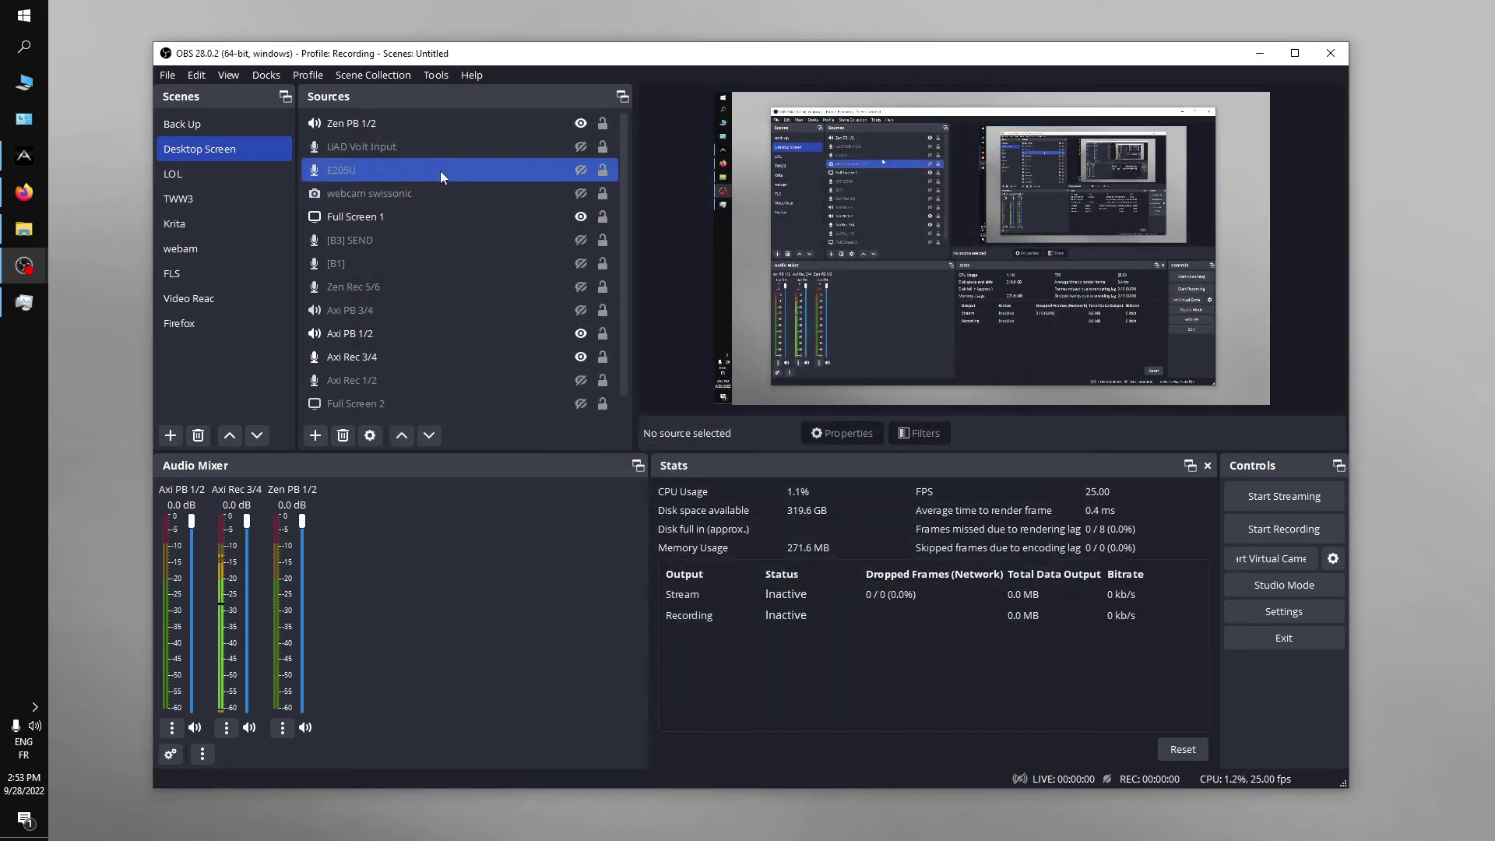
Switch to the Streaming profile and open its output settings for streaming.
click(310, 74)
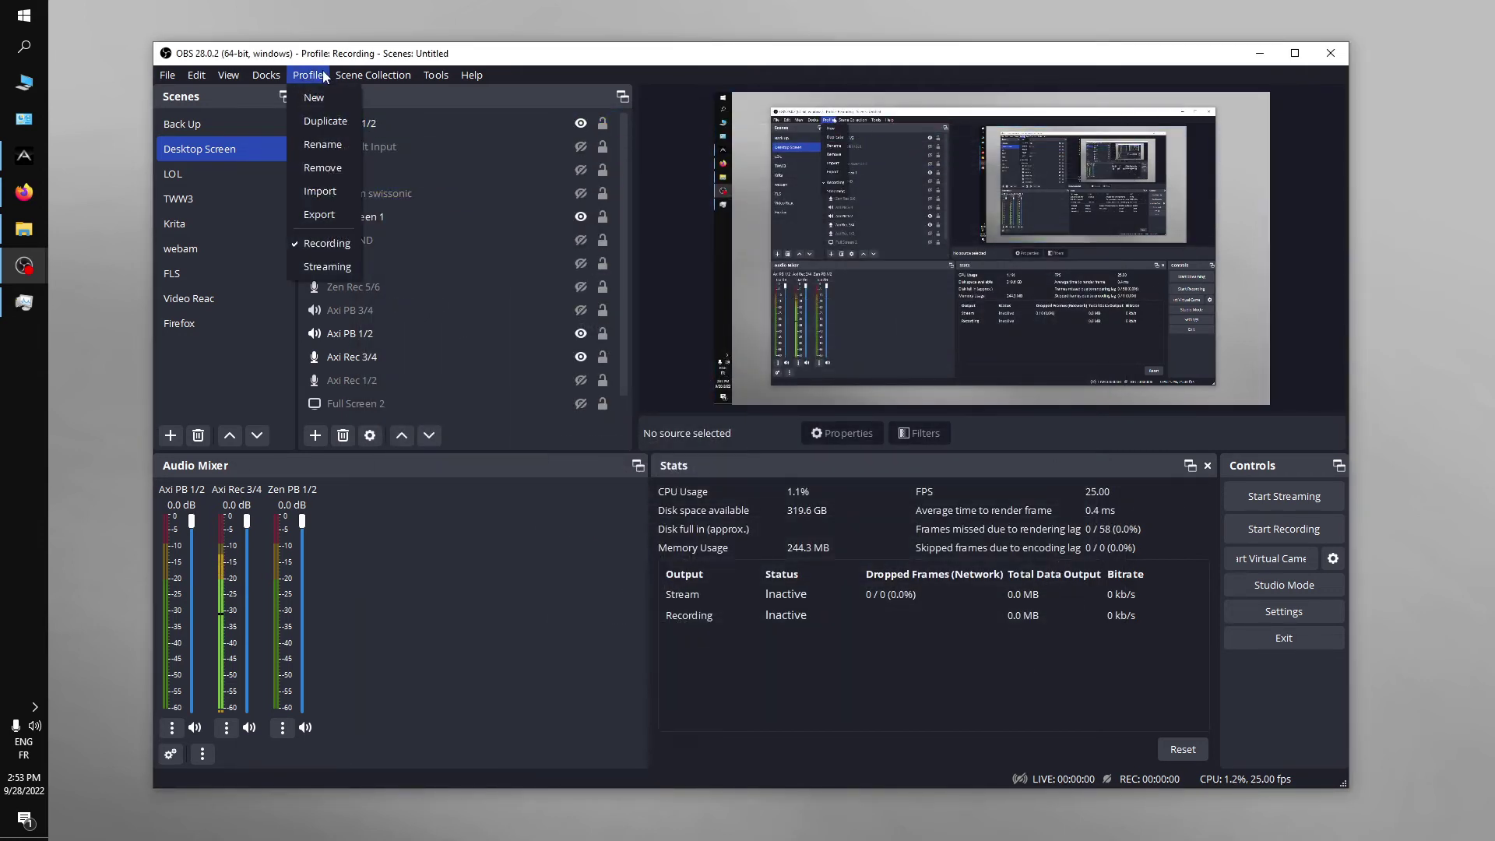
click(320, 266)
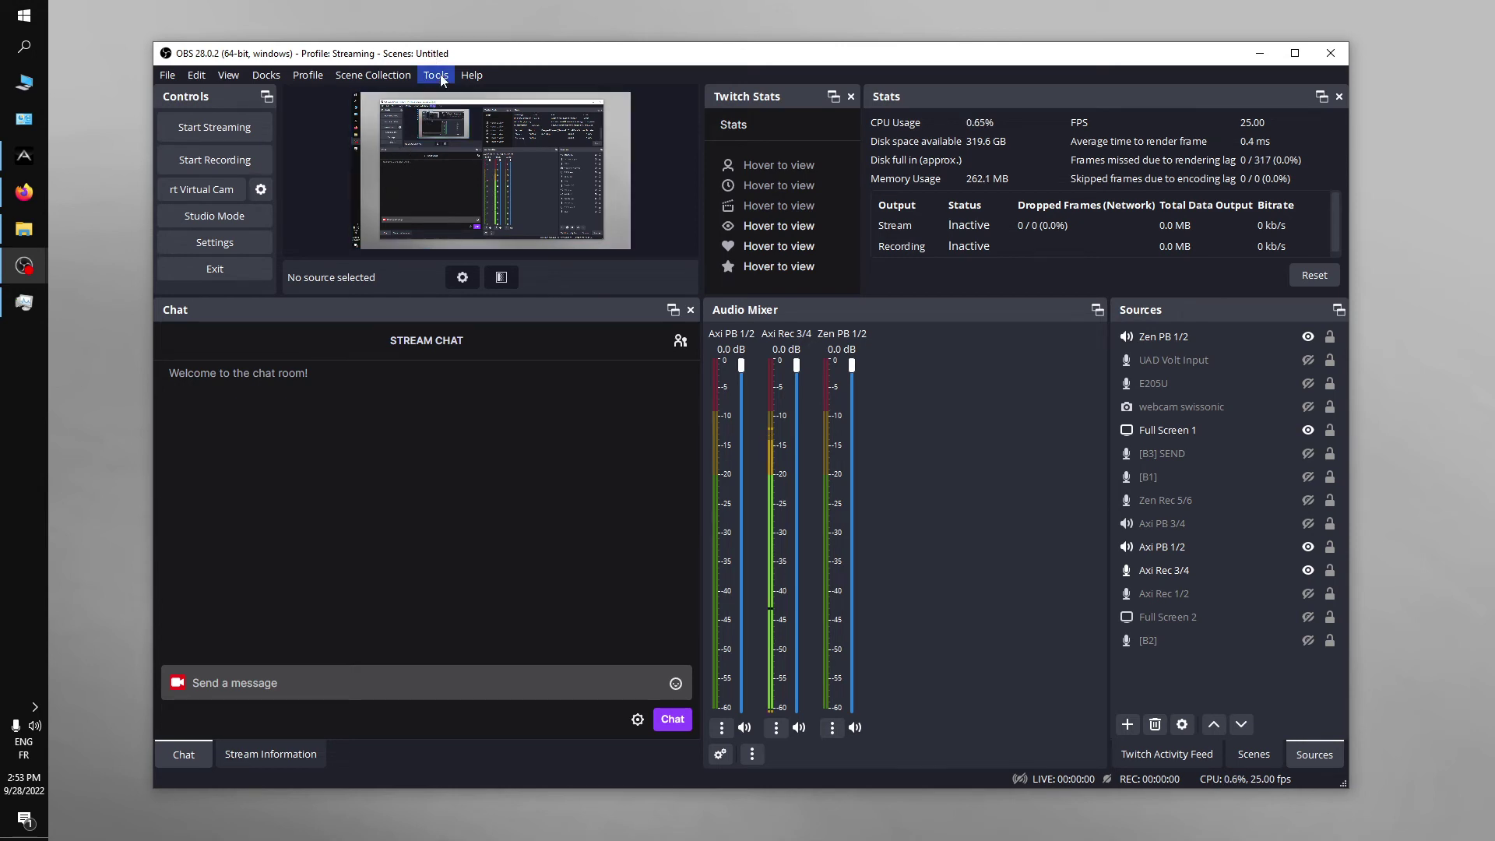
click(257, 246)
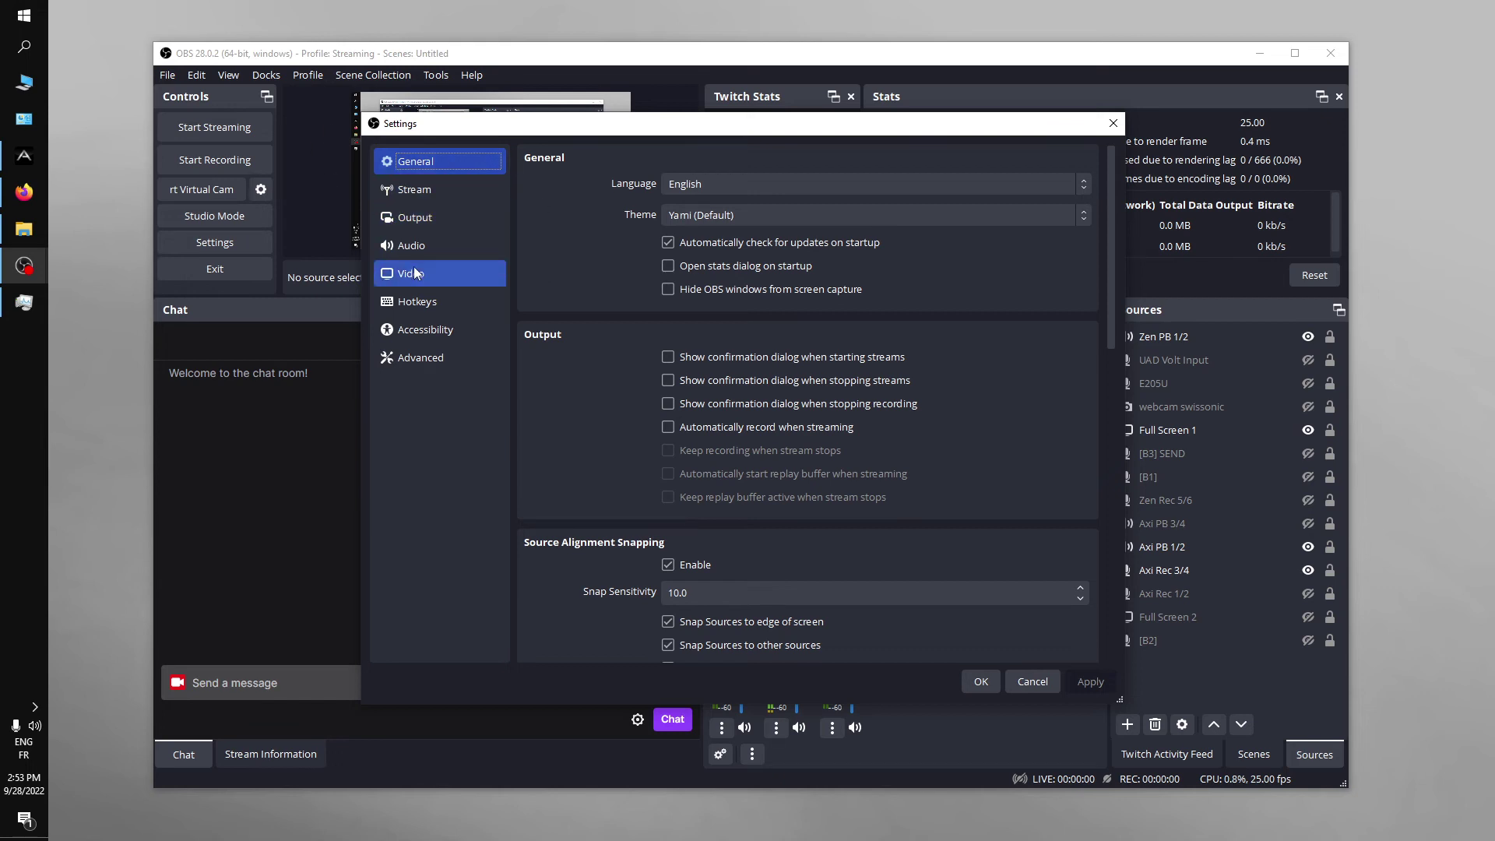
click(470, 212)
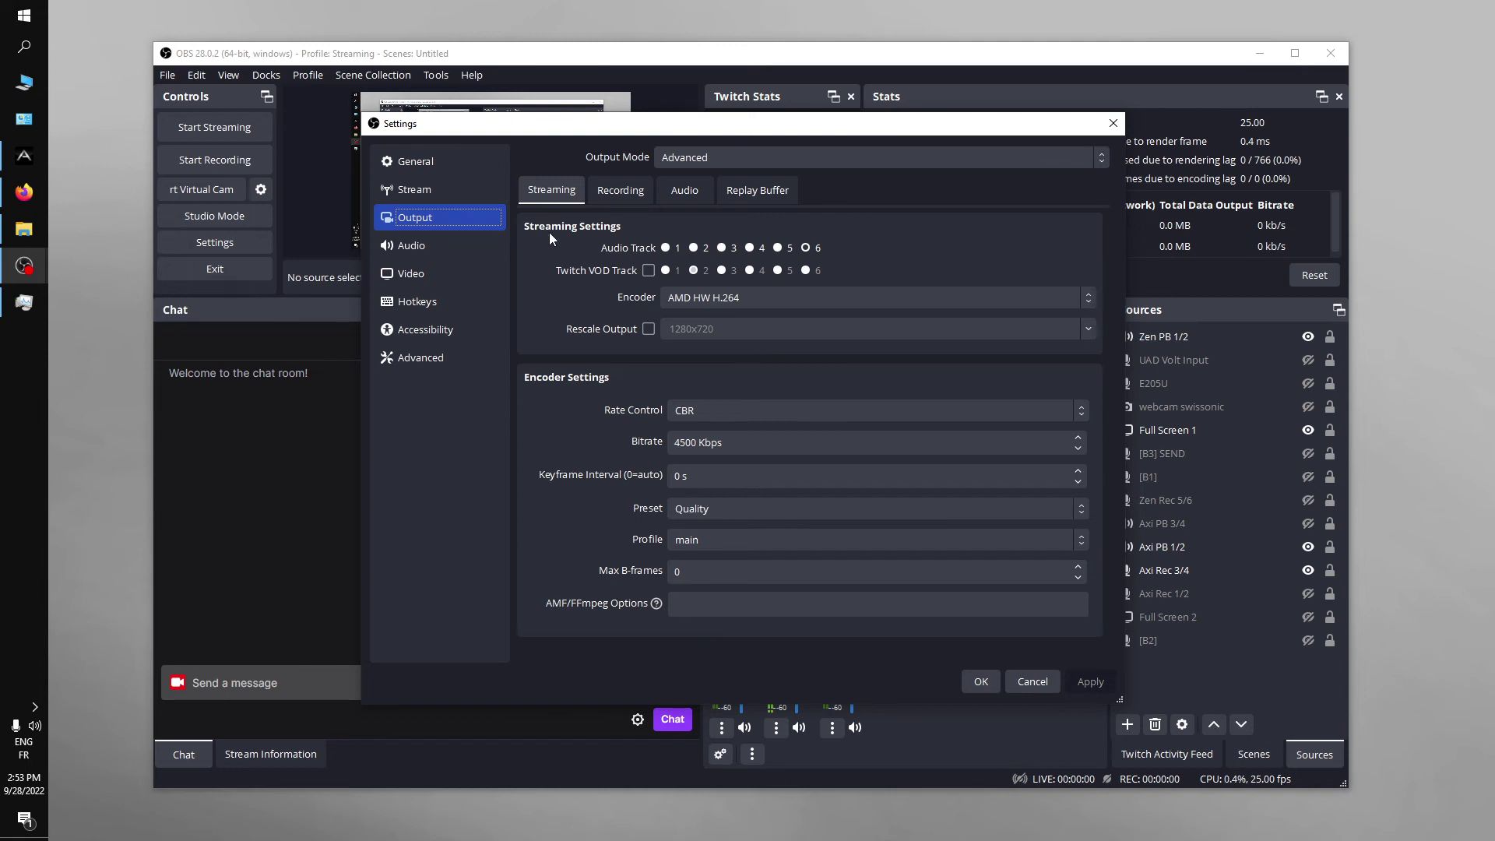
Review the Streaming profile's recording output settings, as well as its streaming audio track and Twitch VOD track options.
click(600, 189)
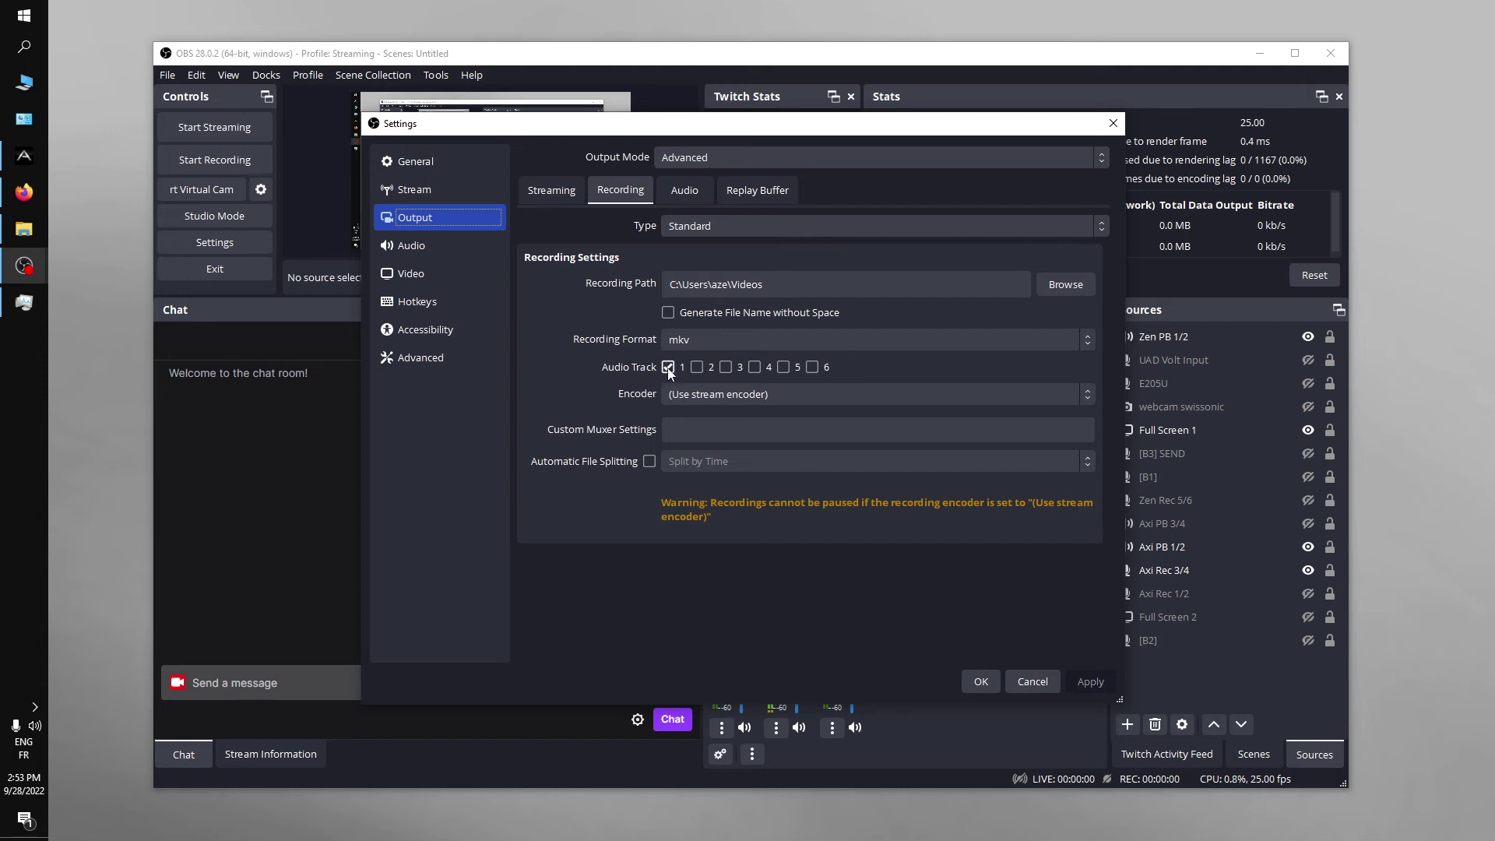
click(562, 199)
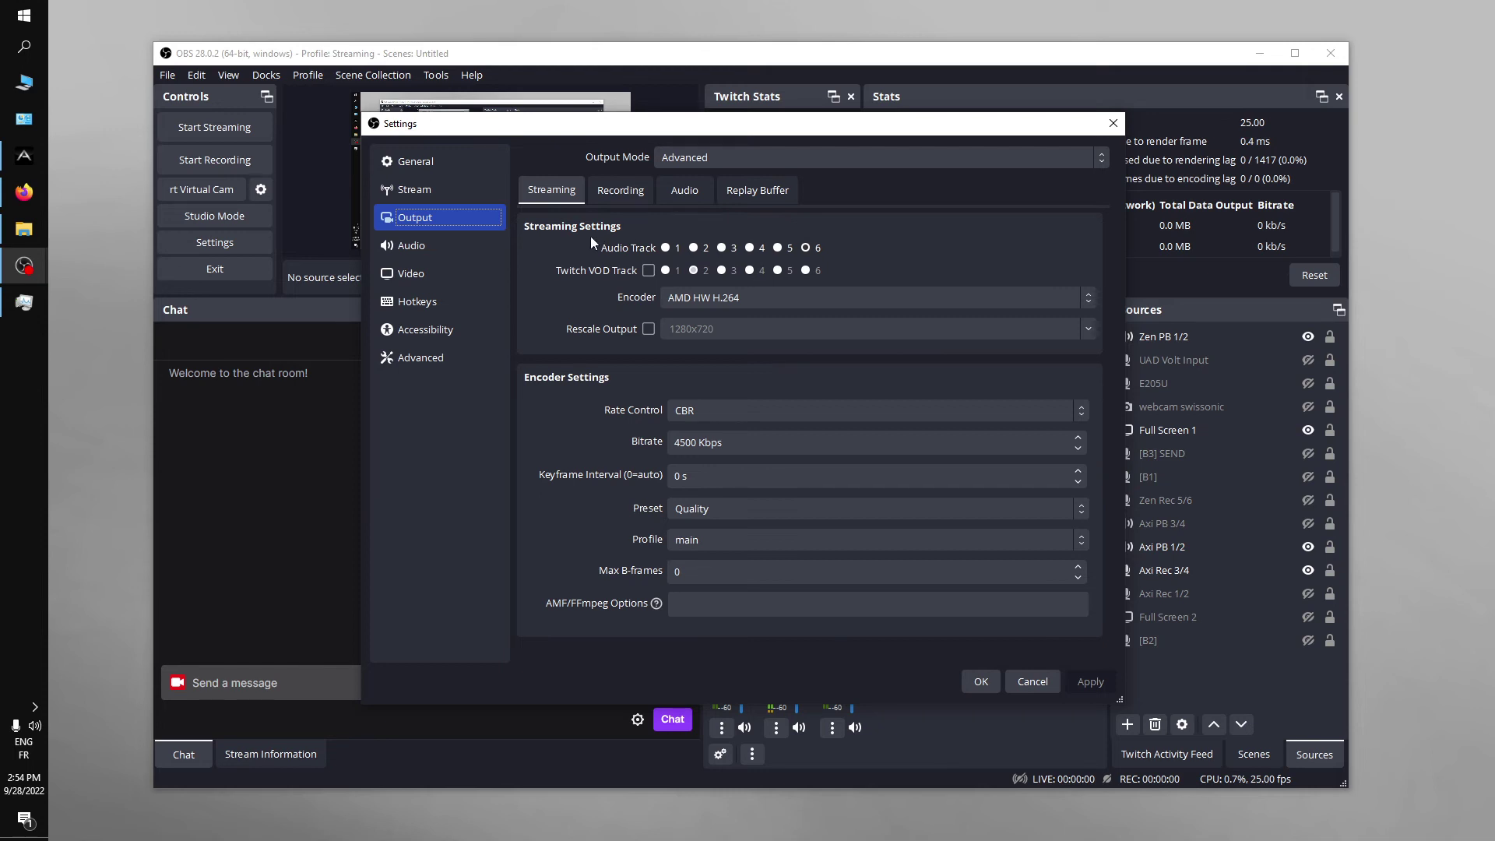
click(804, 247)
click(647, 270)
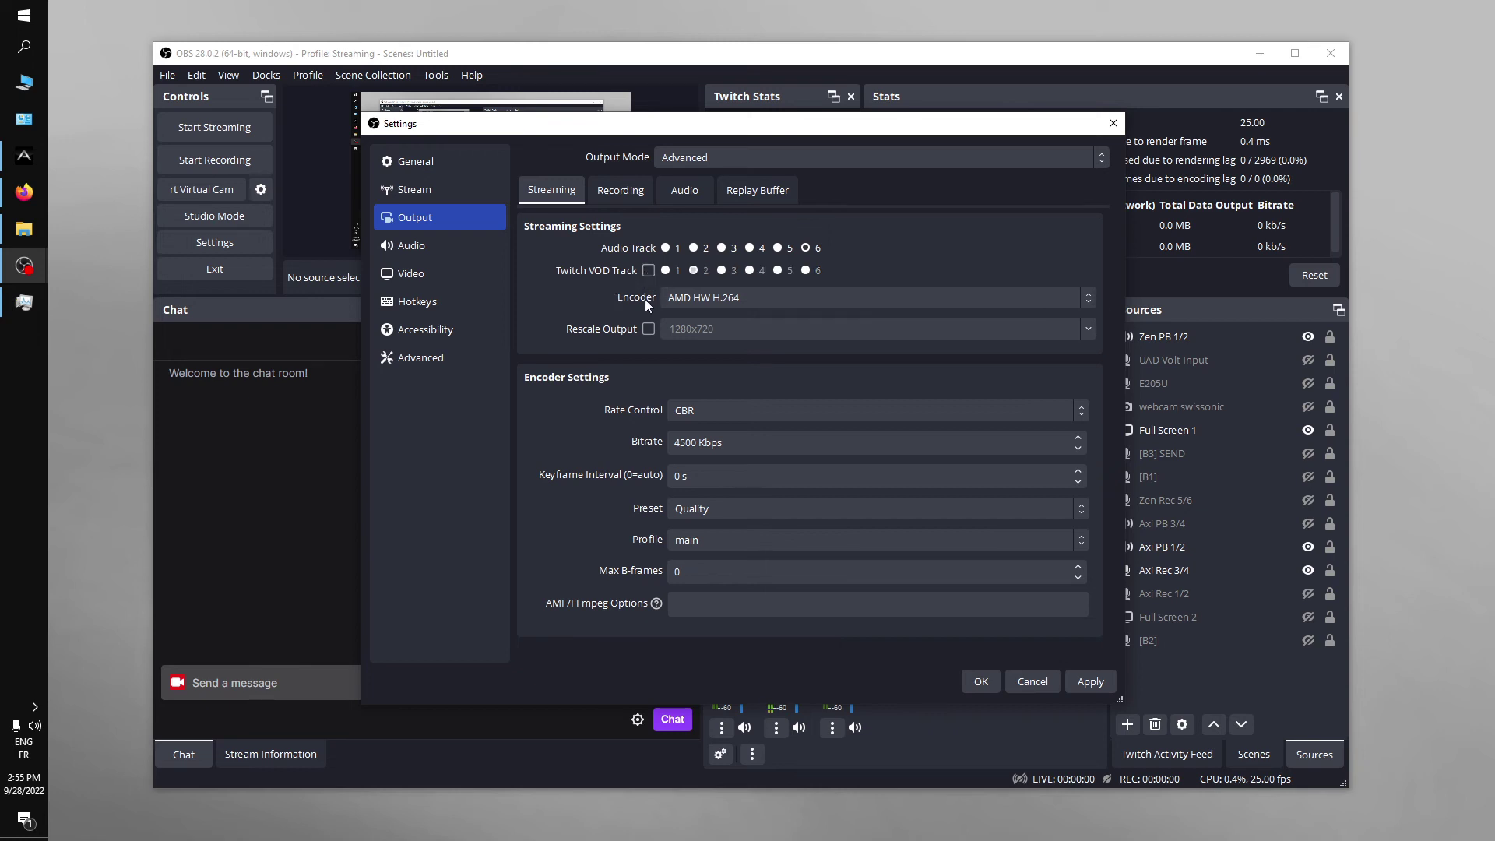
Review the encoders offered for streaming while keeping AMD HW H.264 selected.
click(691, 296)
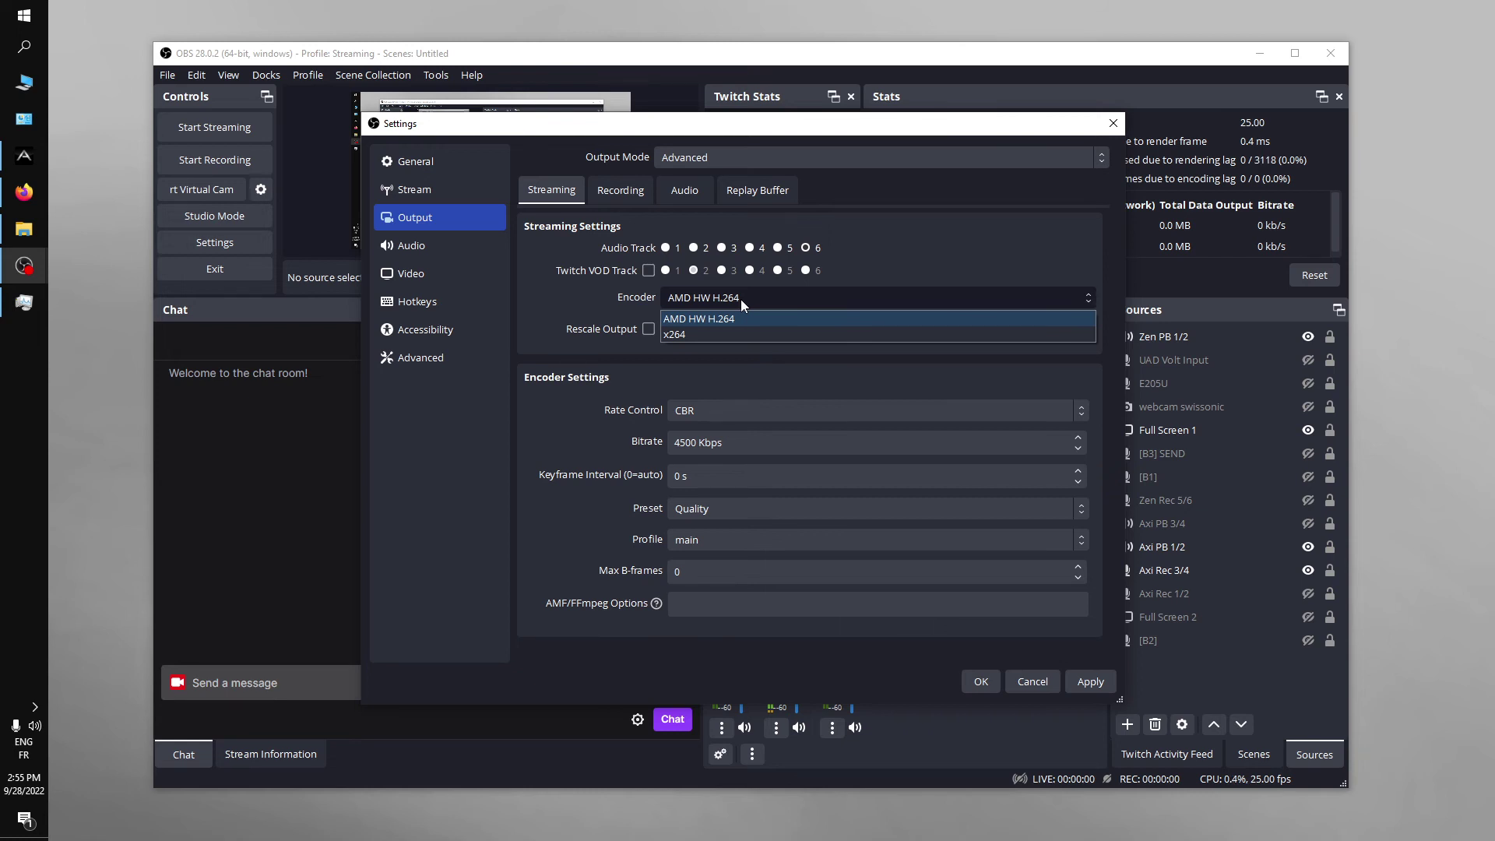
click(848, 265)
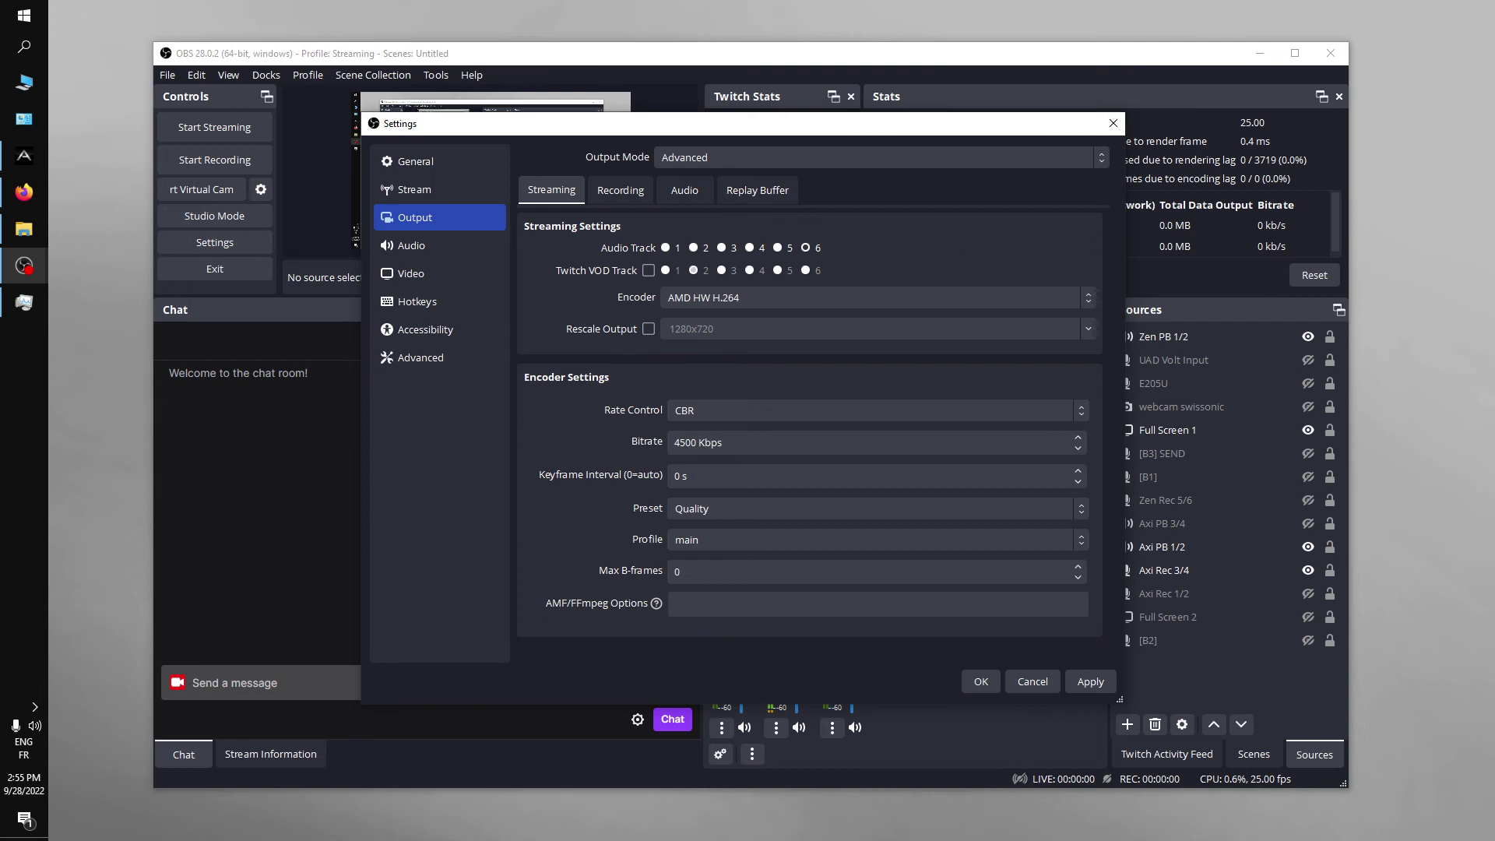
key(alt+Tab)
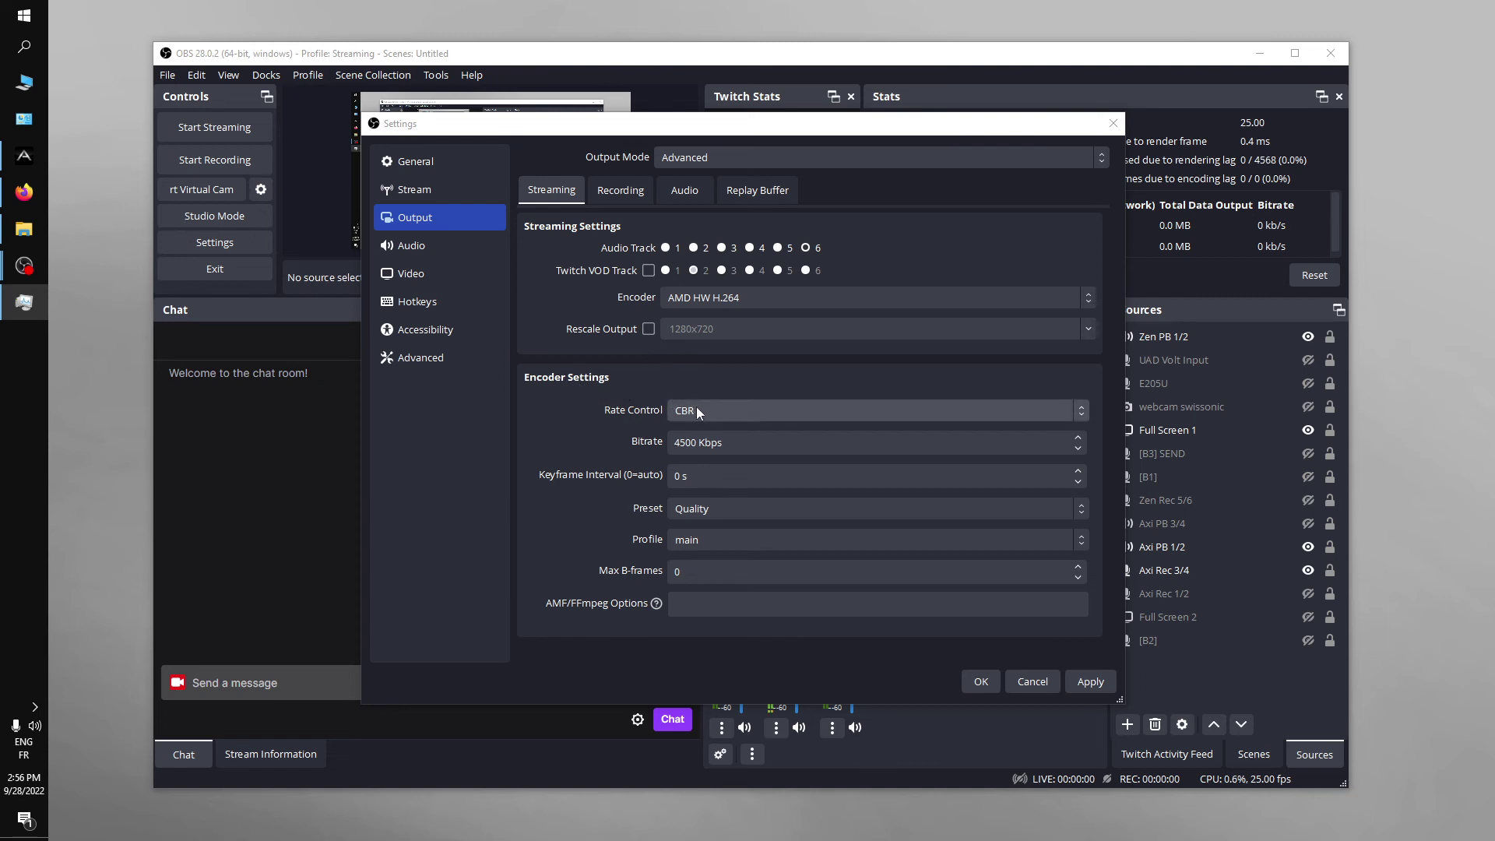
Check the streaming bitrate against the Twitch service's maximum bitrates and review the recording encoder setting.
triple_click(754, 441)
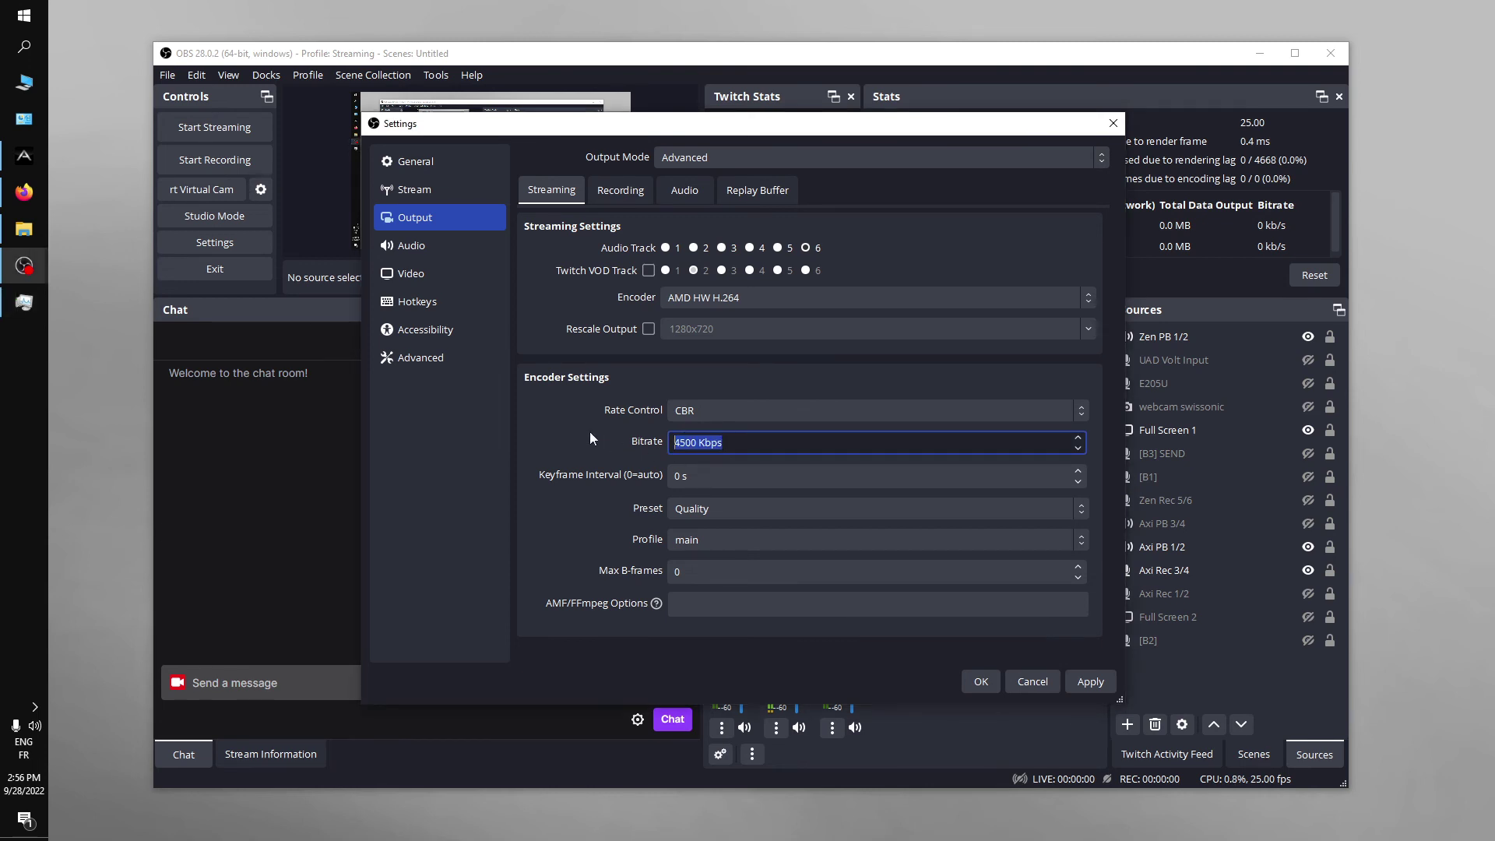
click(466, 190)
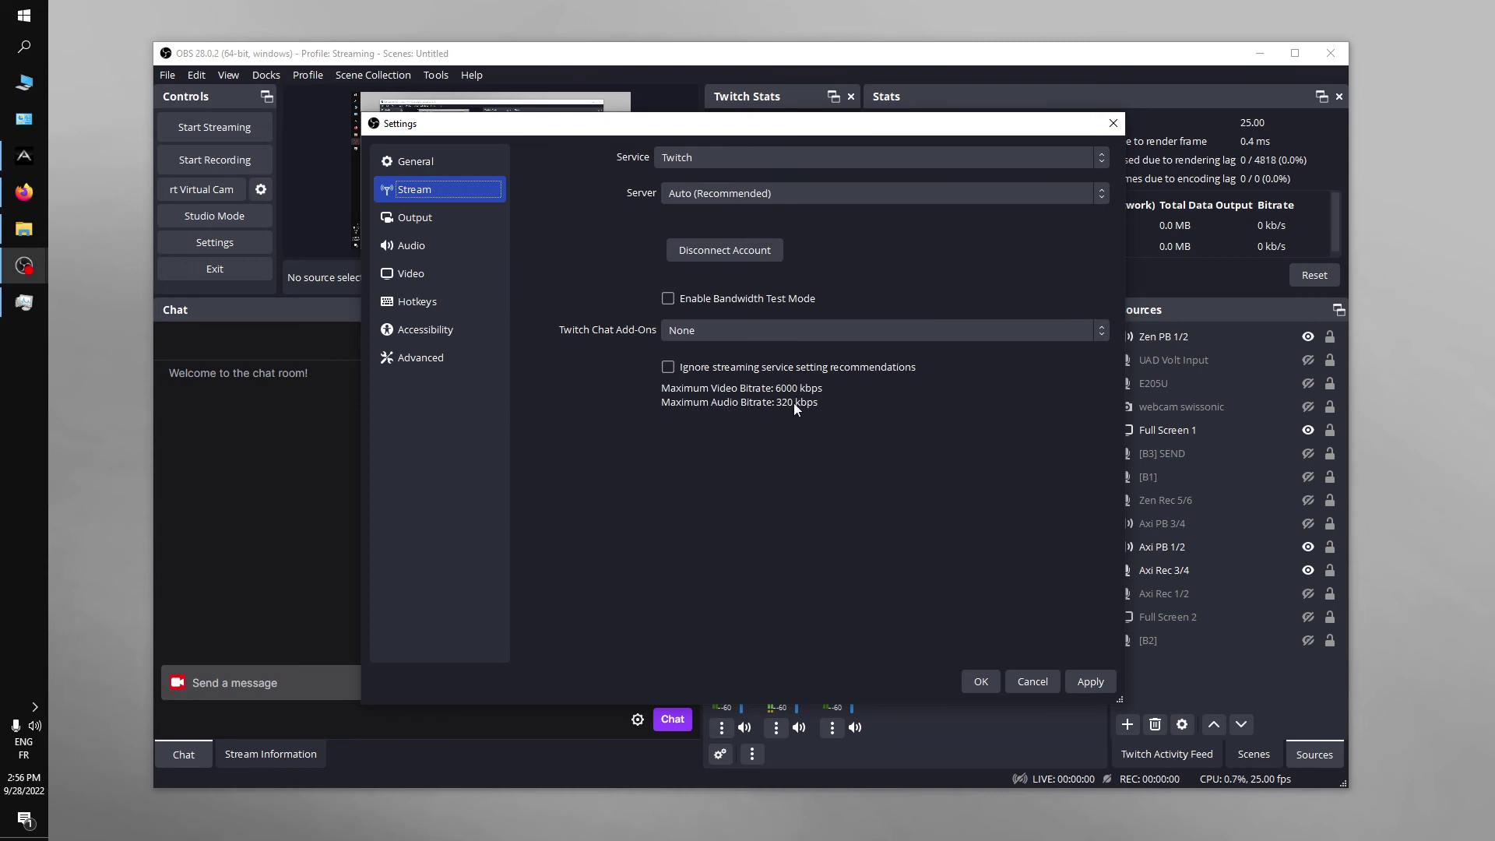
click(464, 226)
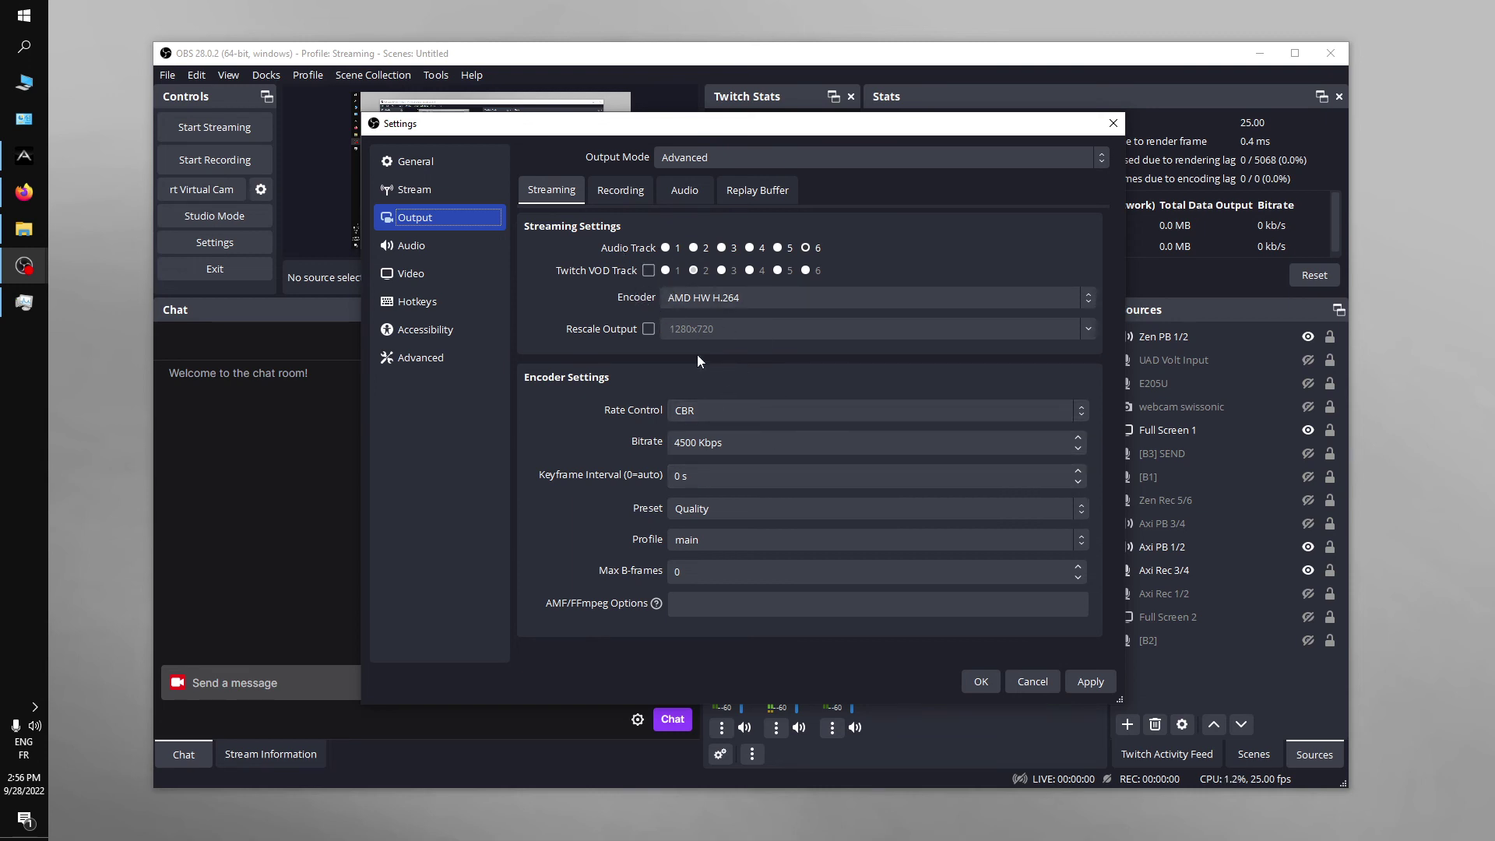
click(629, 190)
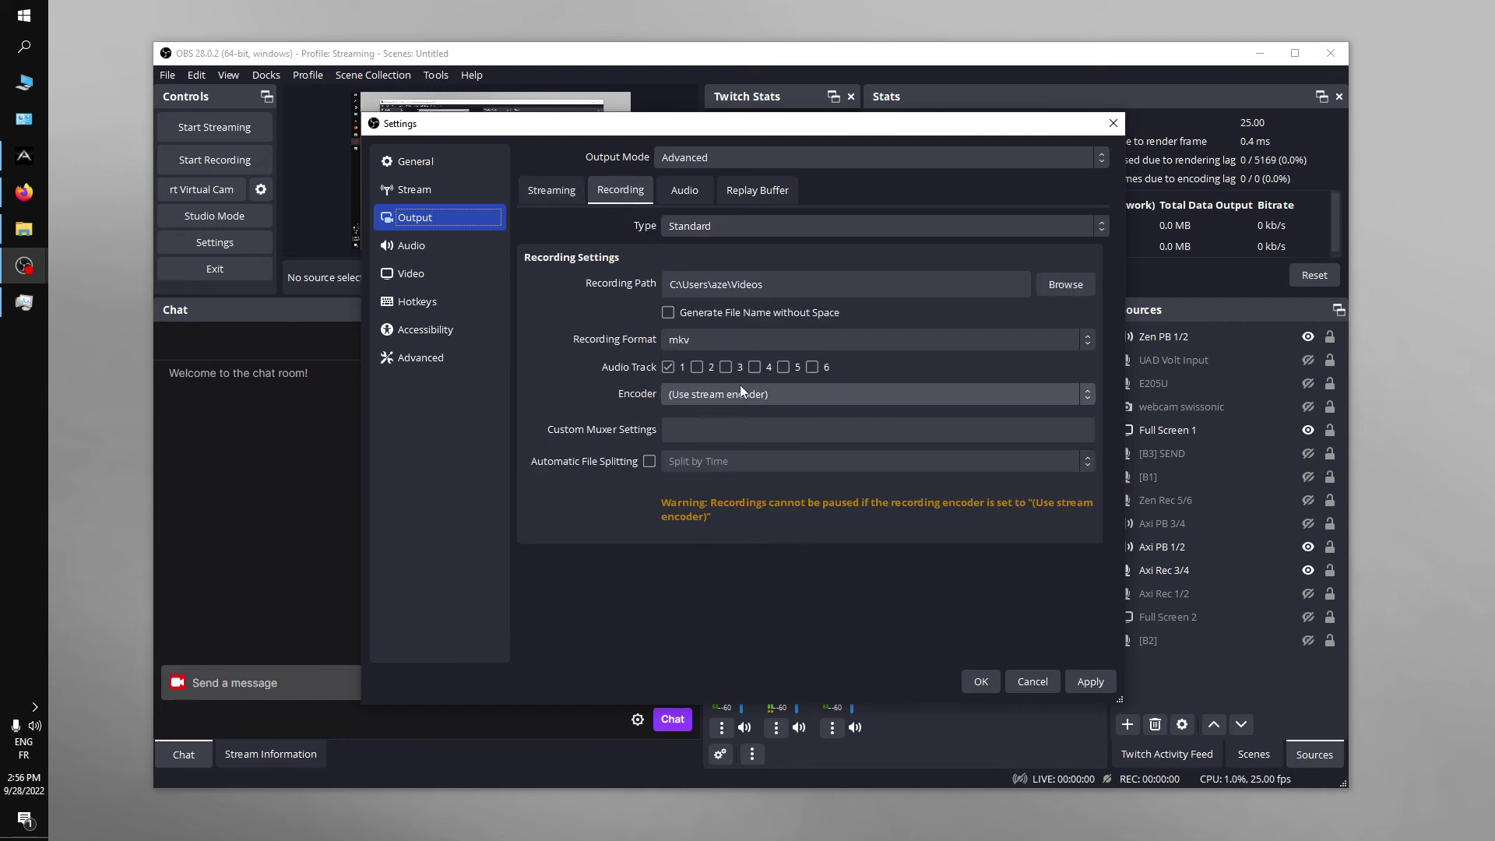
click(554, 190)
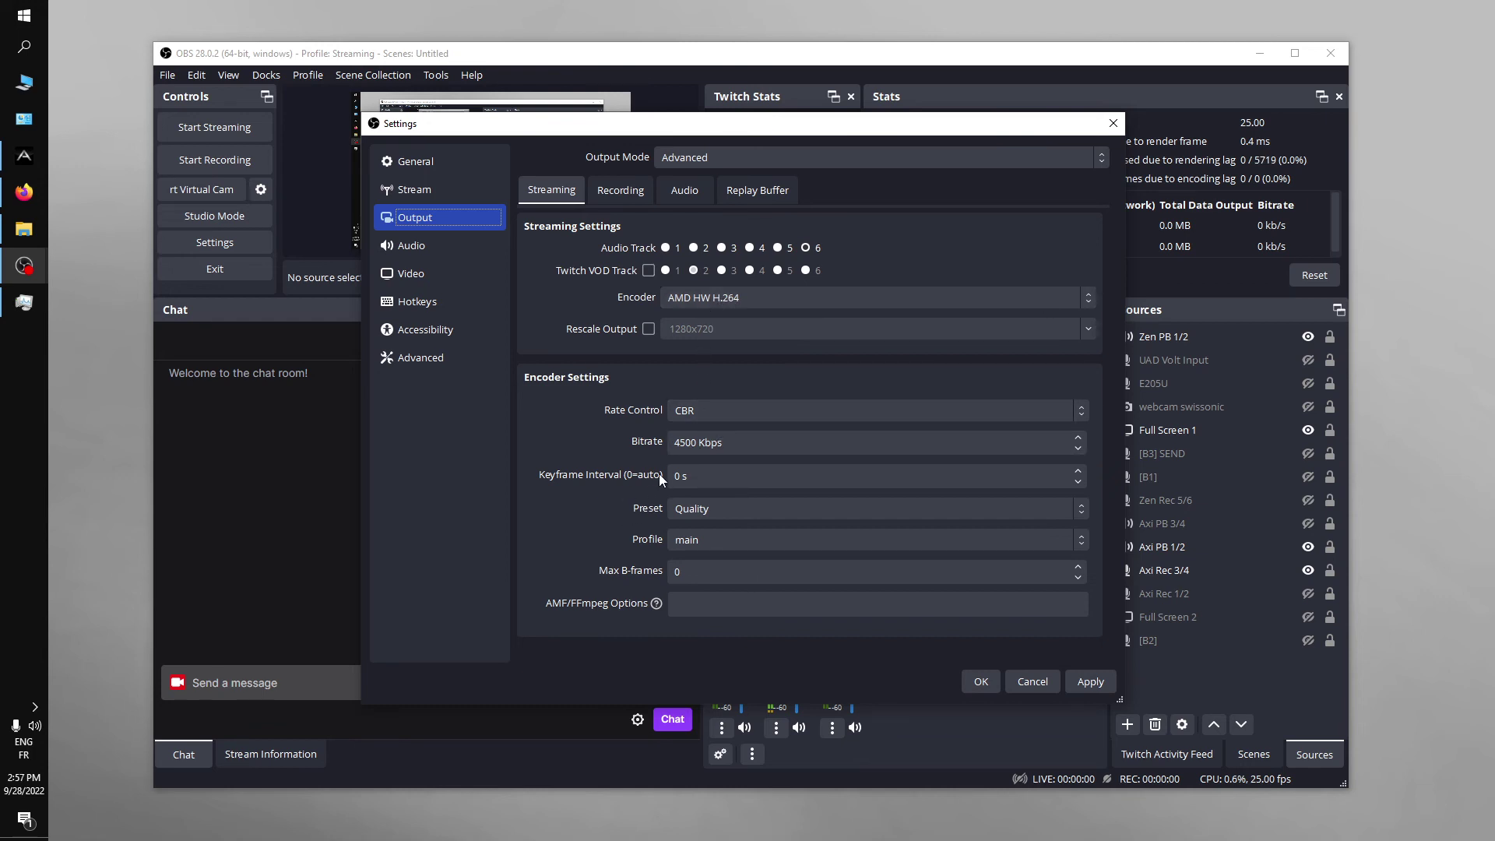
Change the streaming encoder to x264 with a bitrate of 4500 Kbps and review its CPU usage preset options.
click(703, 301)
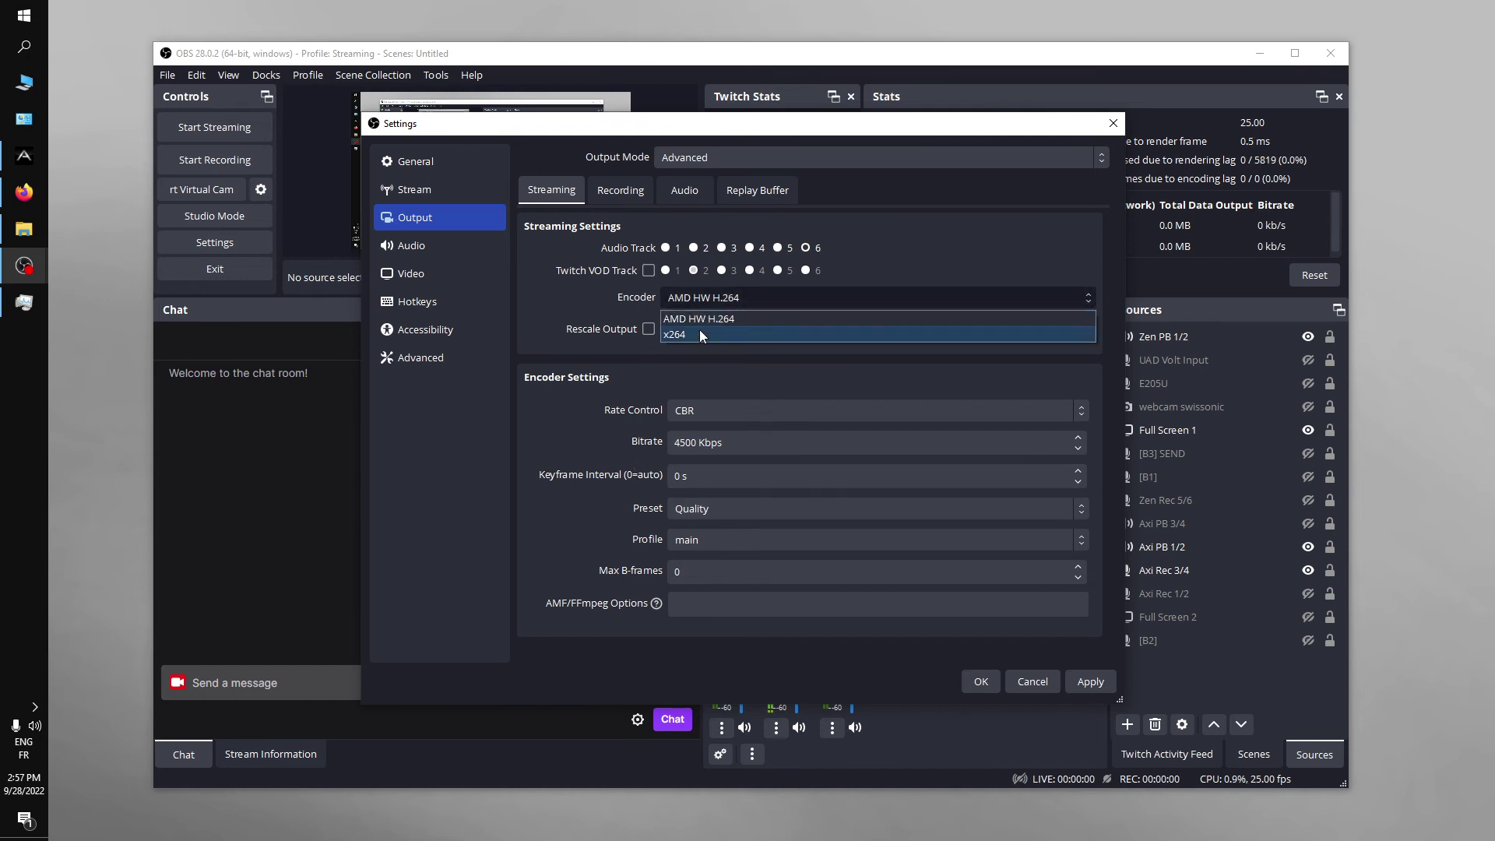
click(699, 333)
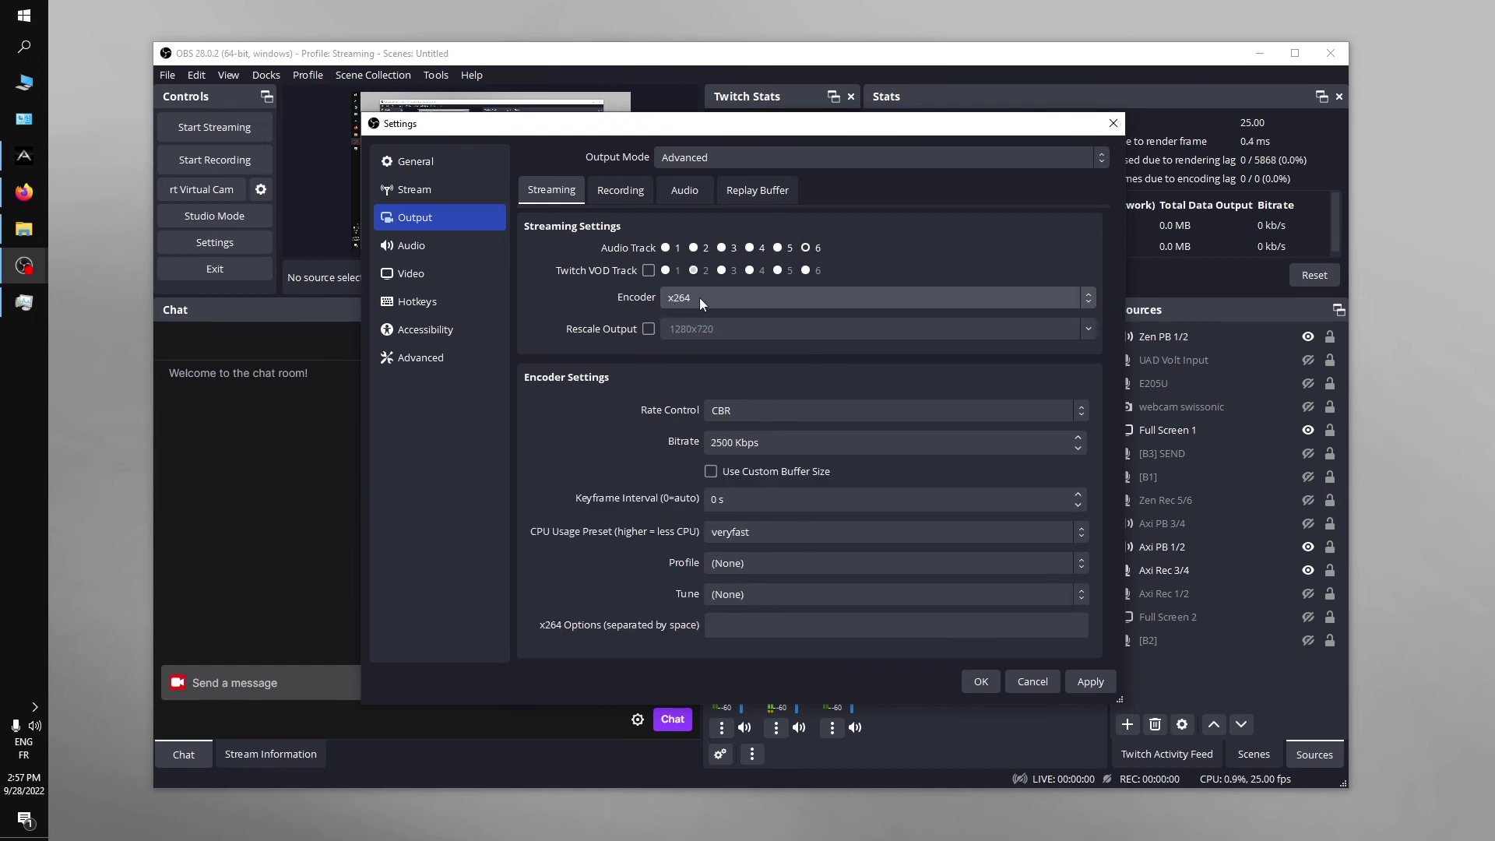
drag(774, 442, 612, 444)
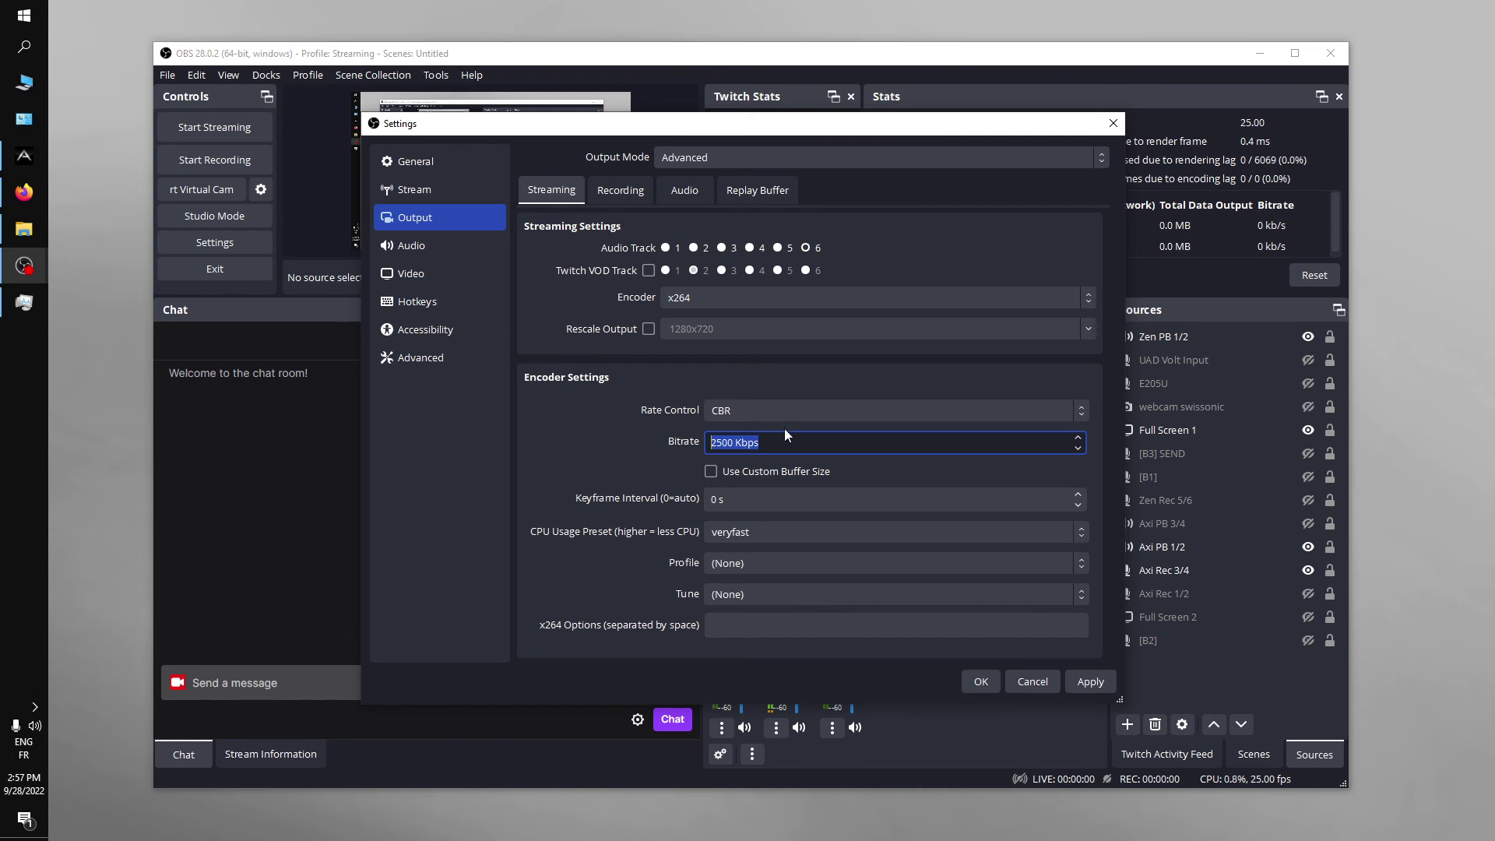
text(4500)
key(Tab)
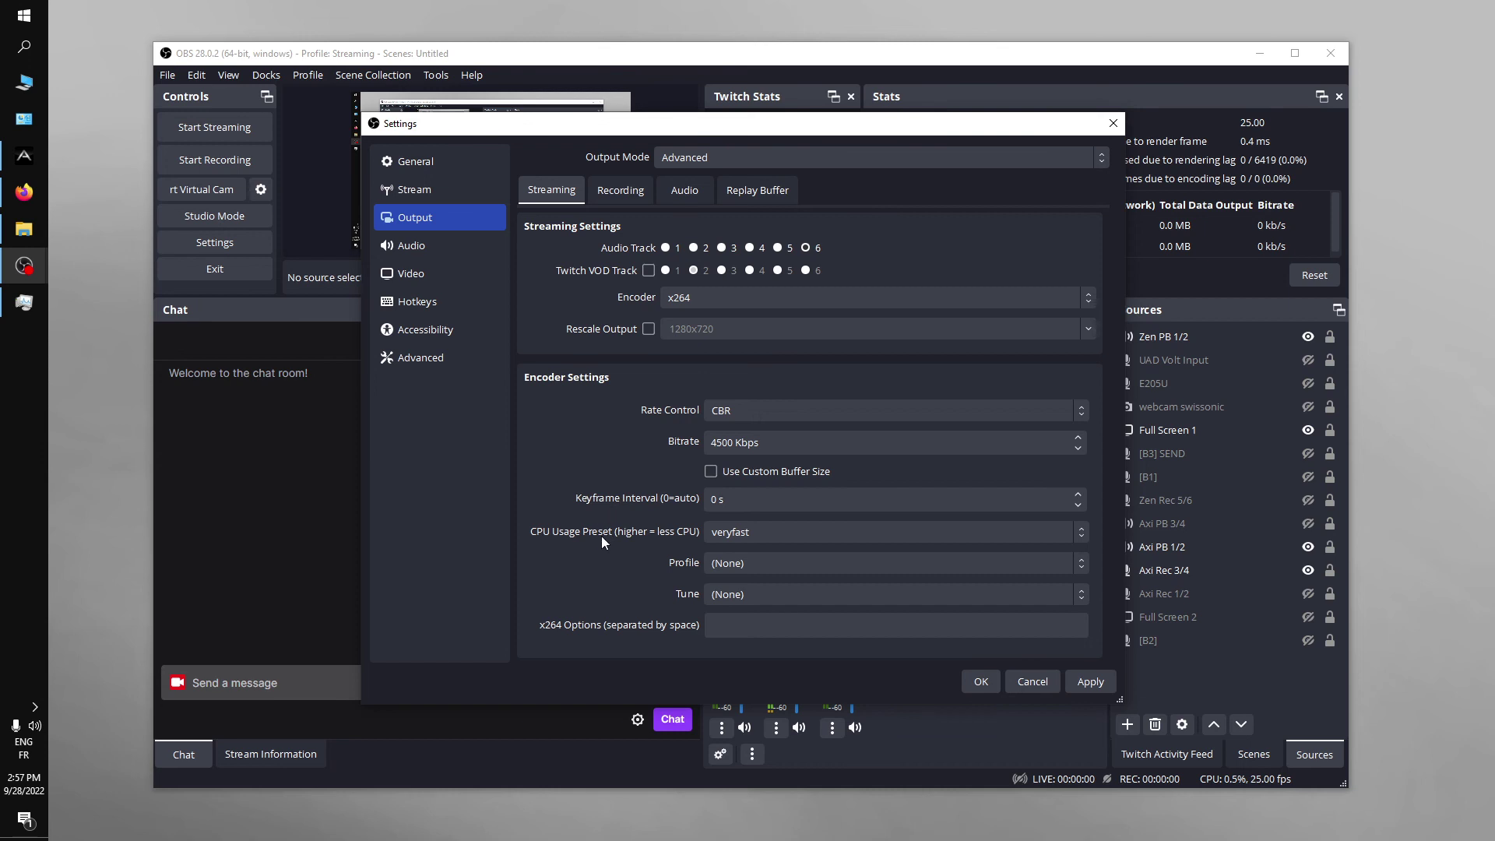
click(745, 539)
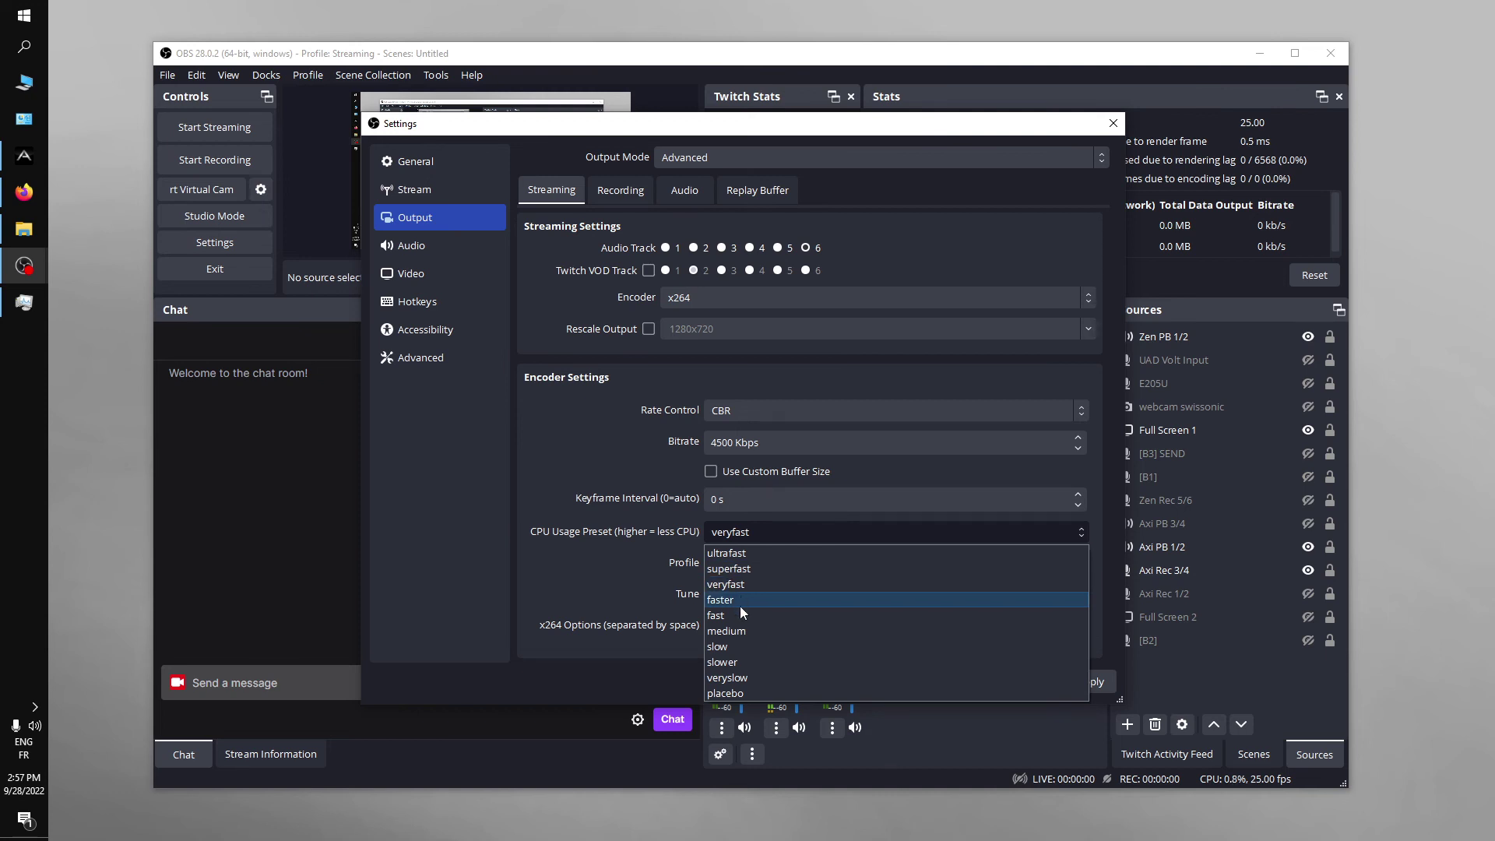
click(573, 459)
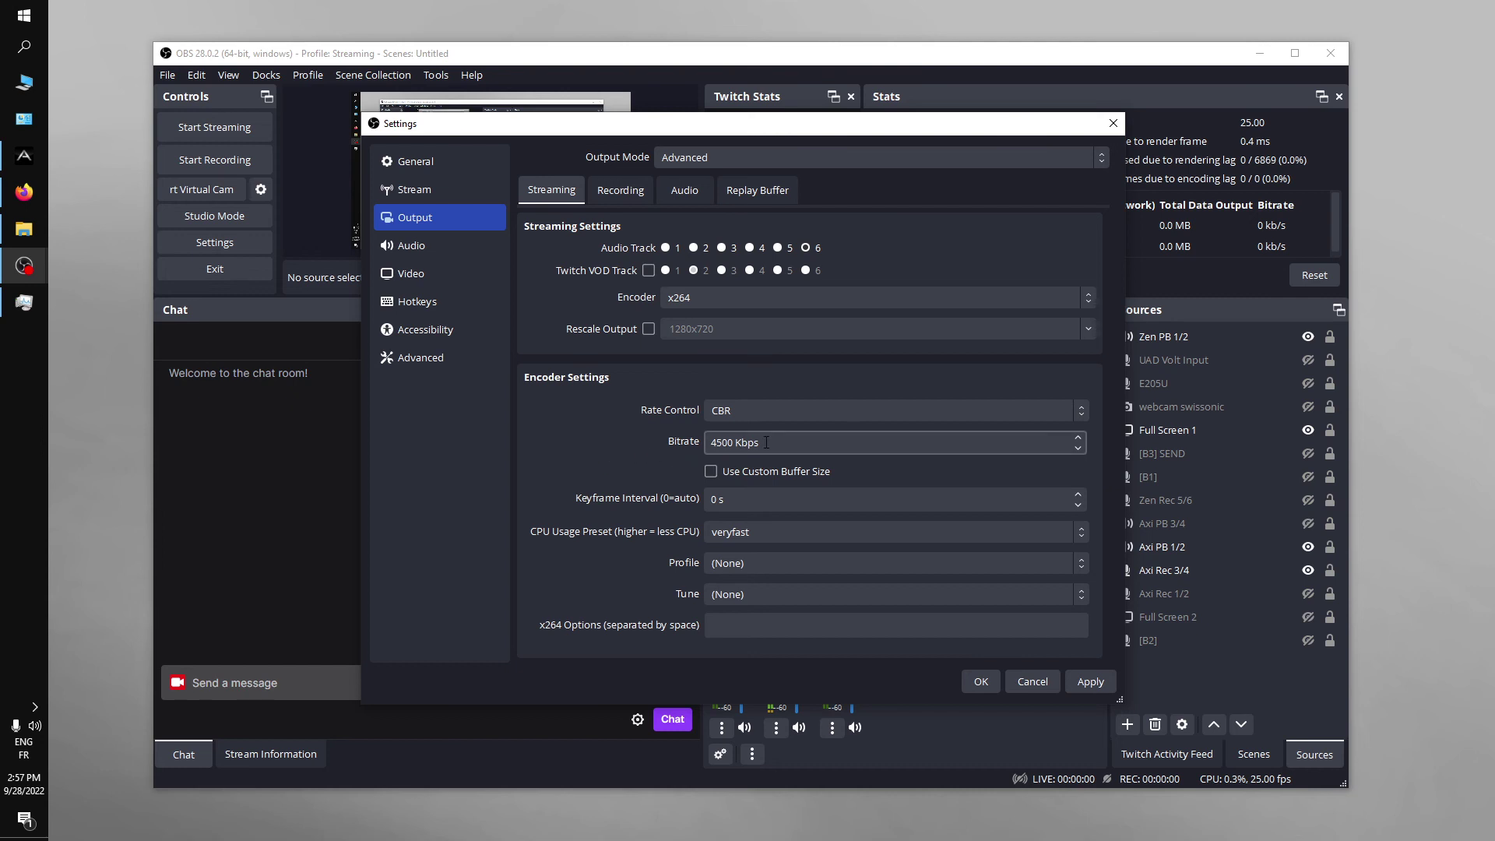
Review the x264 streaming bitrate and rate control options, and close the settings without saving the changes.
click(749, 442)
drag(748, 442, 710, 442)
click(581, 477)
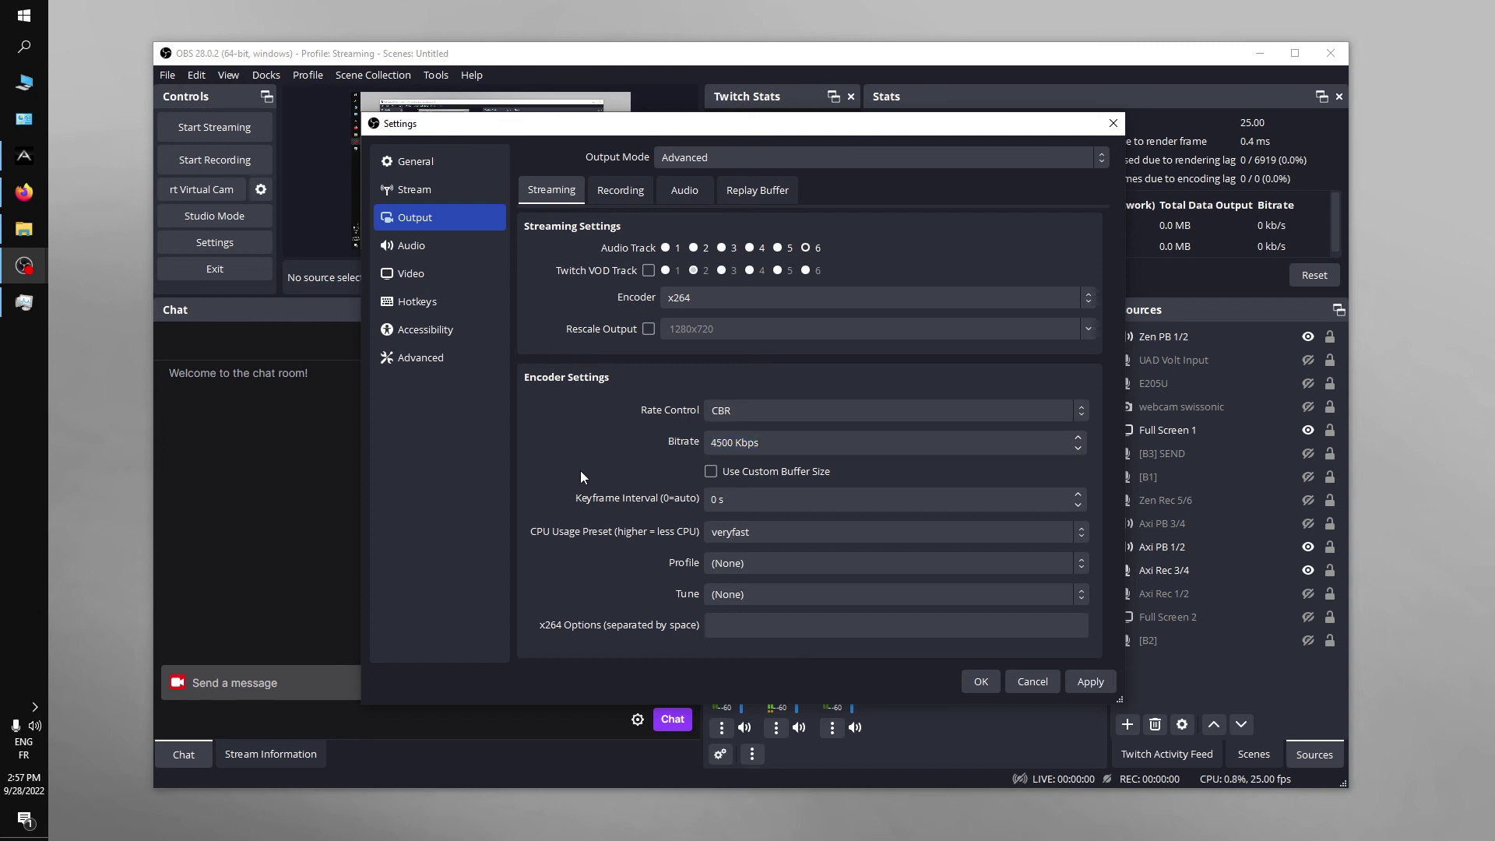
click(738, 408)
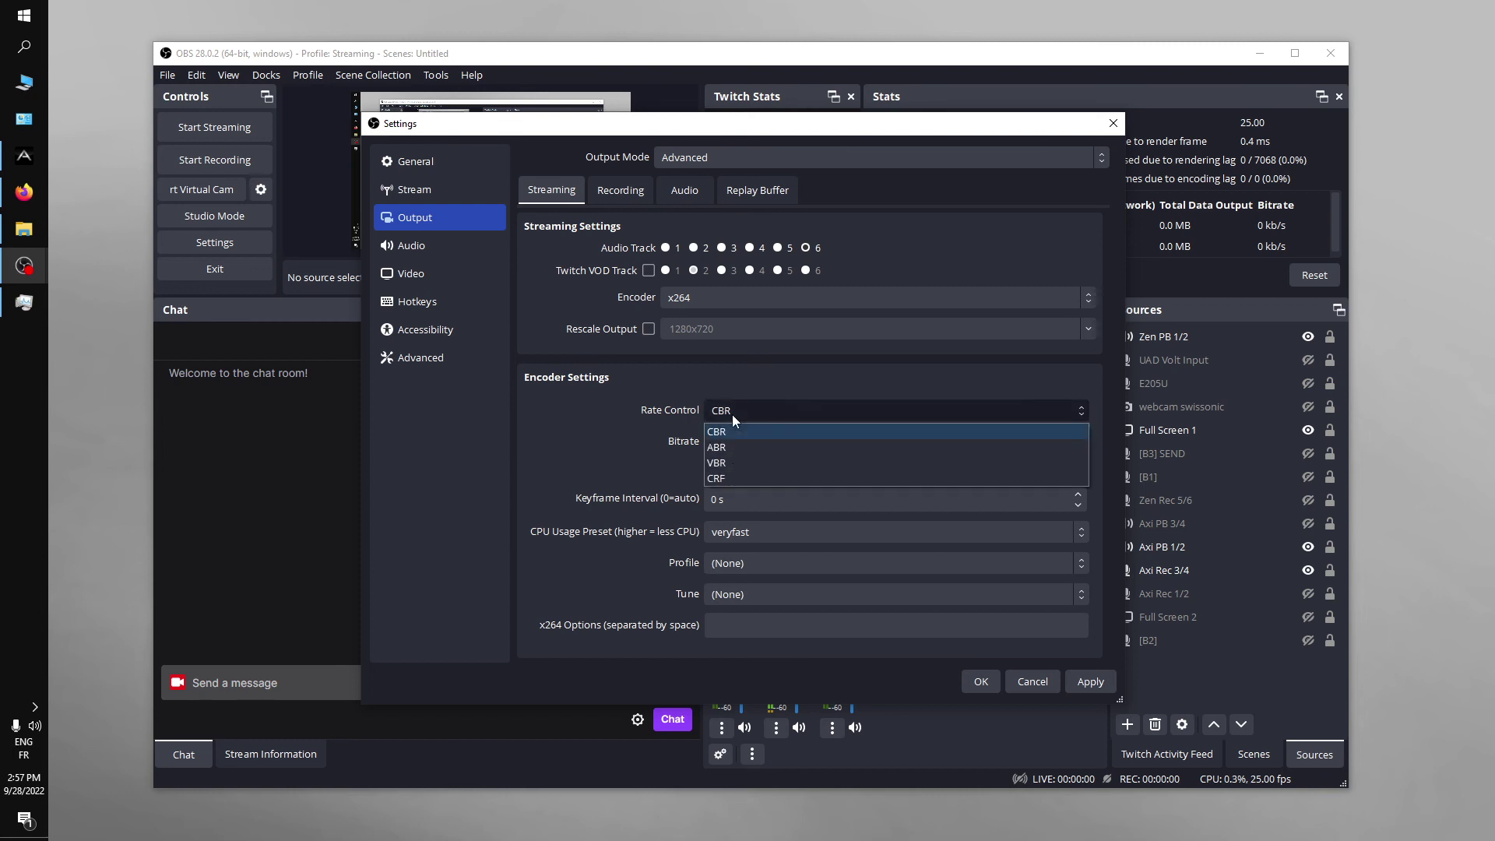
click(626, 447)
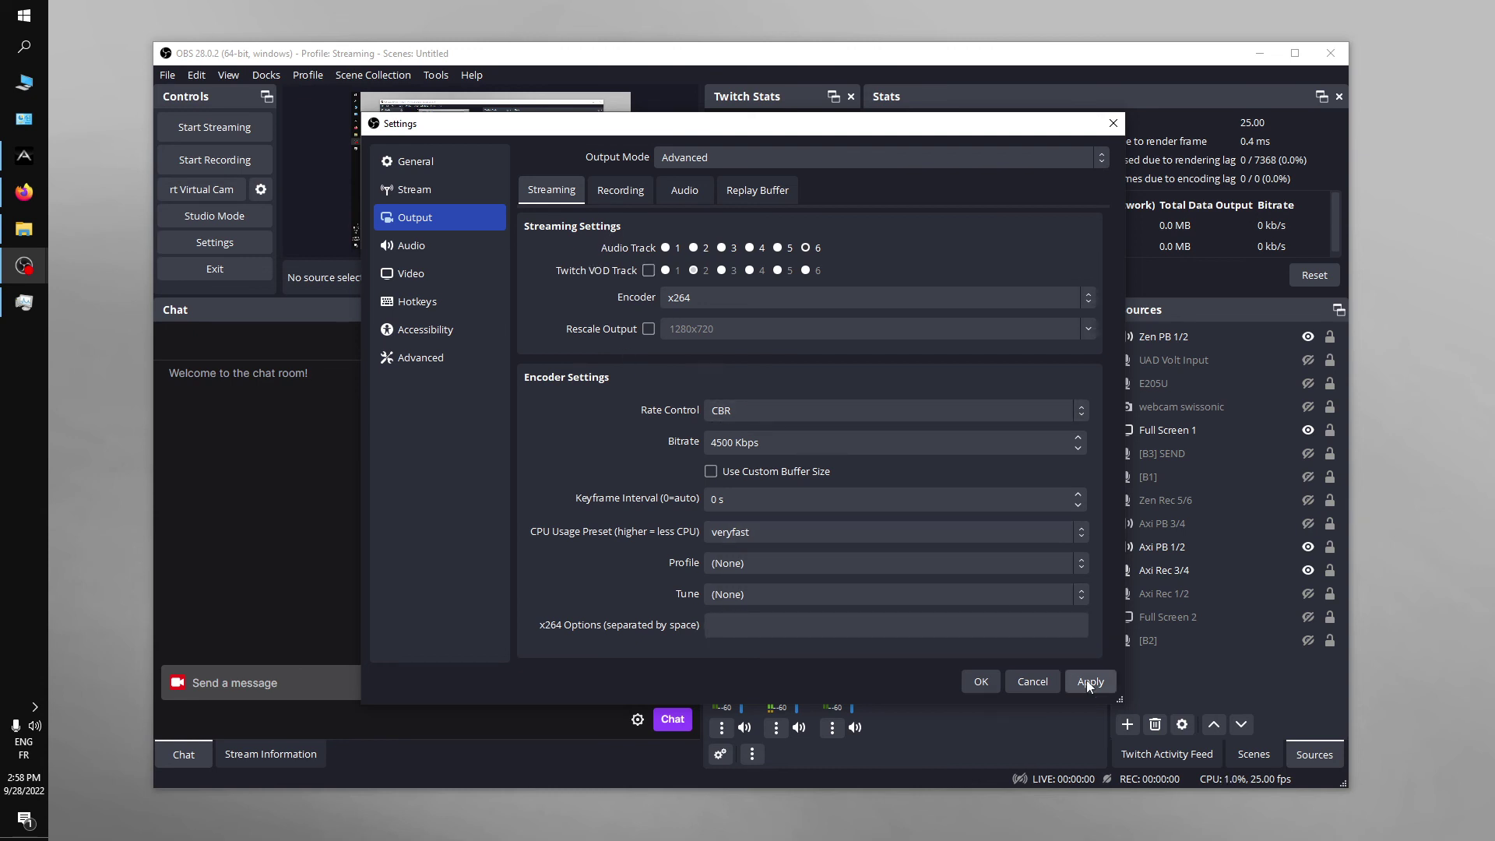
click(1025, 683)
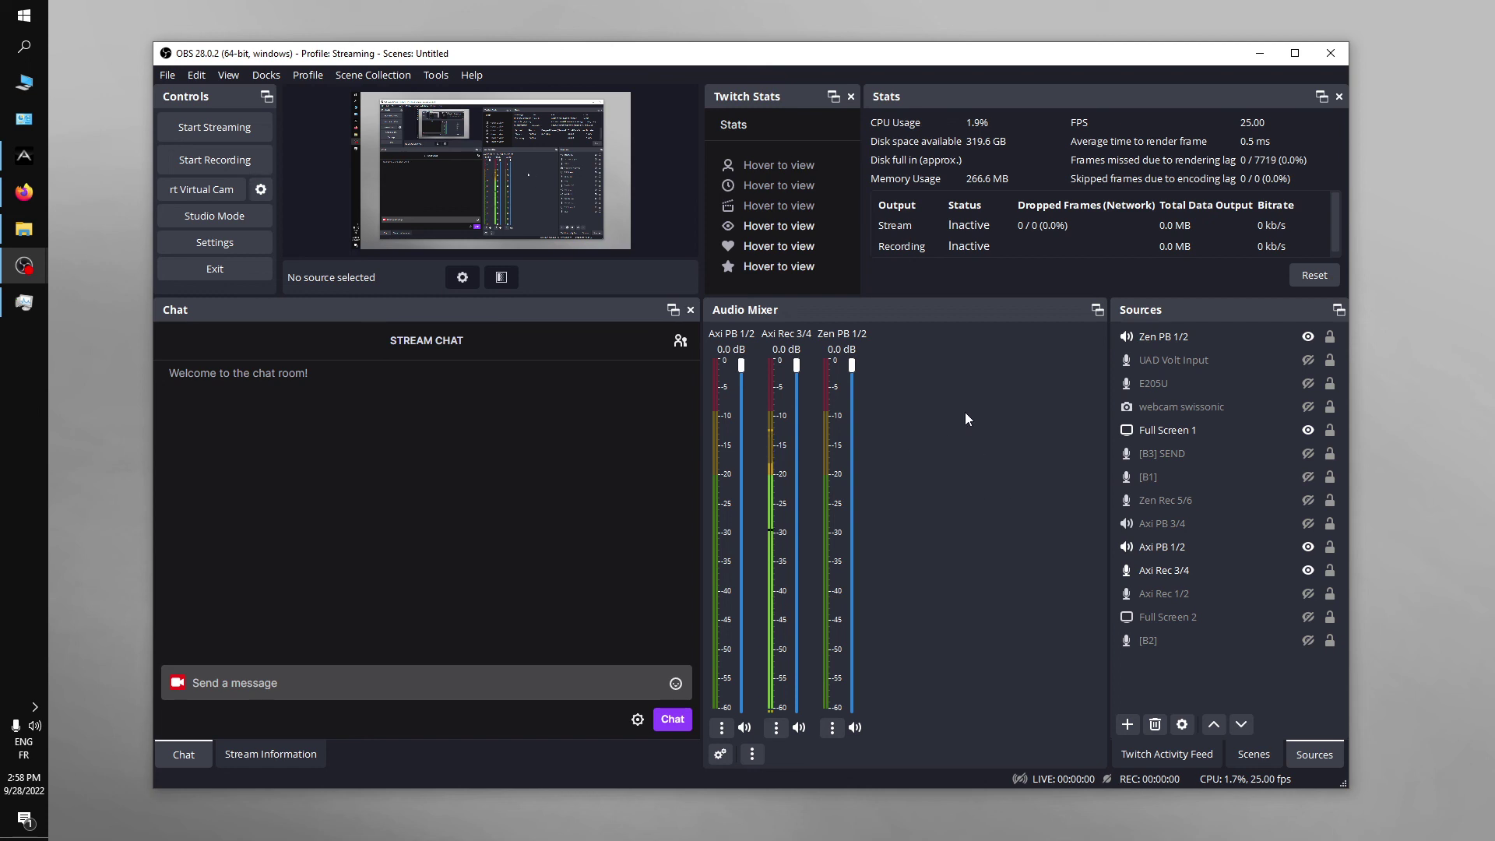
Open the Advanced Audio Properties and enlarge the window to examine the track assignments of the active audio sources.
right_click(987, 456)
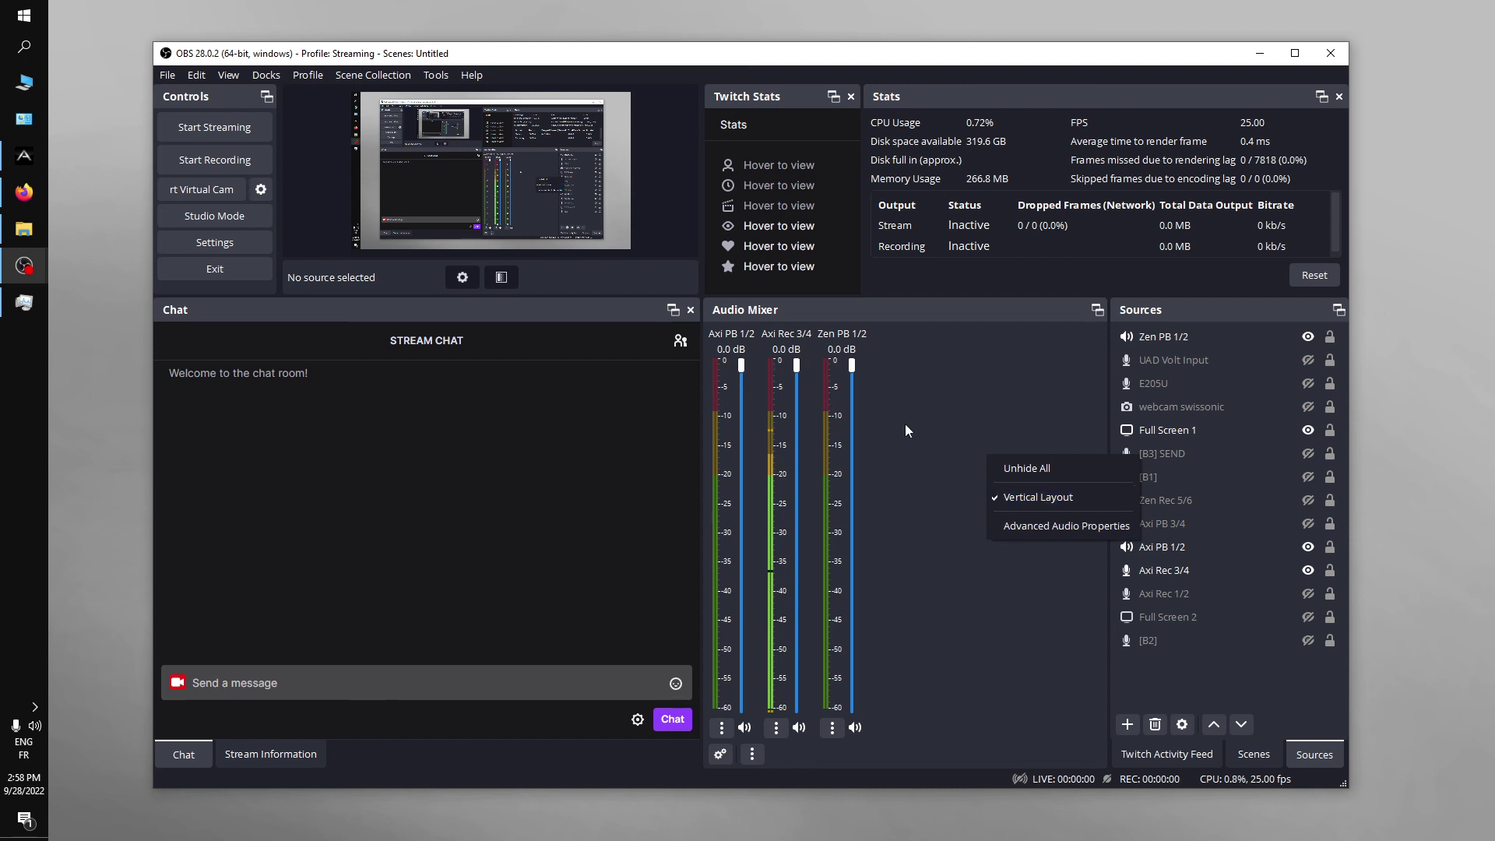
click(1071, 527)
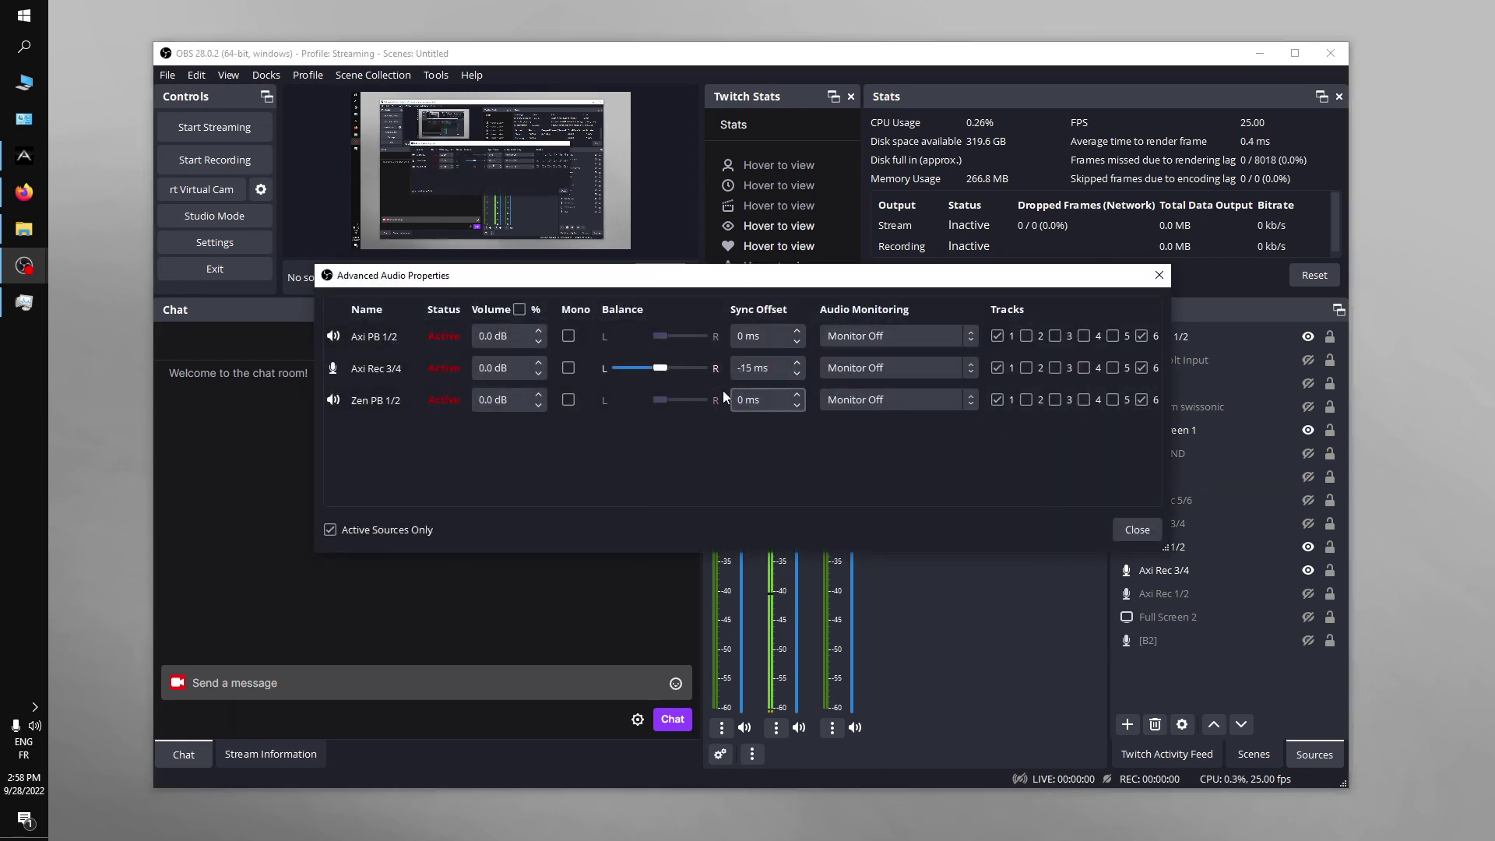
drag(752, 281, 615, 169)
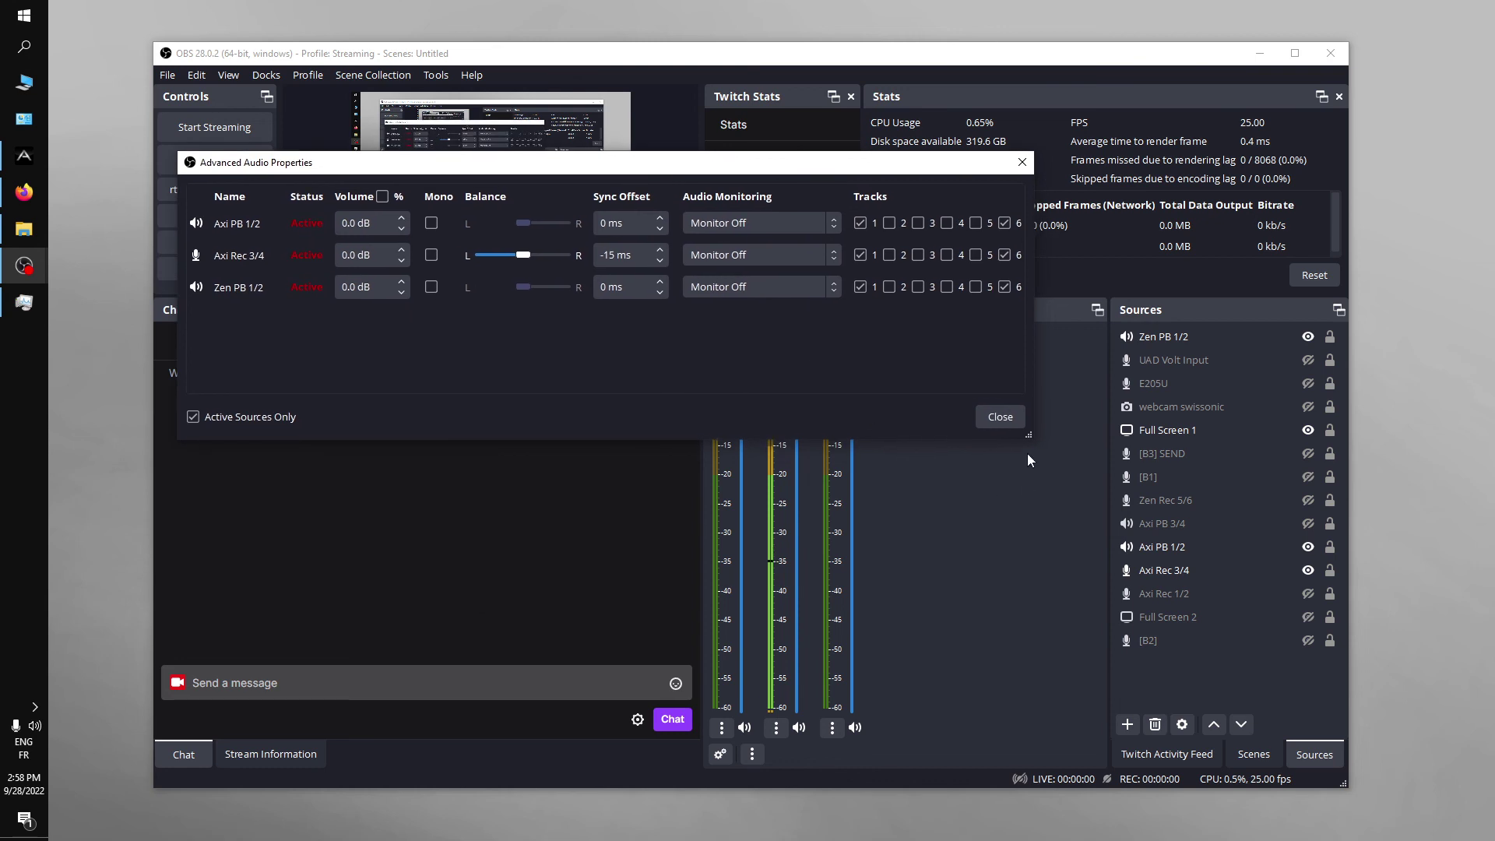
drag(1027, 434, 1333, 672)
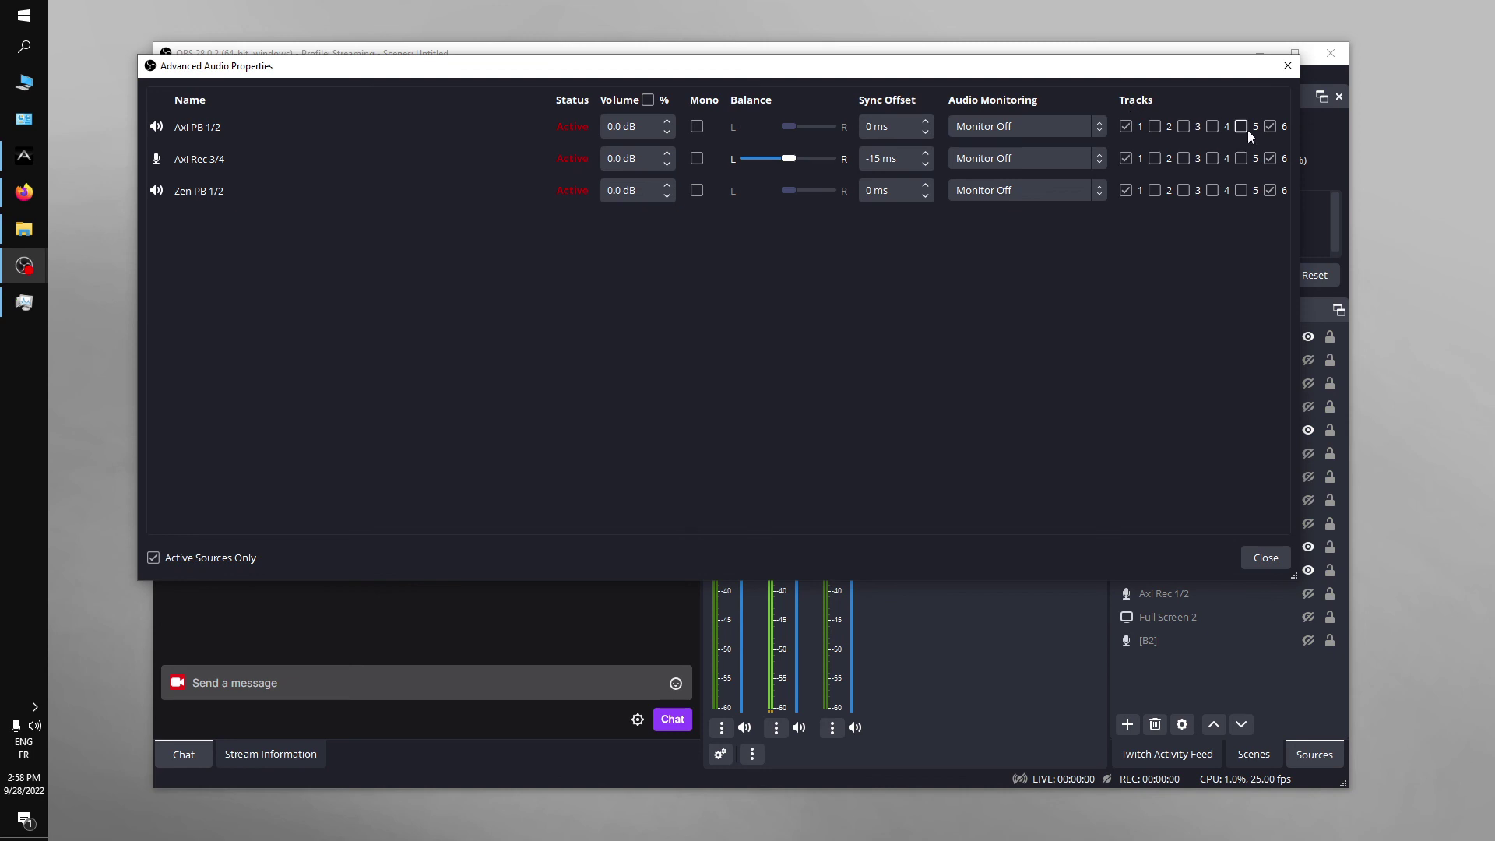
drag(1086, 75, 1116, 118)
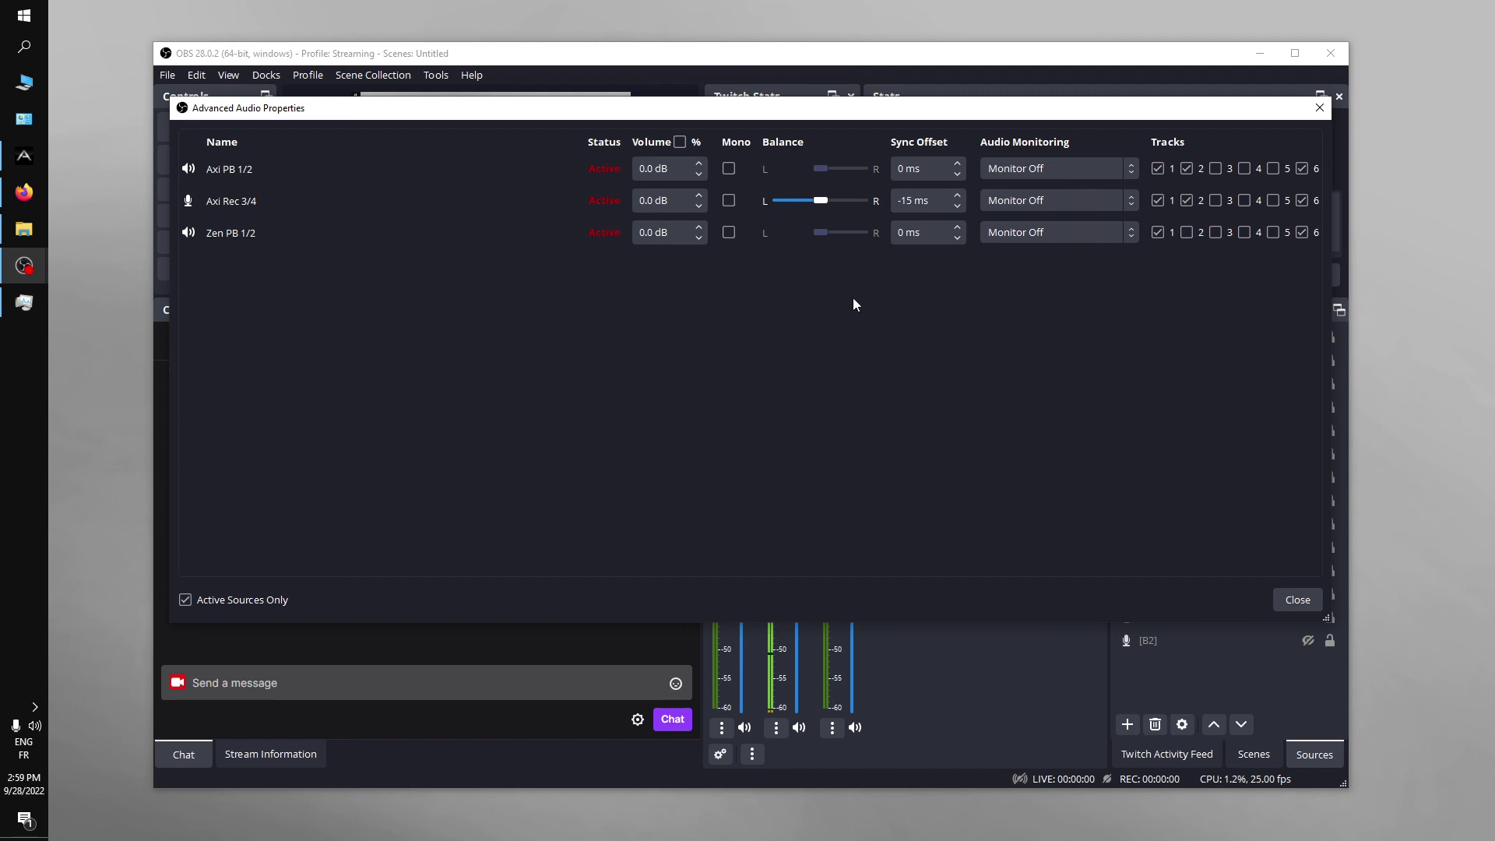
Remove Axi Rec 3/4 from track 2, review the track assignments with inactive sources included, and close the Advanced Audio Properties.
click(1186, 200)
click(185, 600)
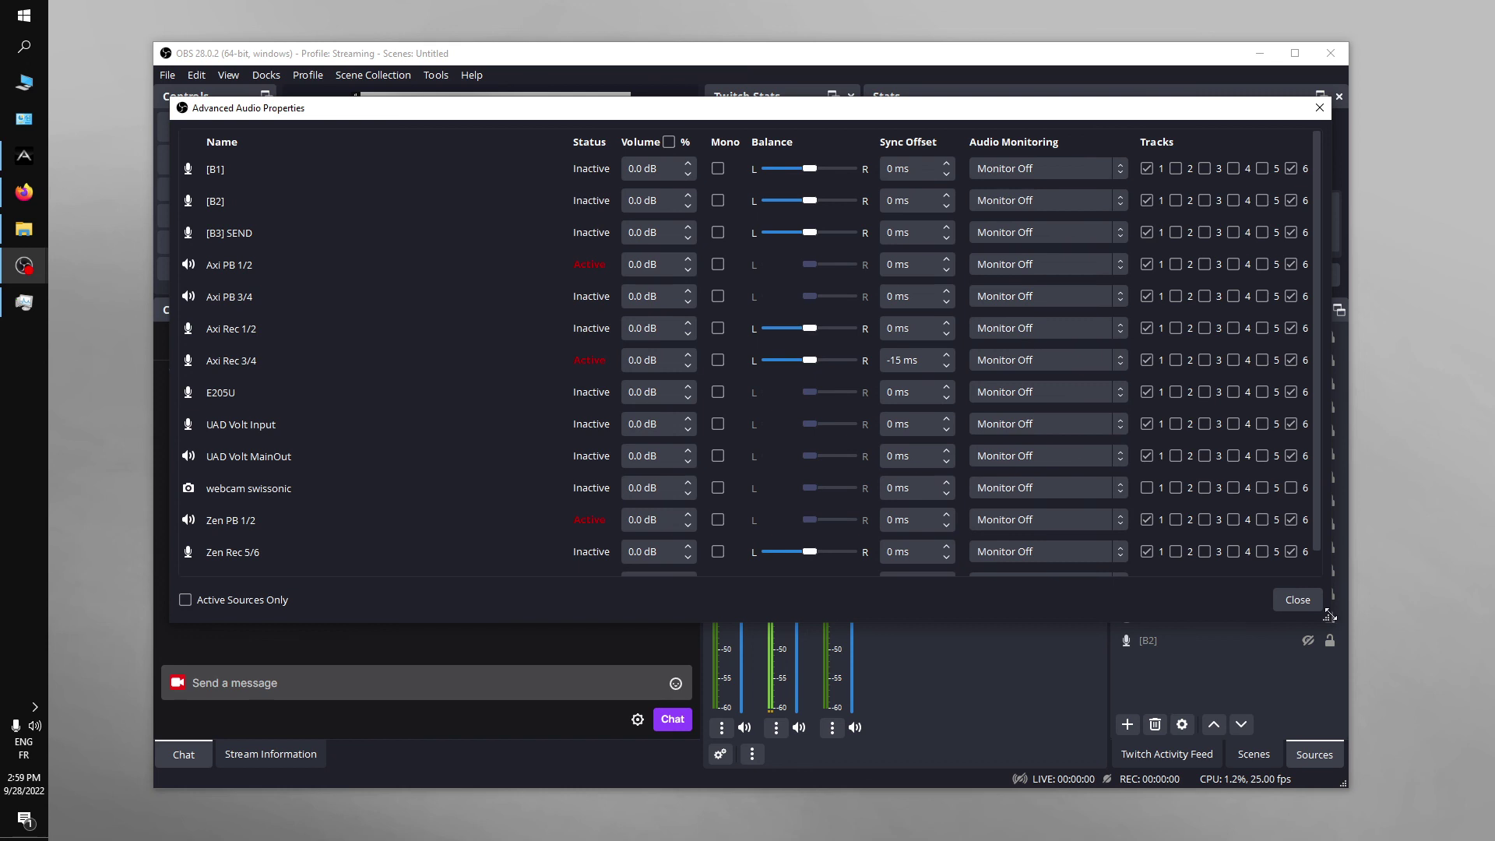
drag(1329, 616, 1453, 790)
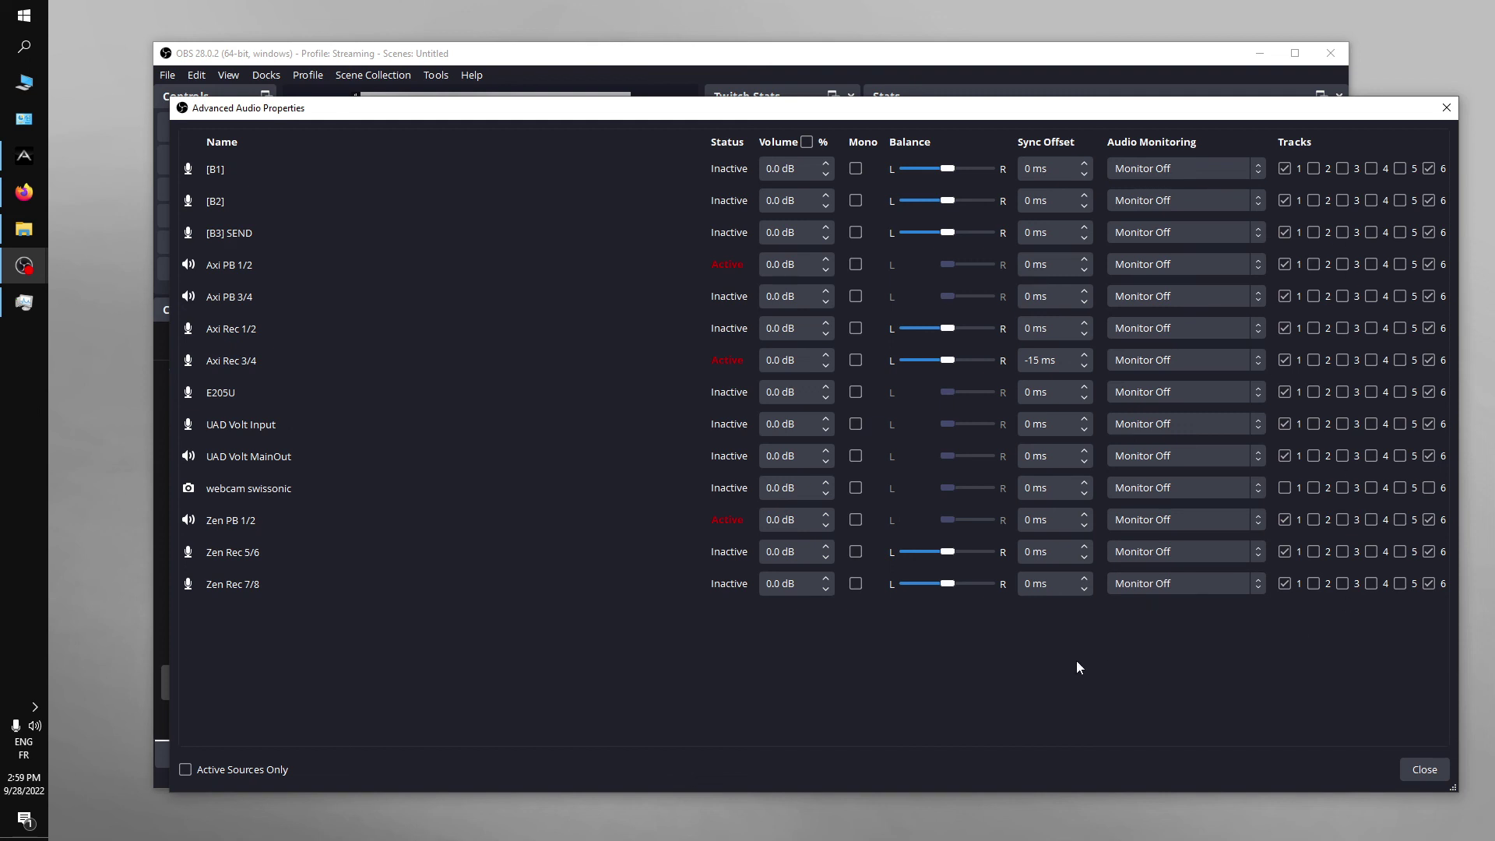
click(1446, 108)
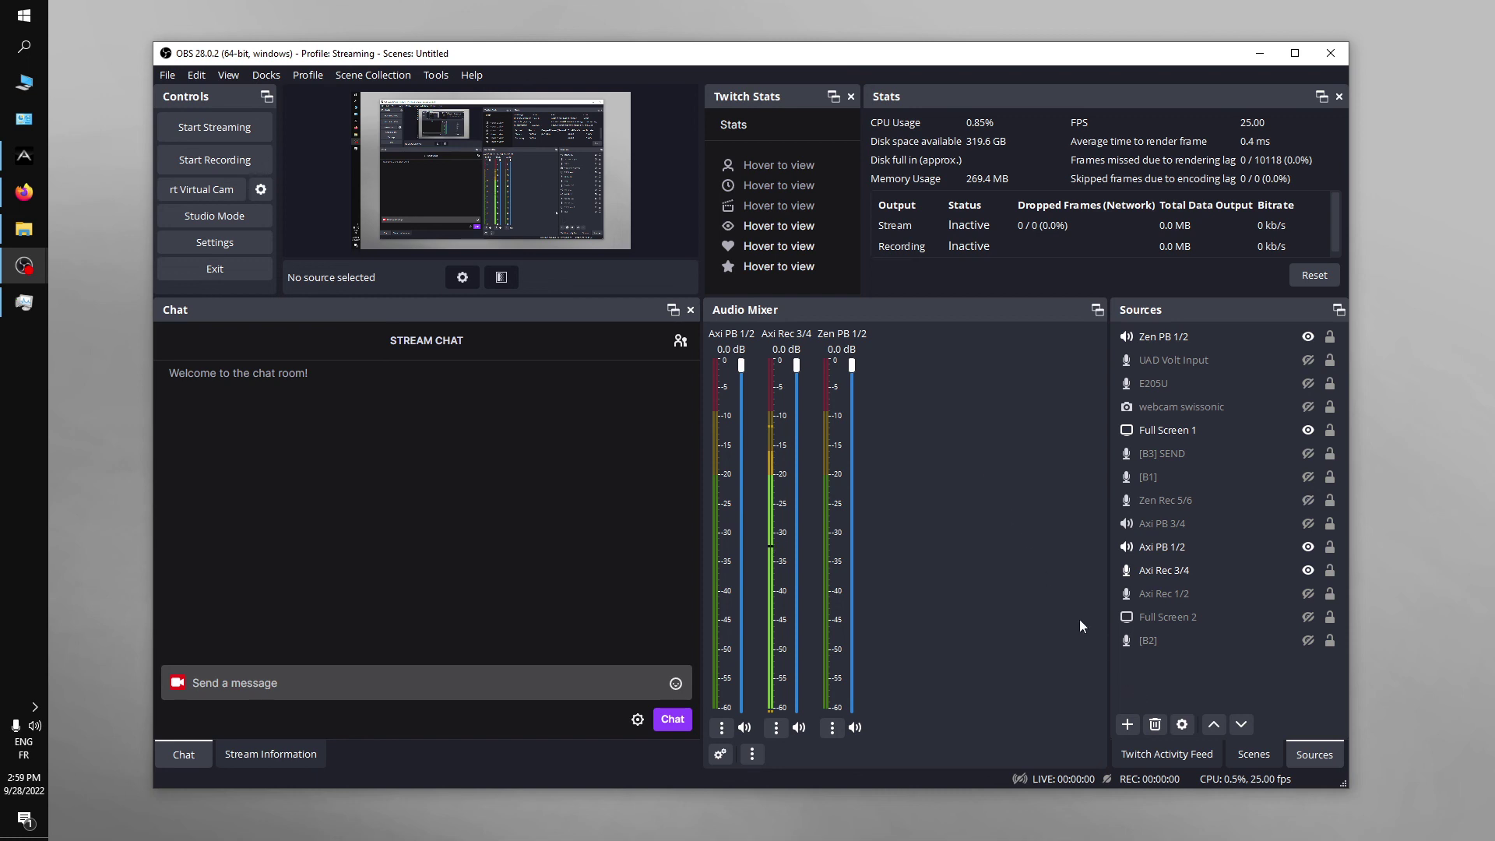
Add a new scene with the default name and show its sources list.
click(1253, 753)
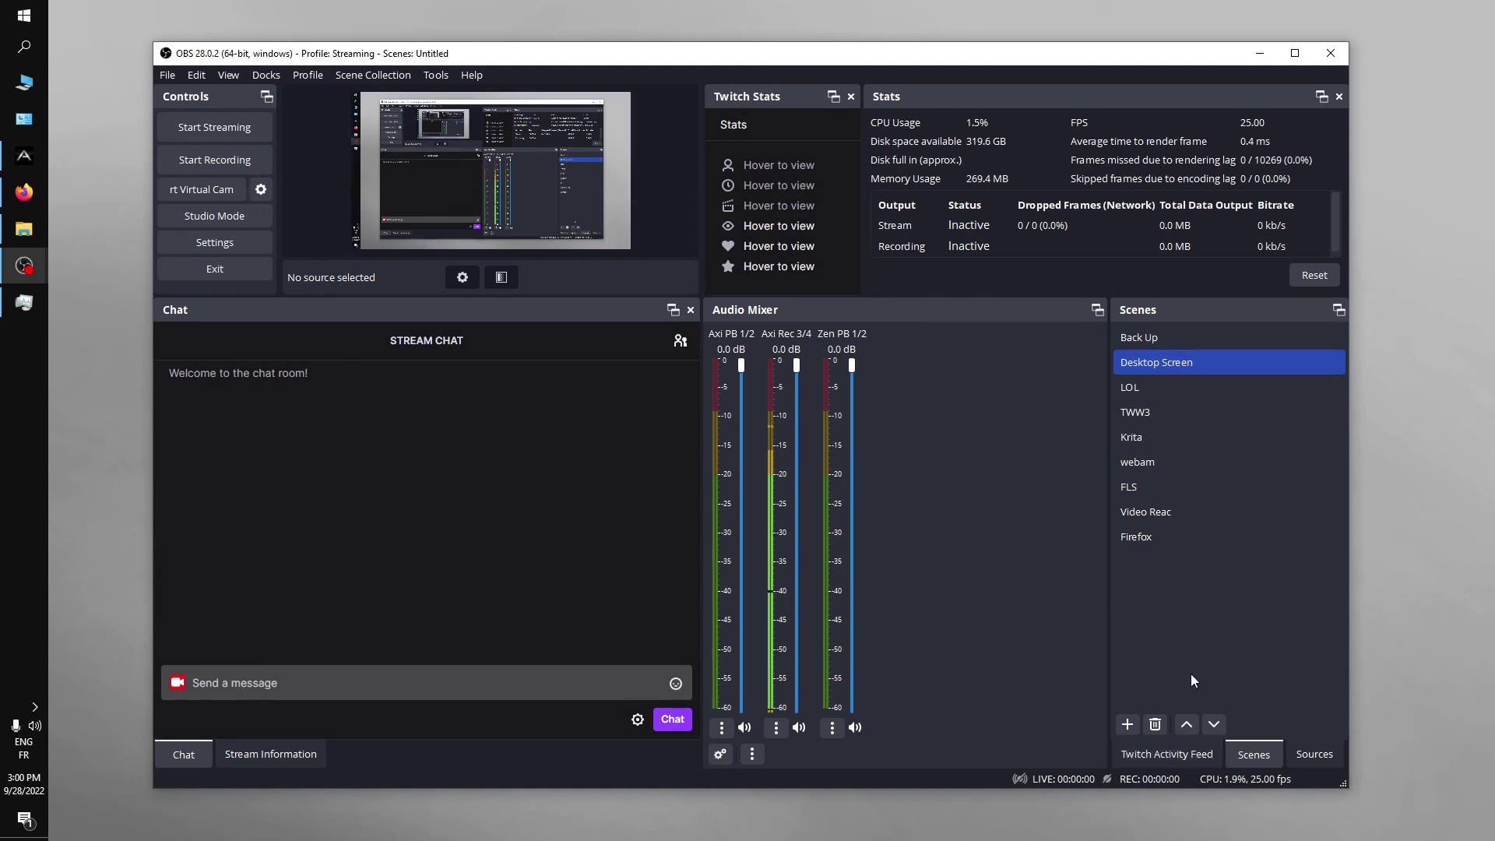
click(1128, 725)
click(717, 443)
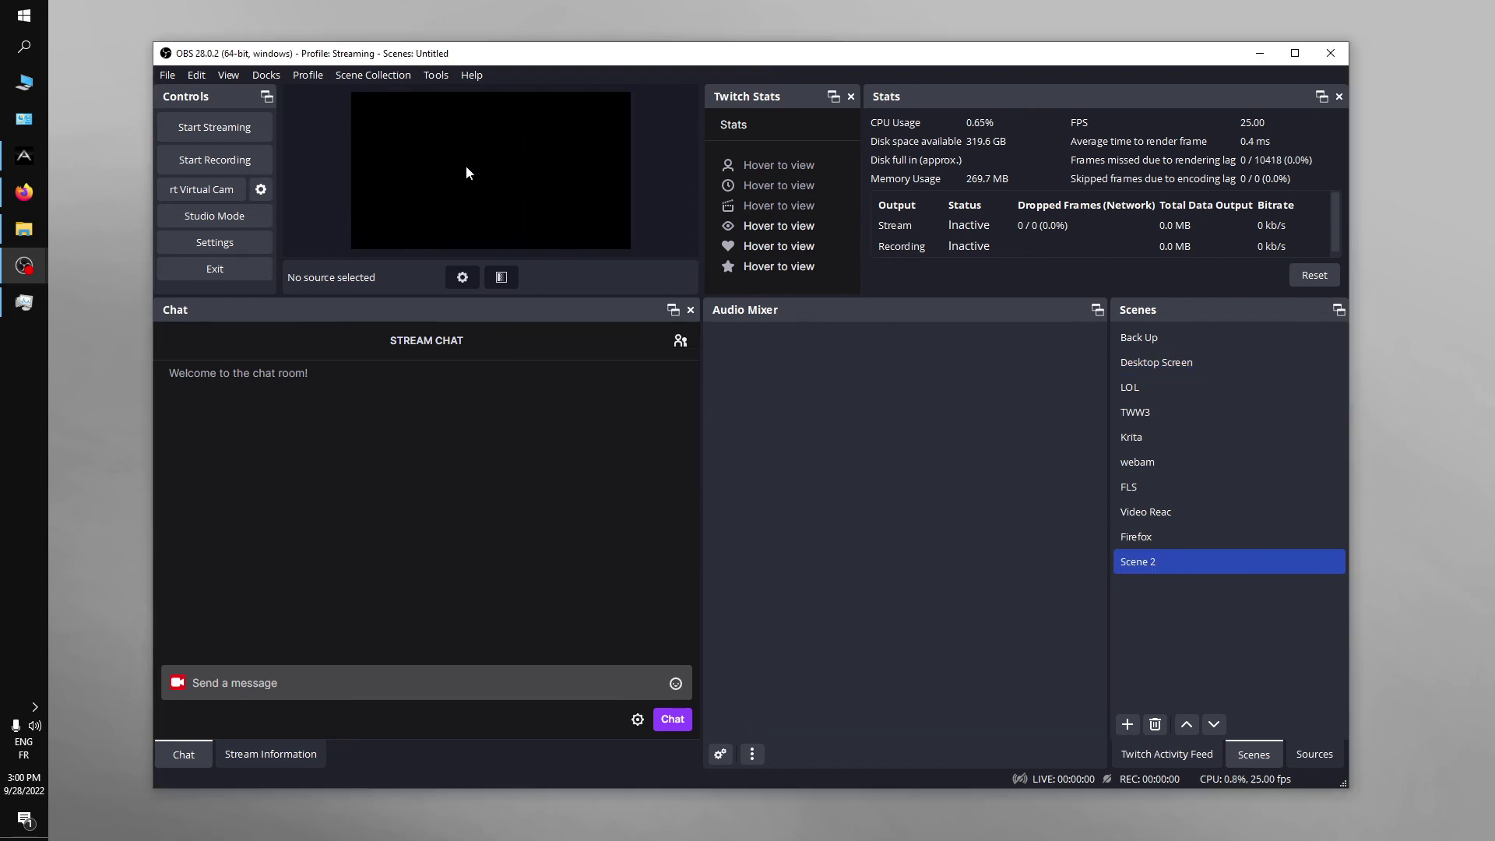
click(1315, 755)
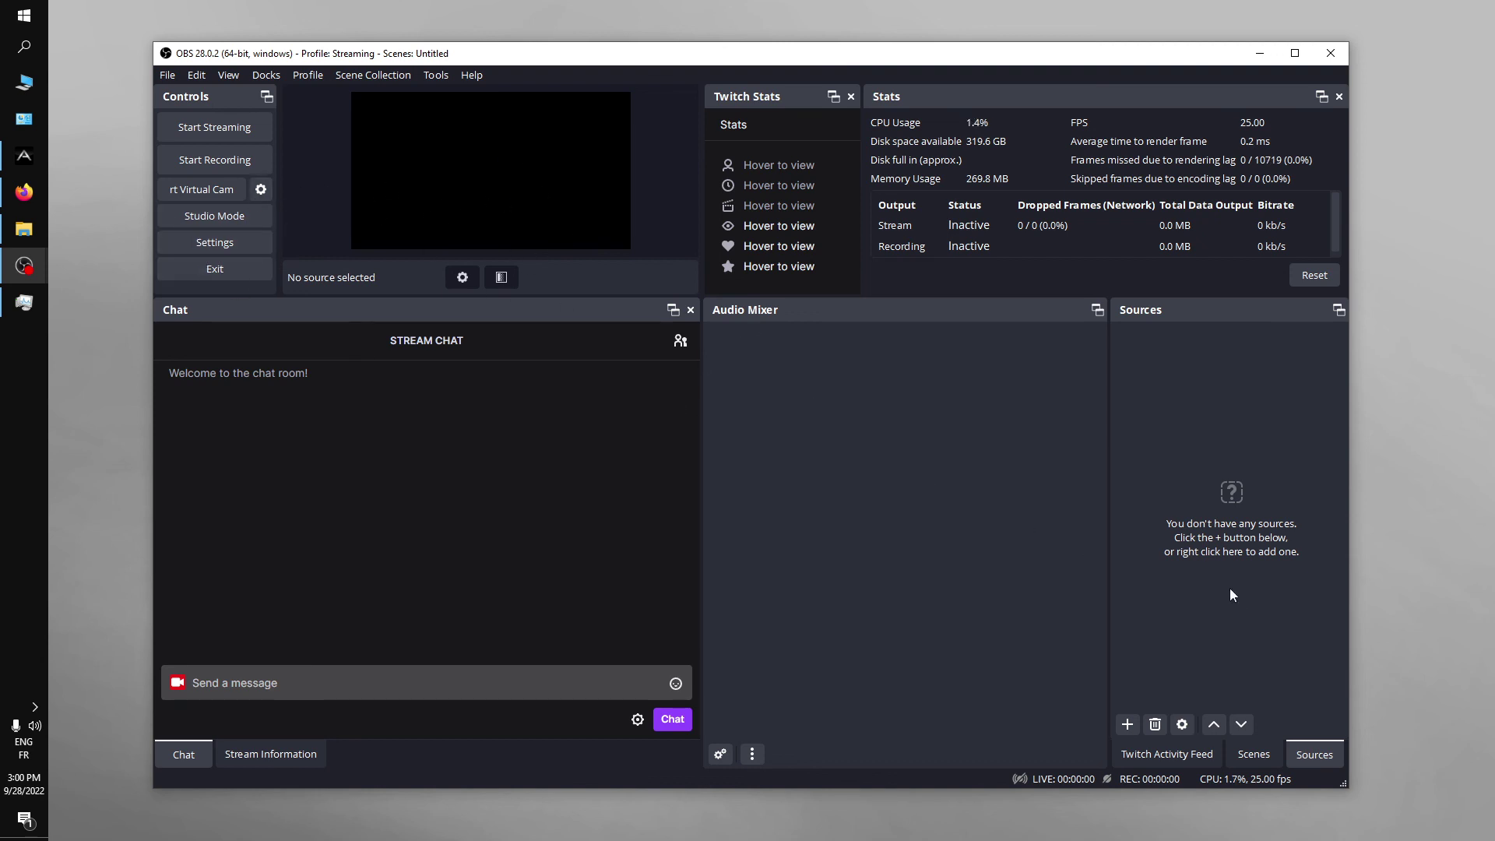
Check the global audio devices in the audio settings and close the settings without changes.
click(222, 245)
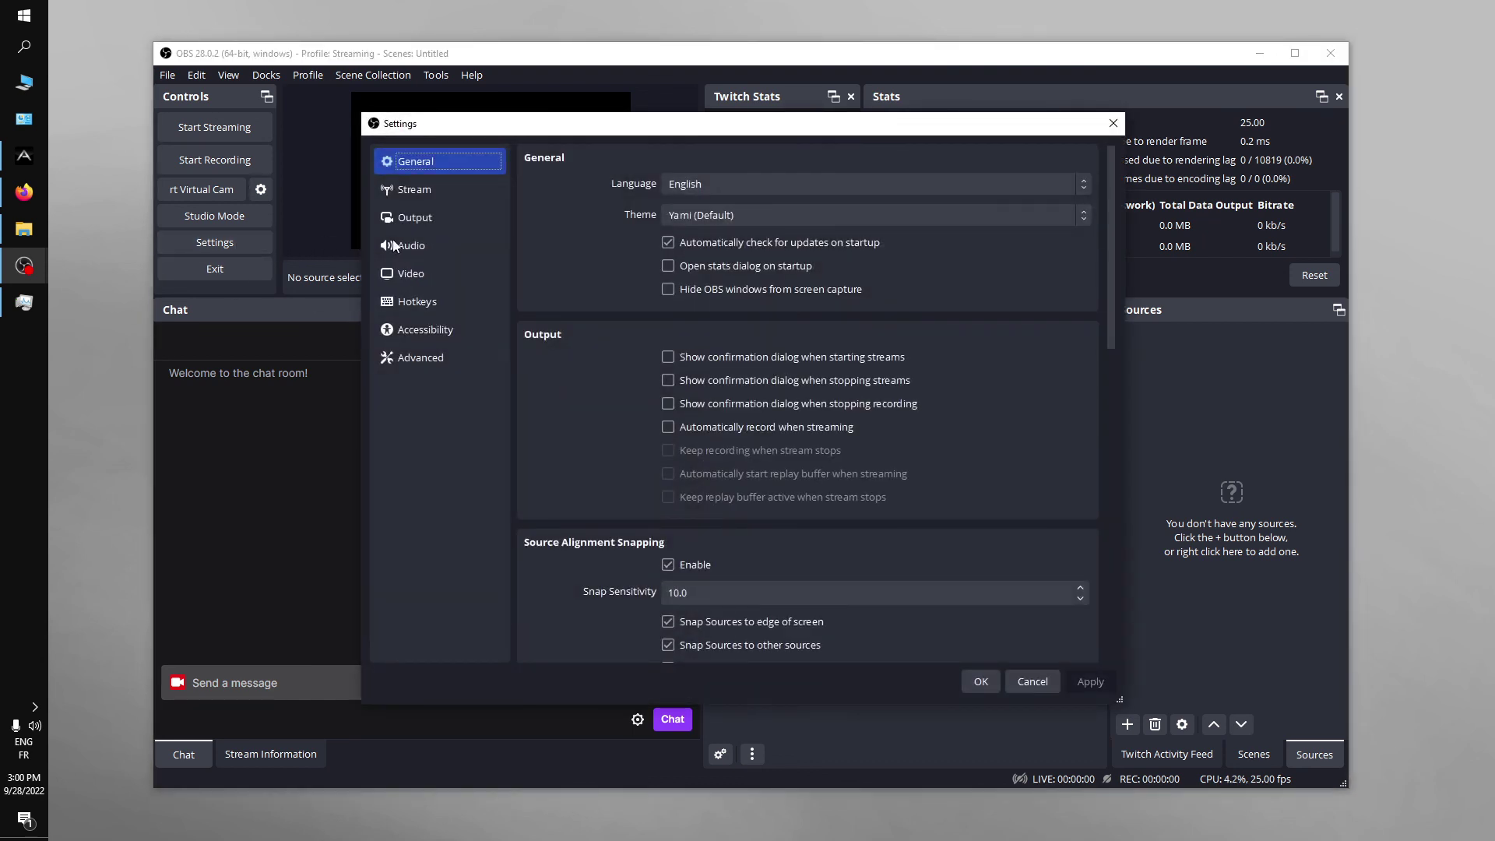
click(425, 245)
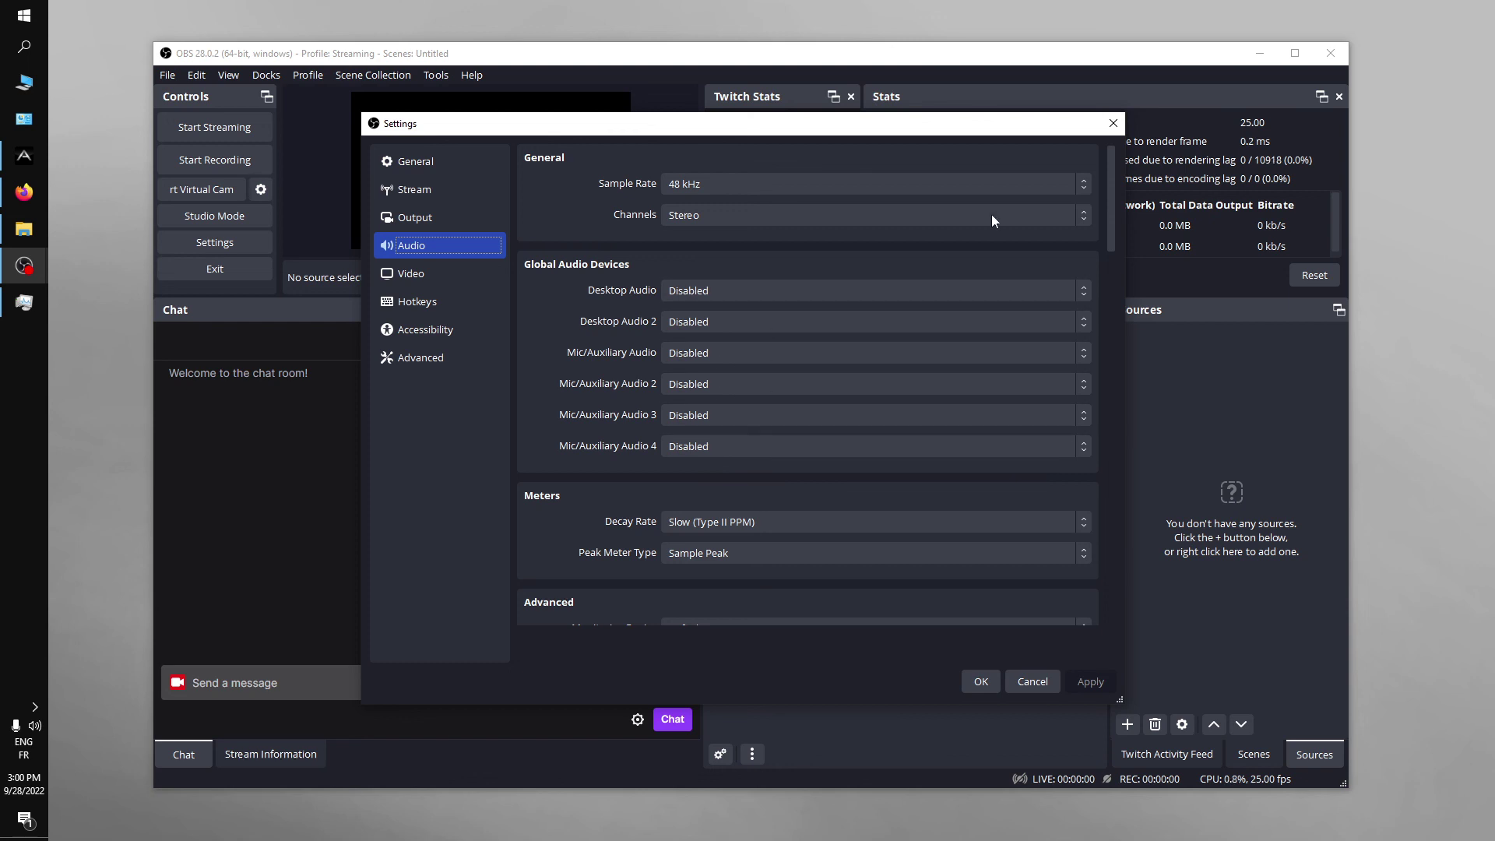
click(1112, 124)
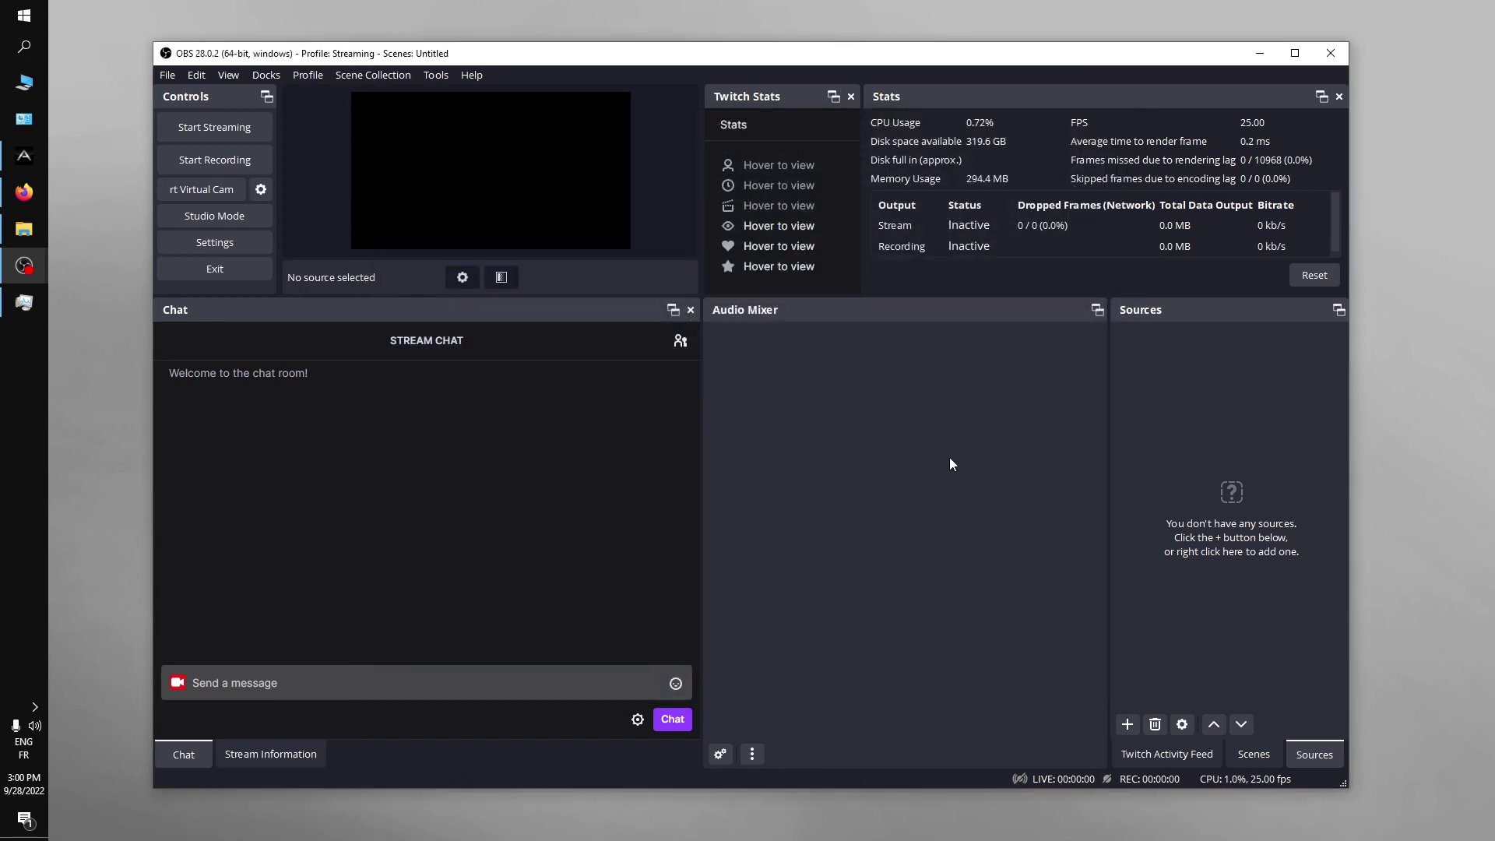